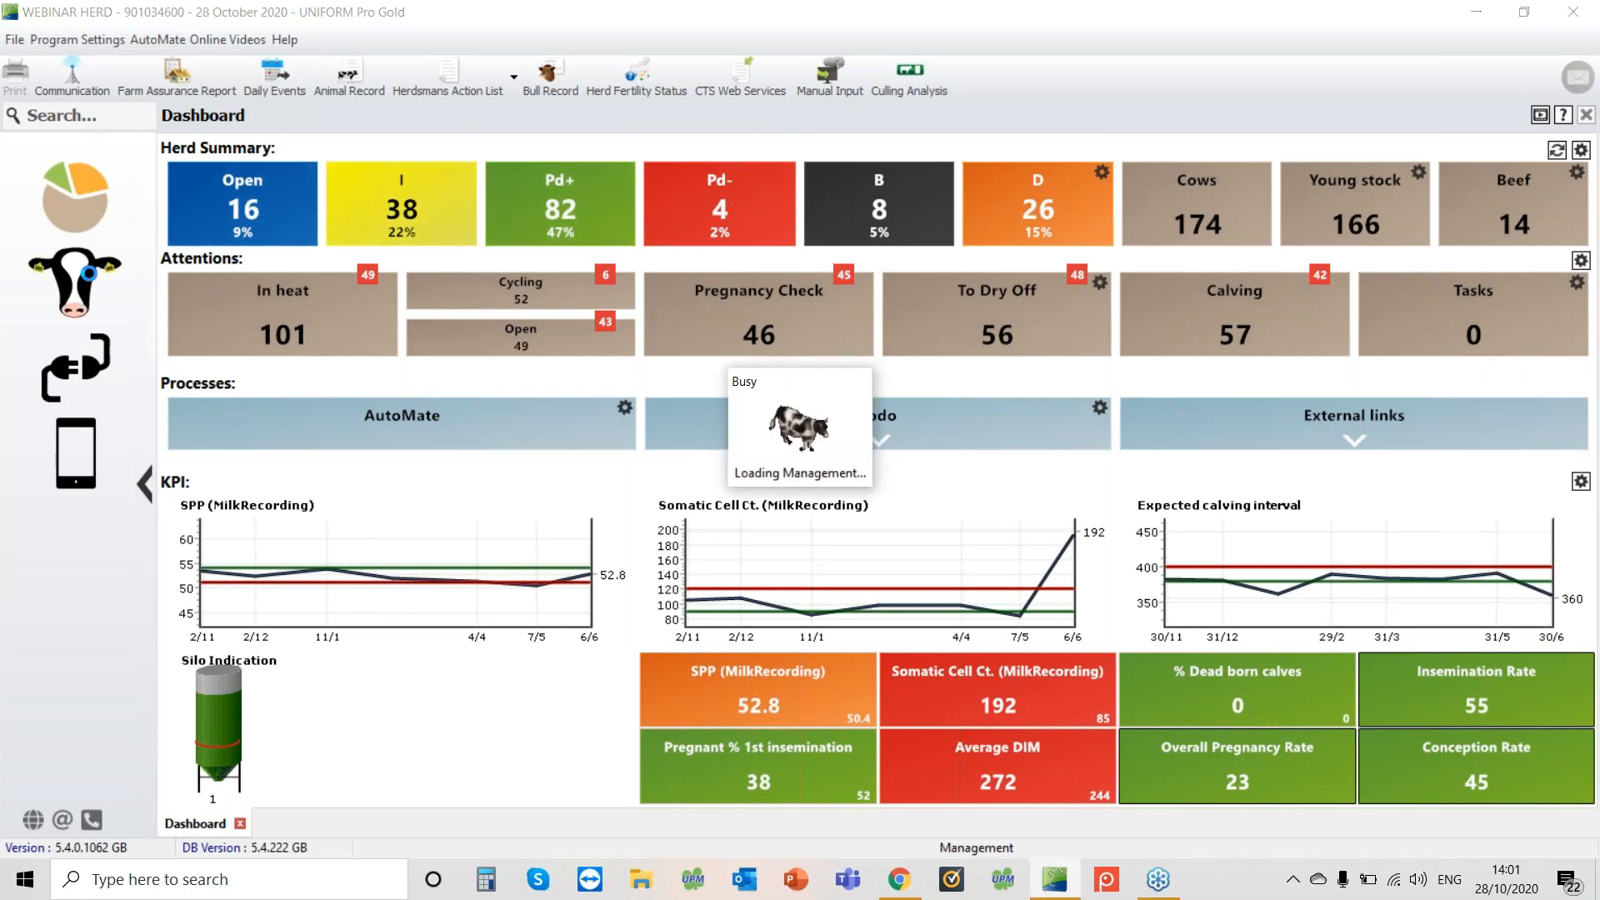
Open Daily Events through the Management section's Daily Tasks
left_click(75, 284)
left_click(289, 268)
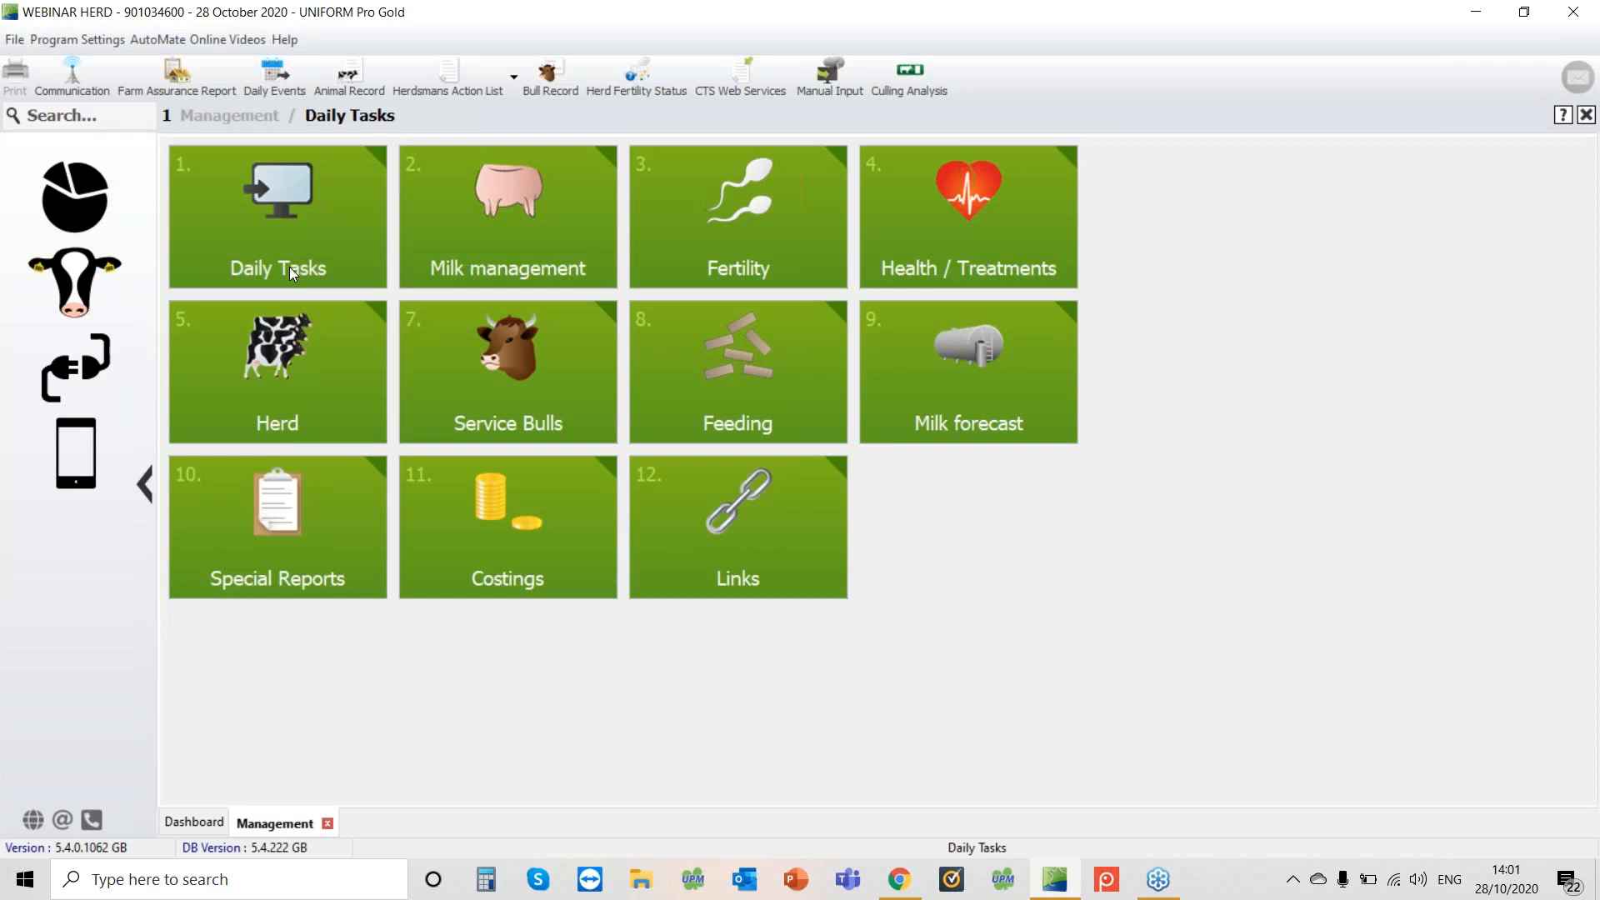
left_click(286, 265)
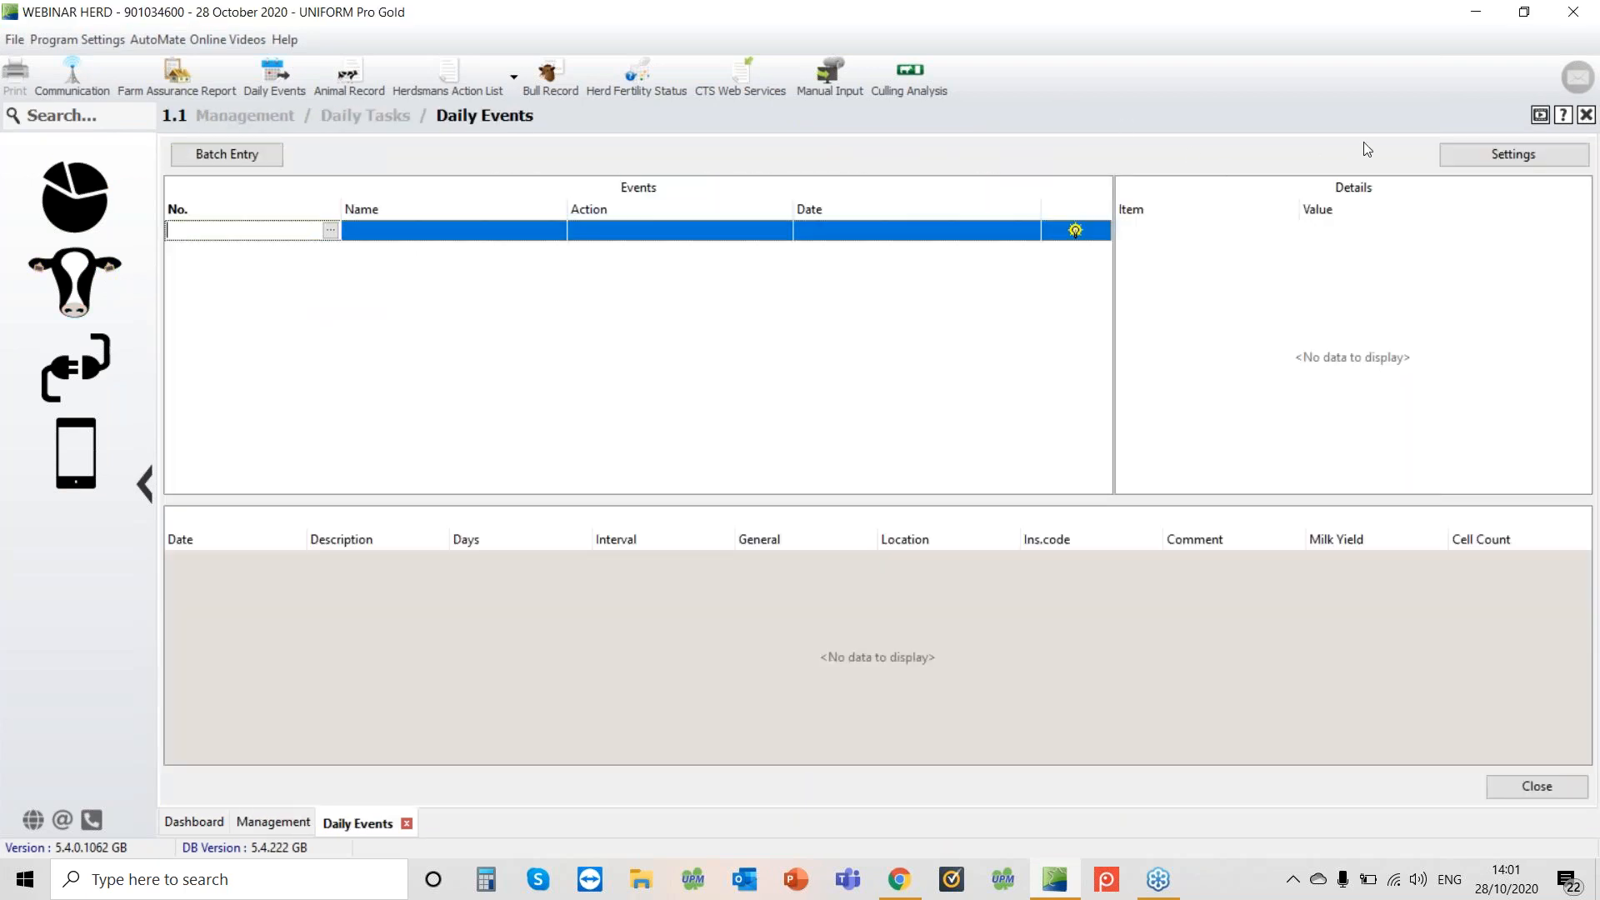
Open the Daily Events settings and review the heat attention day values for calving and heifers
left_click(1450, 166)
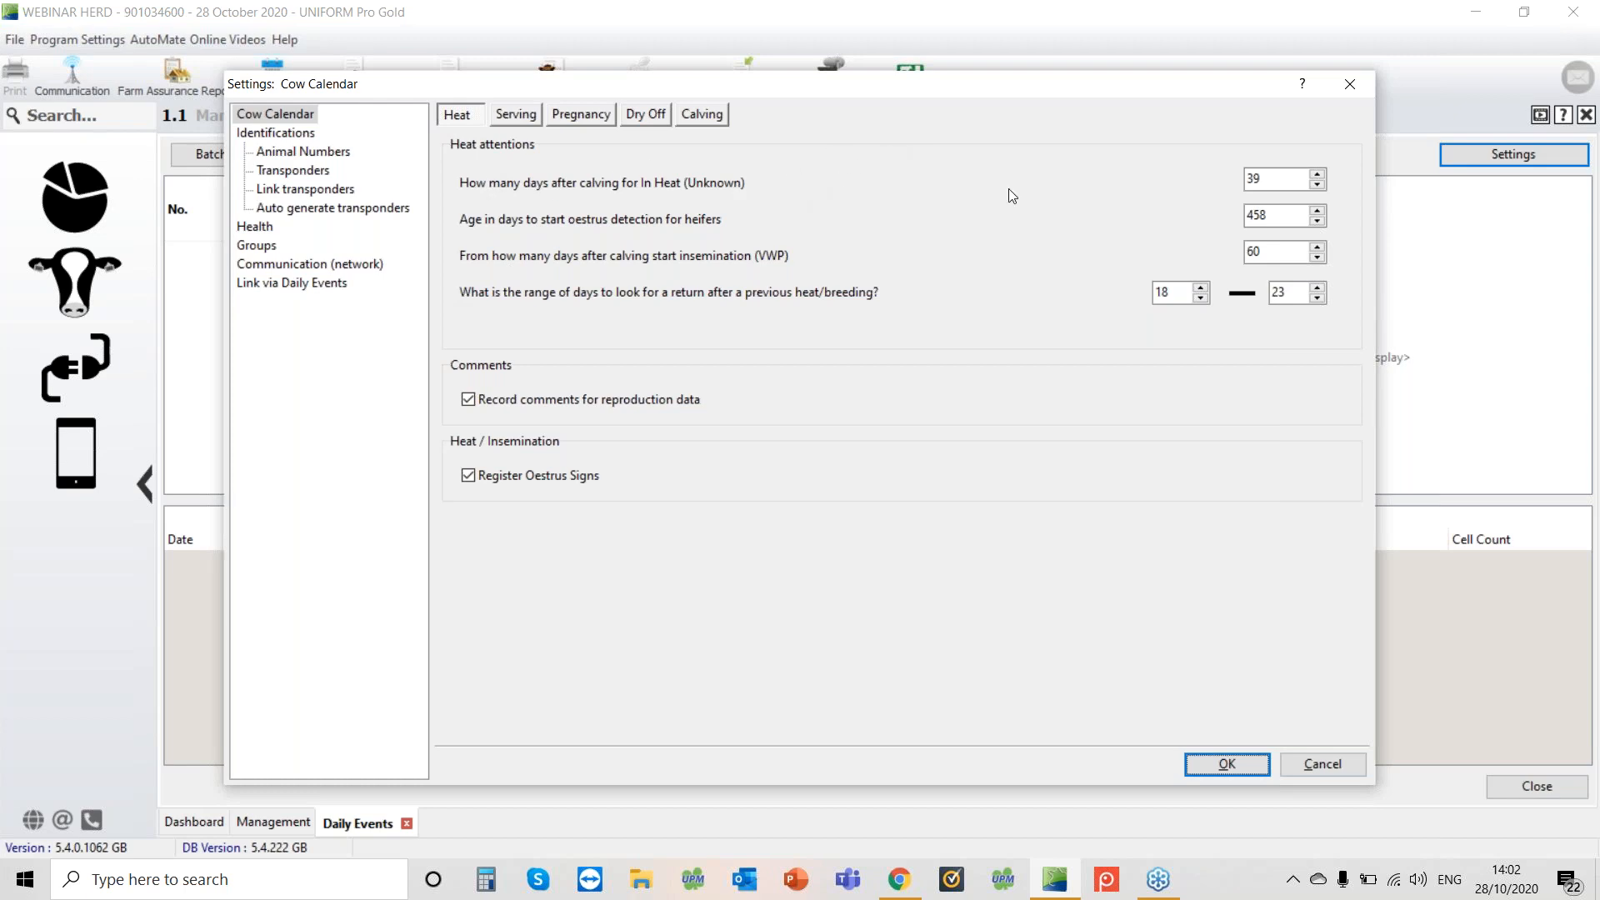
left_click(1271, 179)
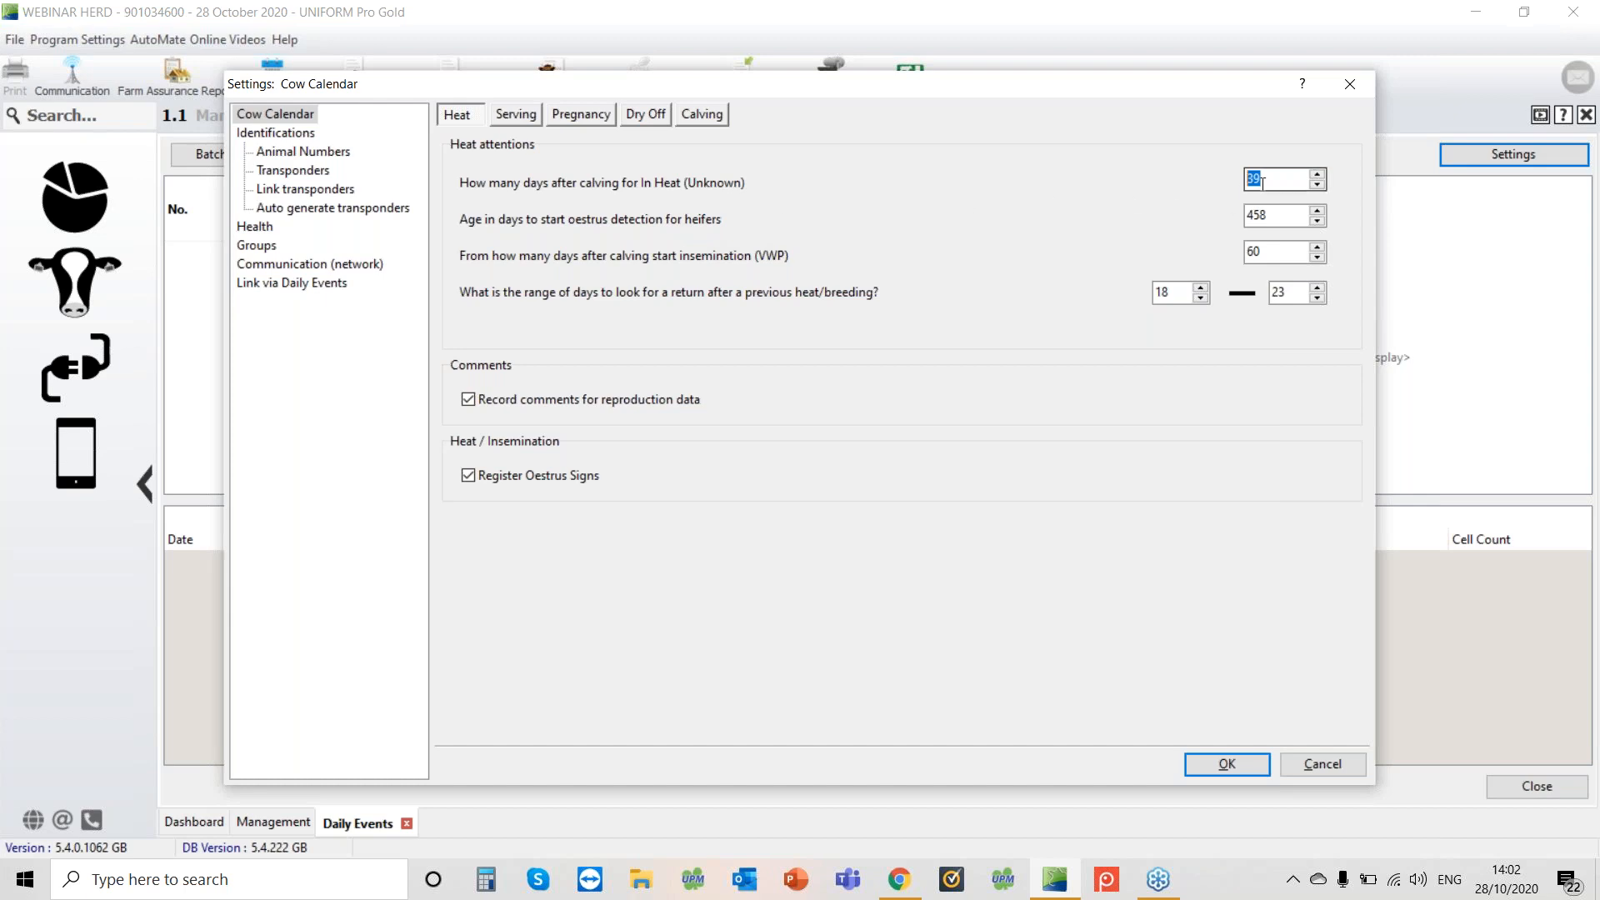
left_click(1323, 178)
left_click(1321, 187)
double_click(1291, 213)
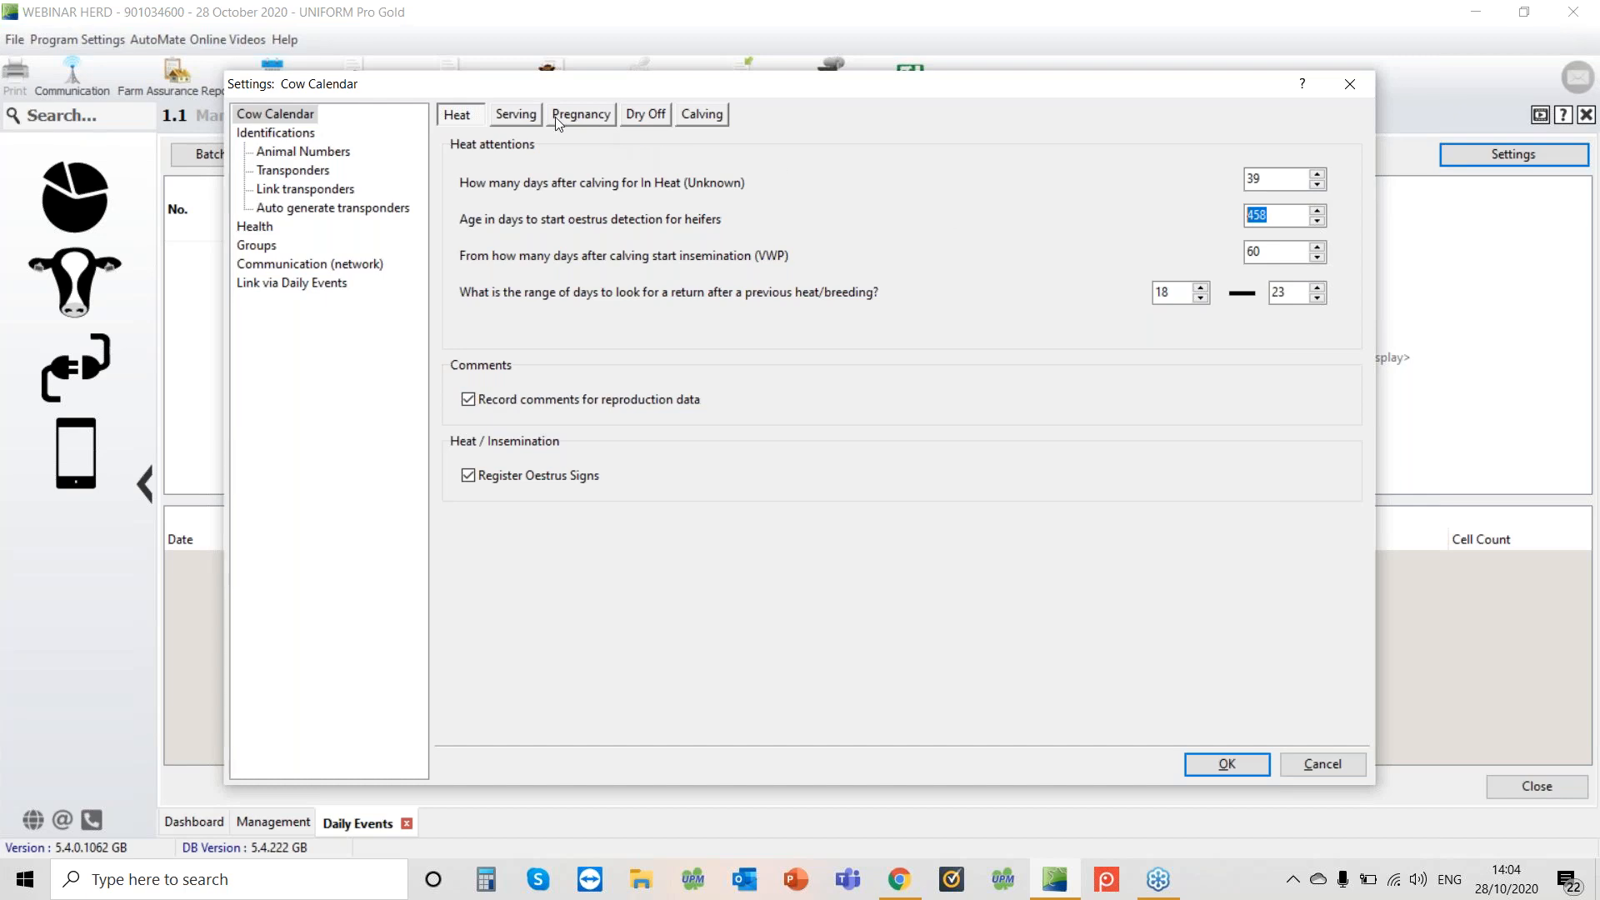
On the serving settings, set the default service method to D.I.Y. AI for dairy cows and young stock
left_click(529, 116)
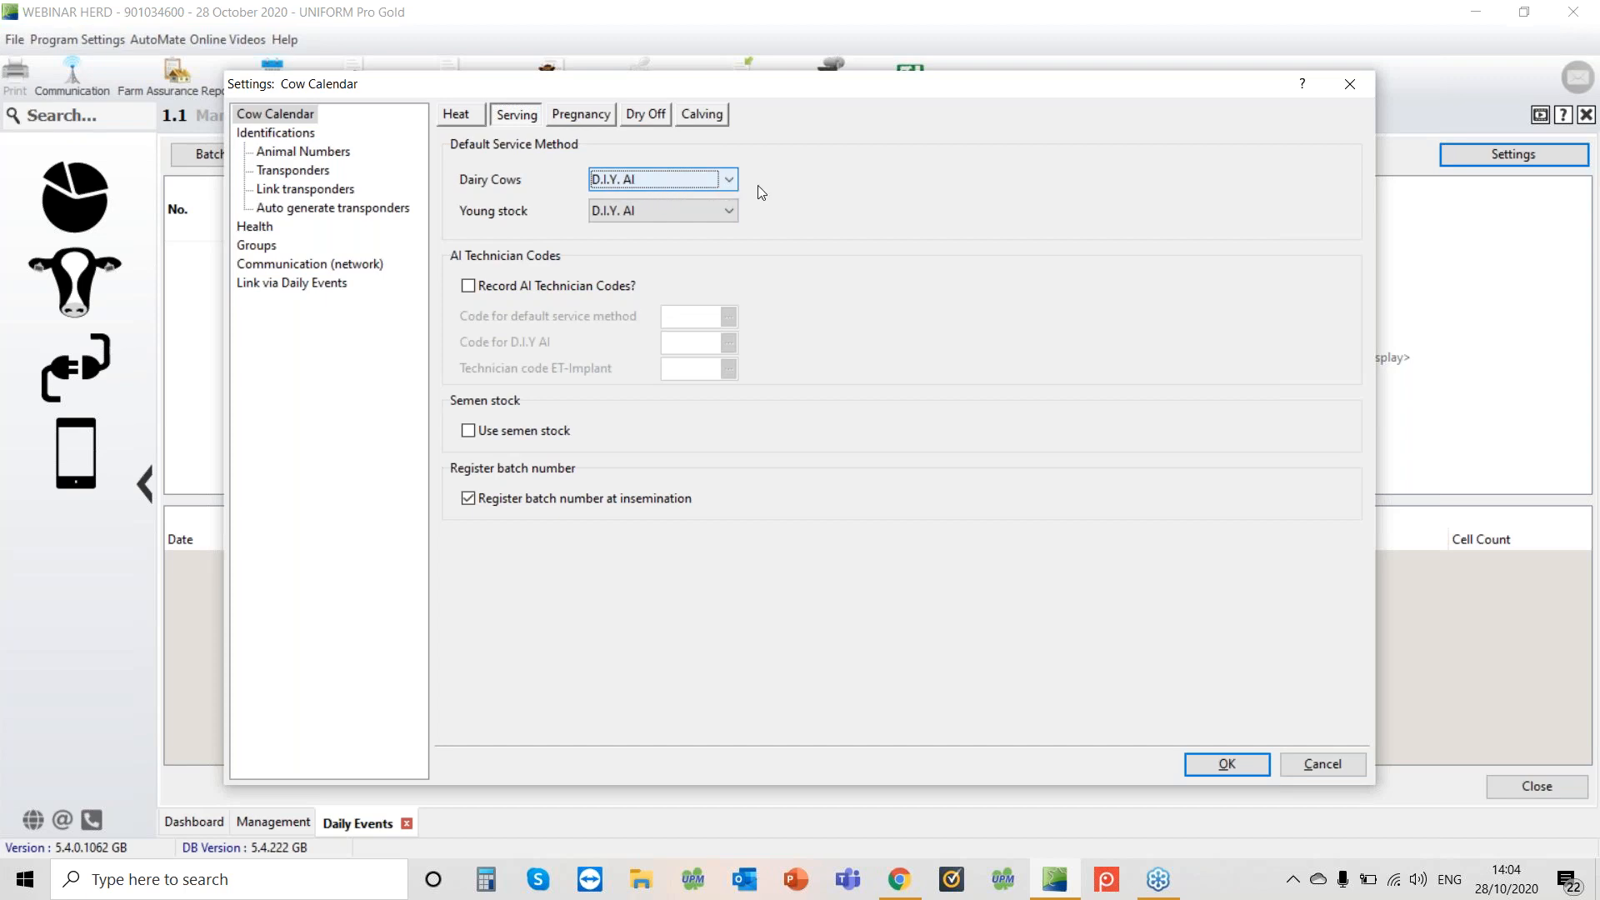
left_click(729, 182)
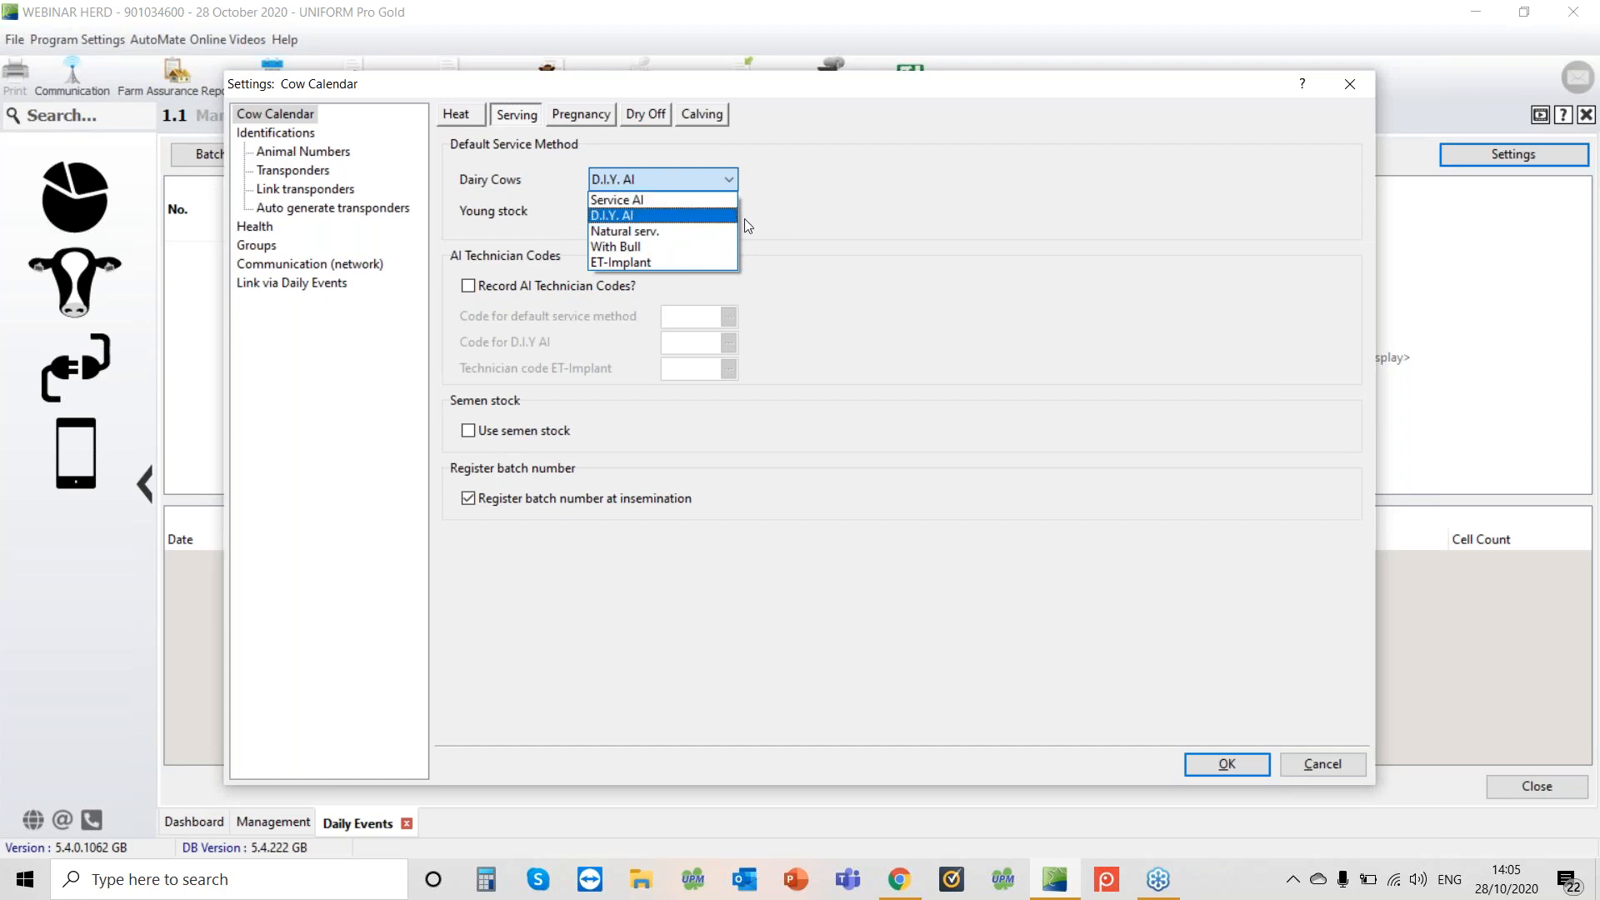
left_click(779, 229)
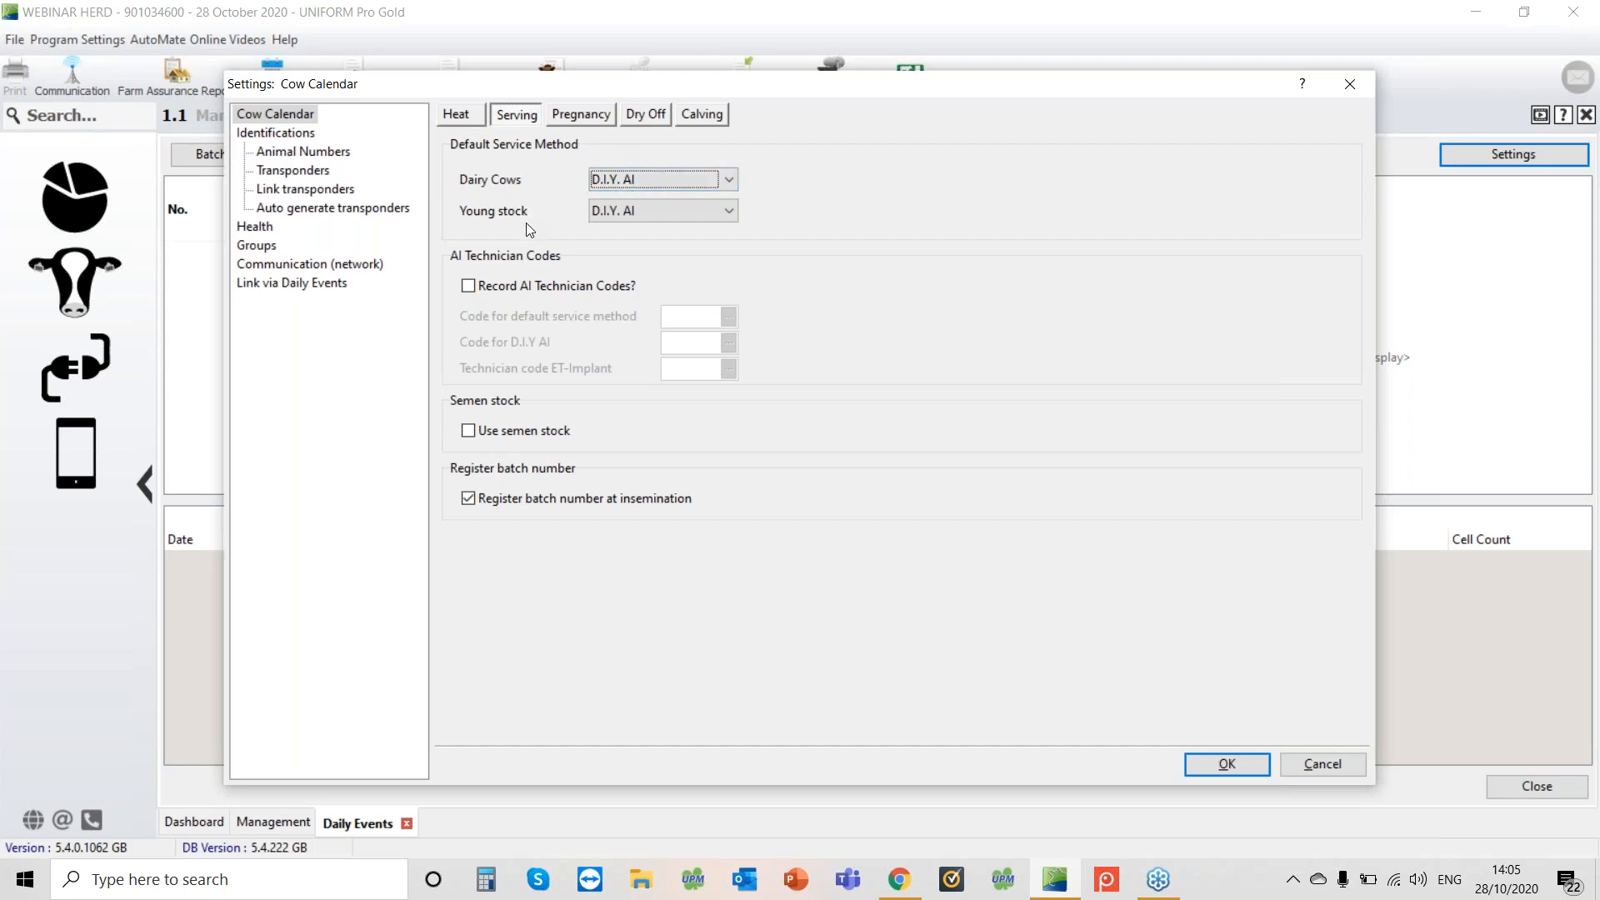
left_click(664, 217)
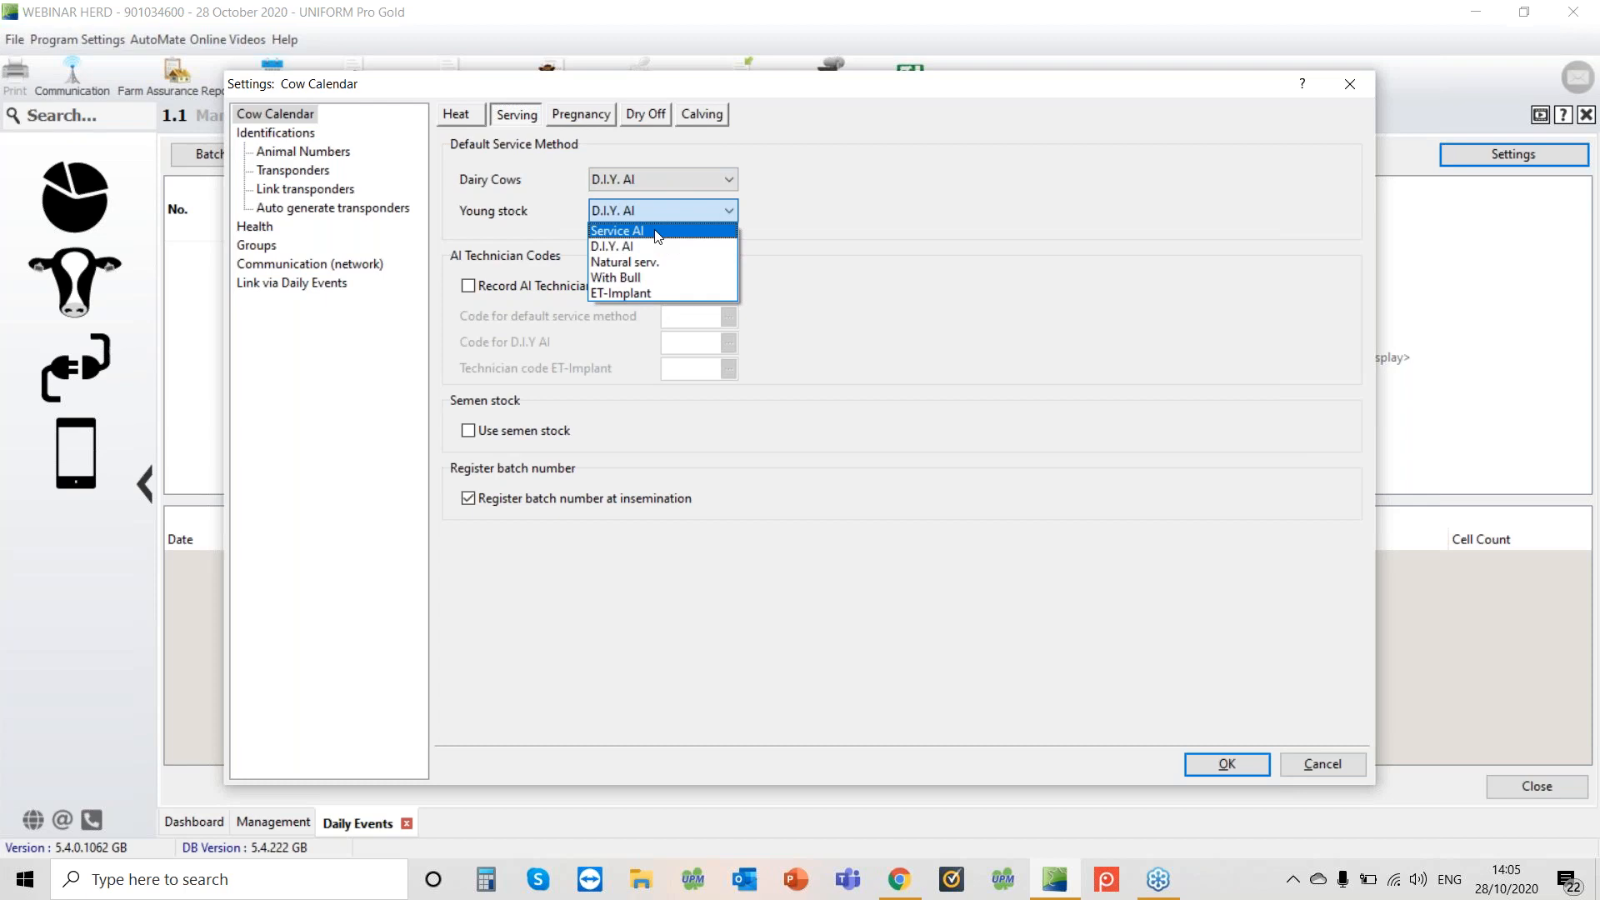
left_click(759, 248)
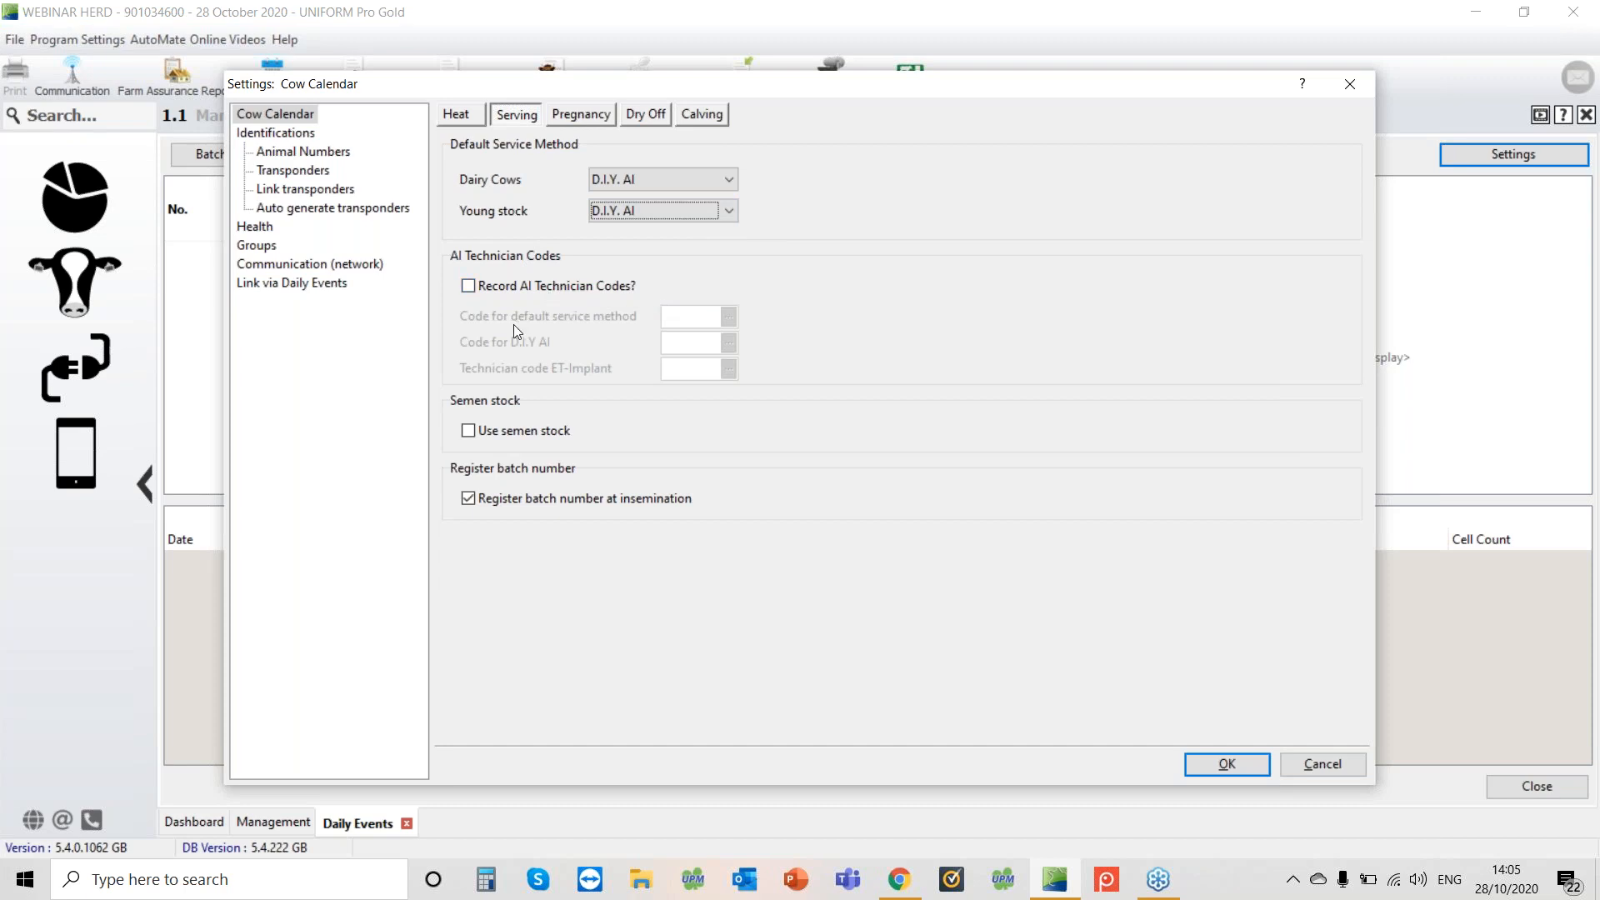
Enable recording AI technician codes and set the default service method code to Lid
left_click(468, 287)
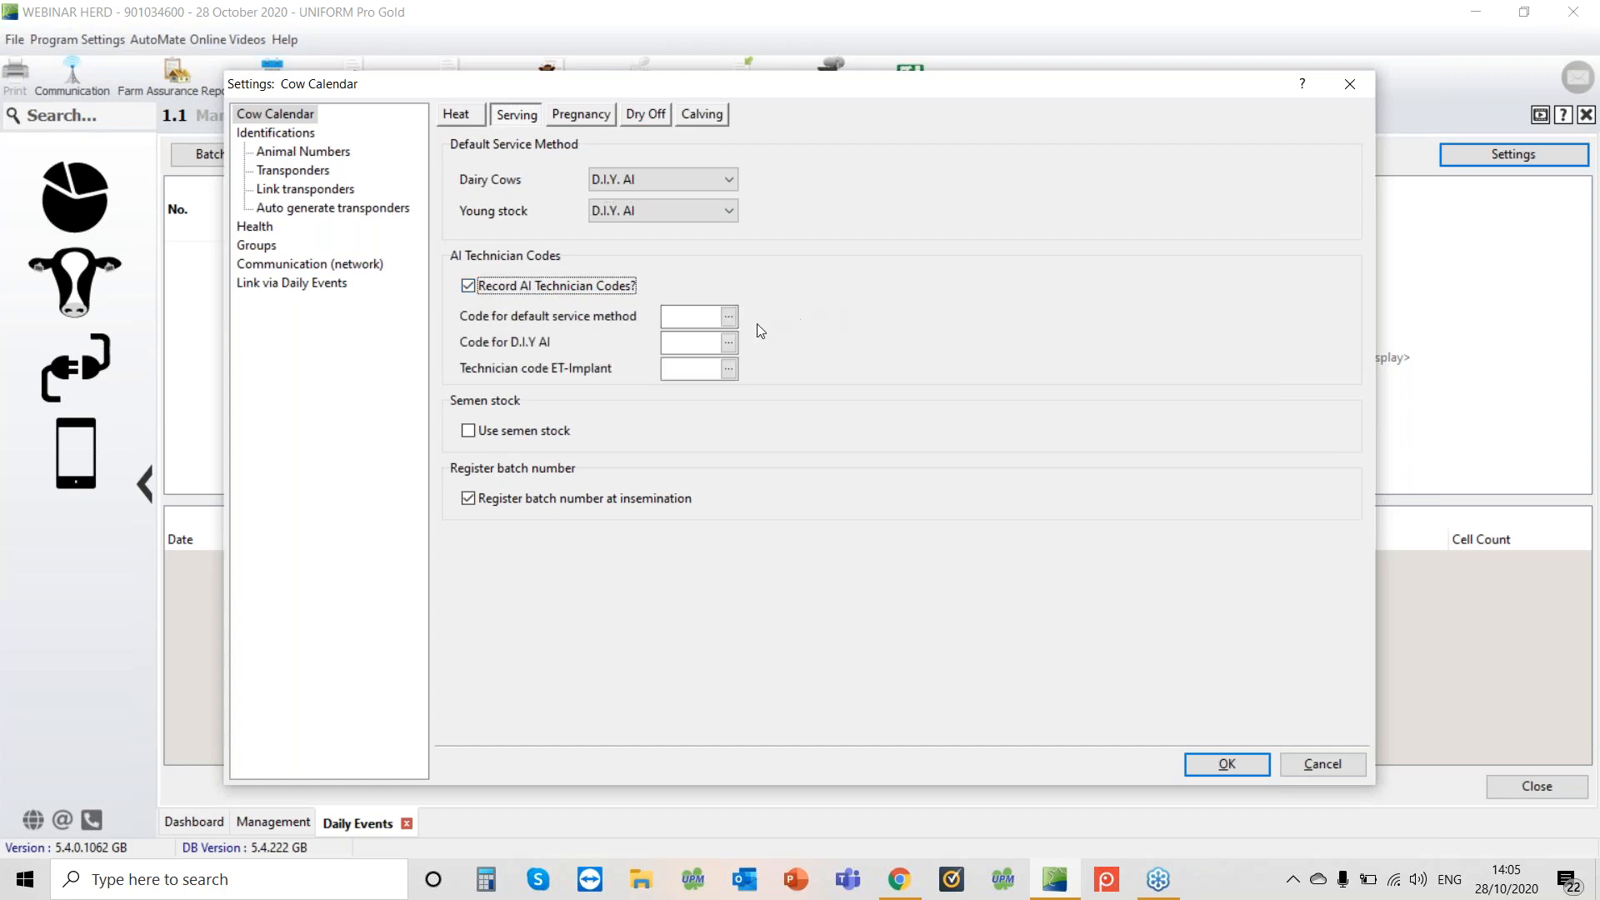
left_click(731, 319)
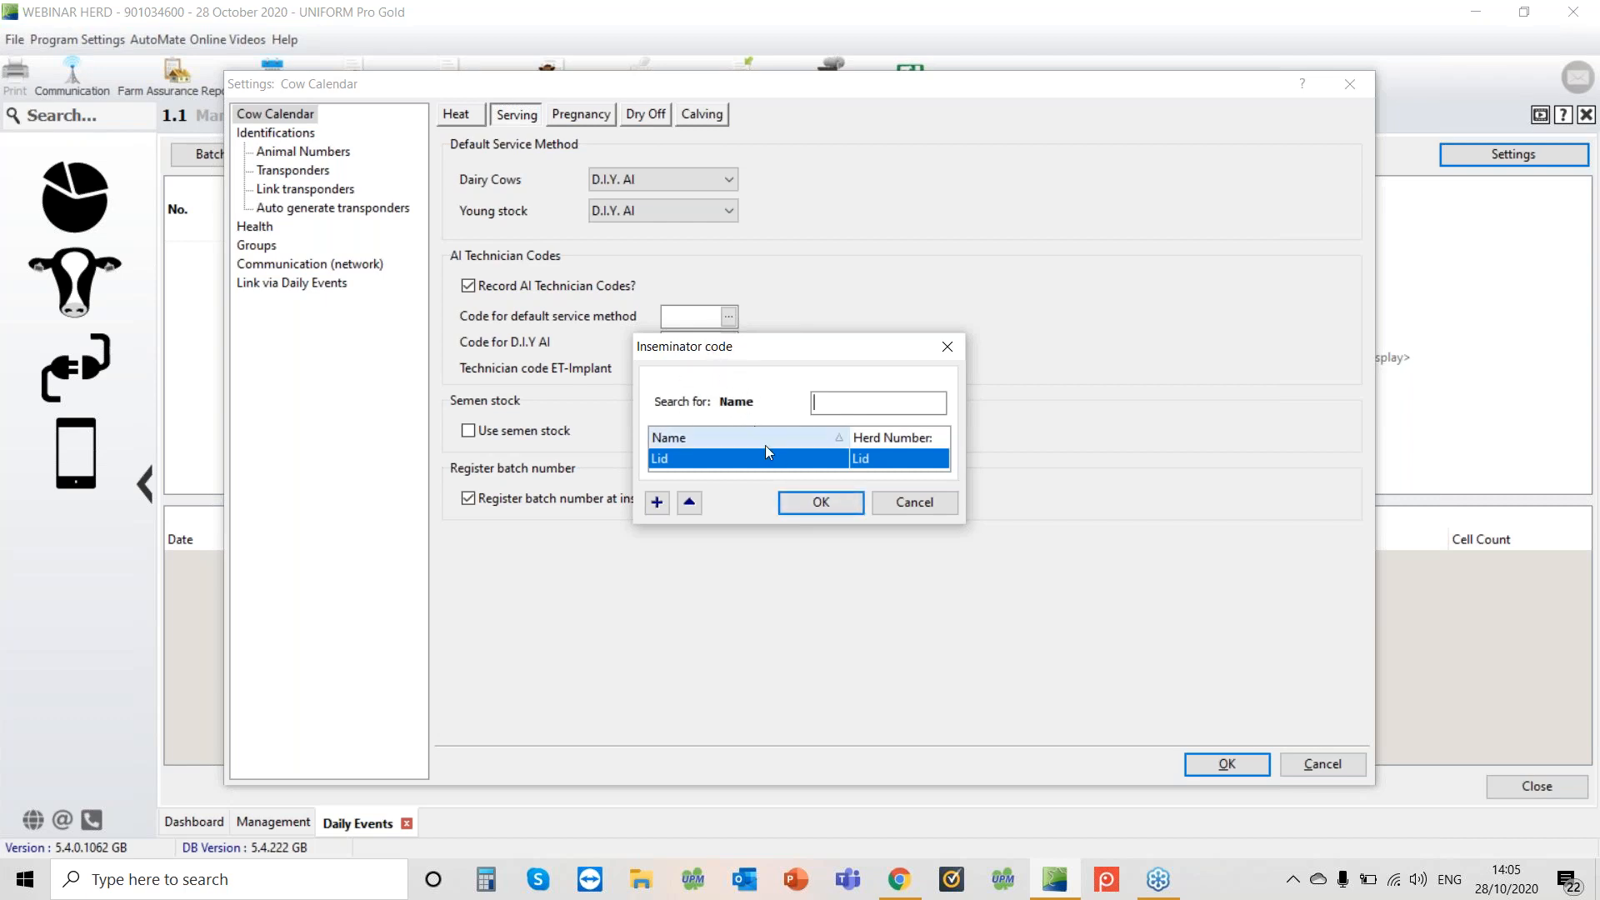
left_click(821, 504)
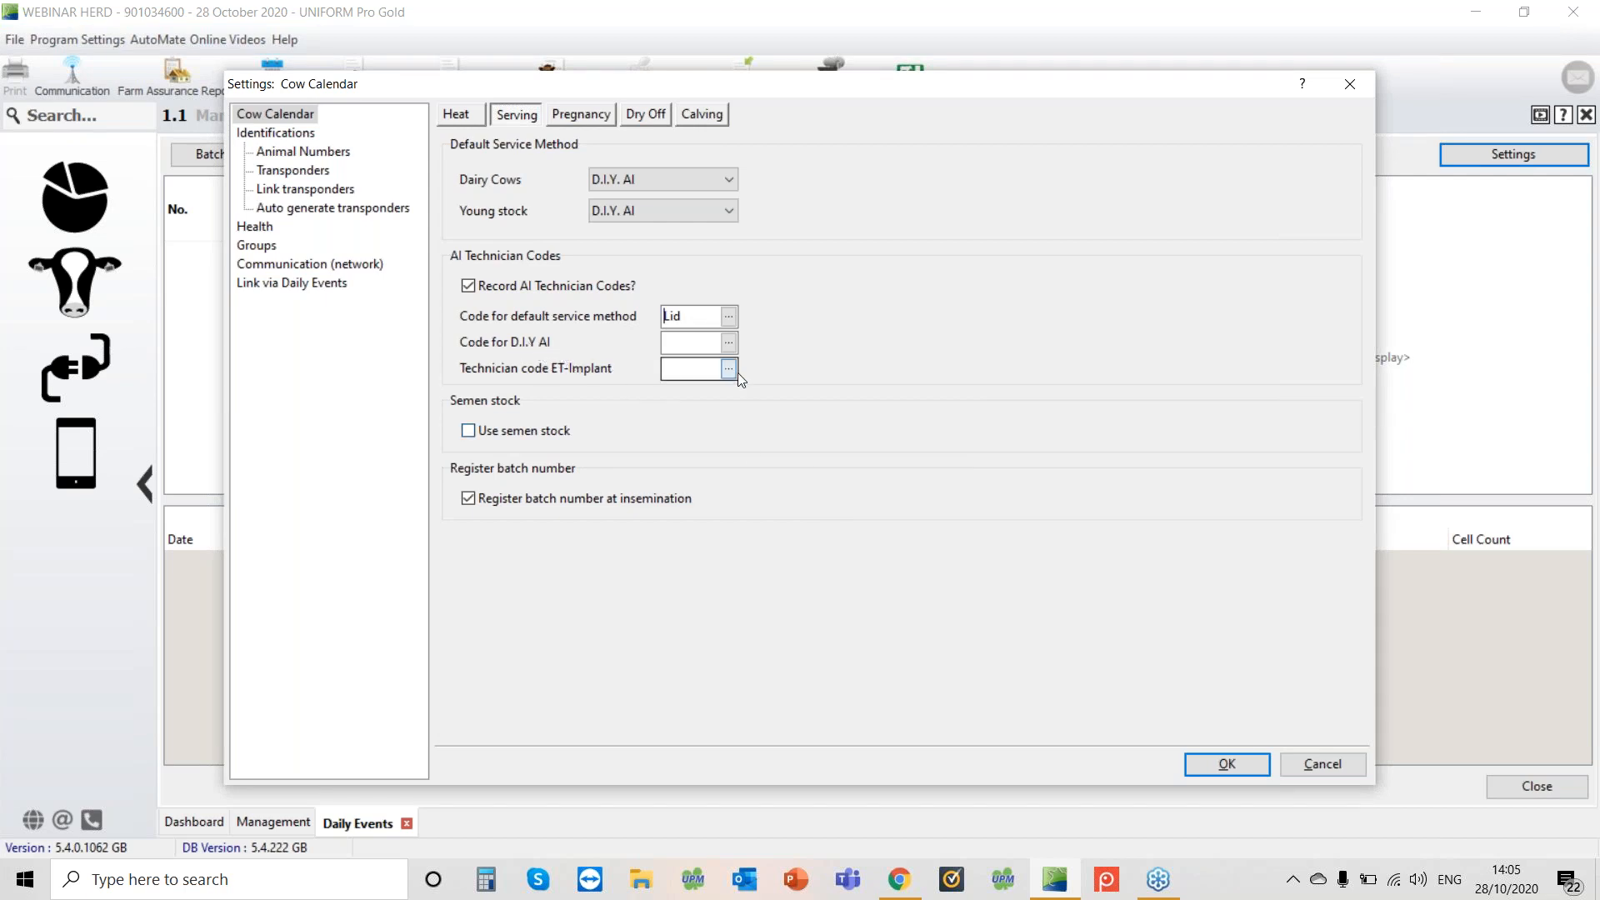
From the D.I.Y. AI code picker, add a new supplier with name and herd number FARMER
left_click(730, 343)
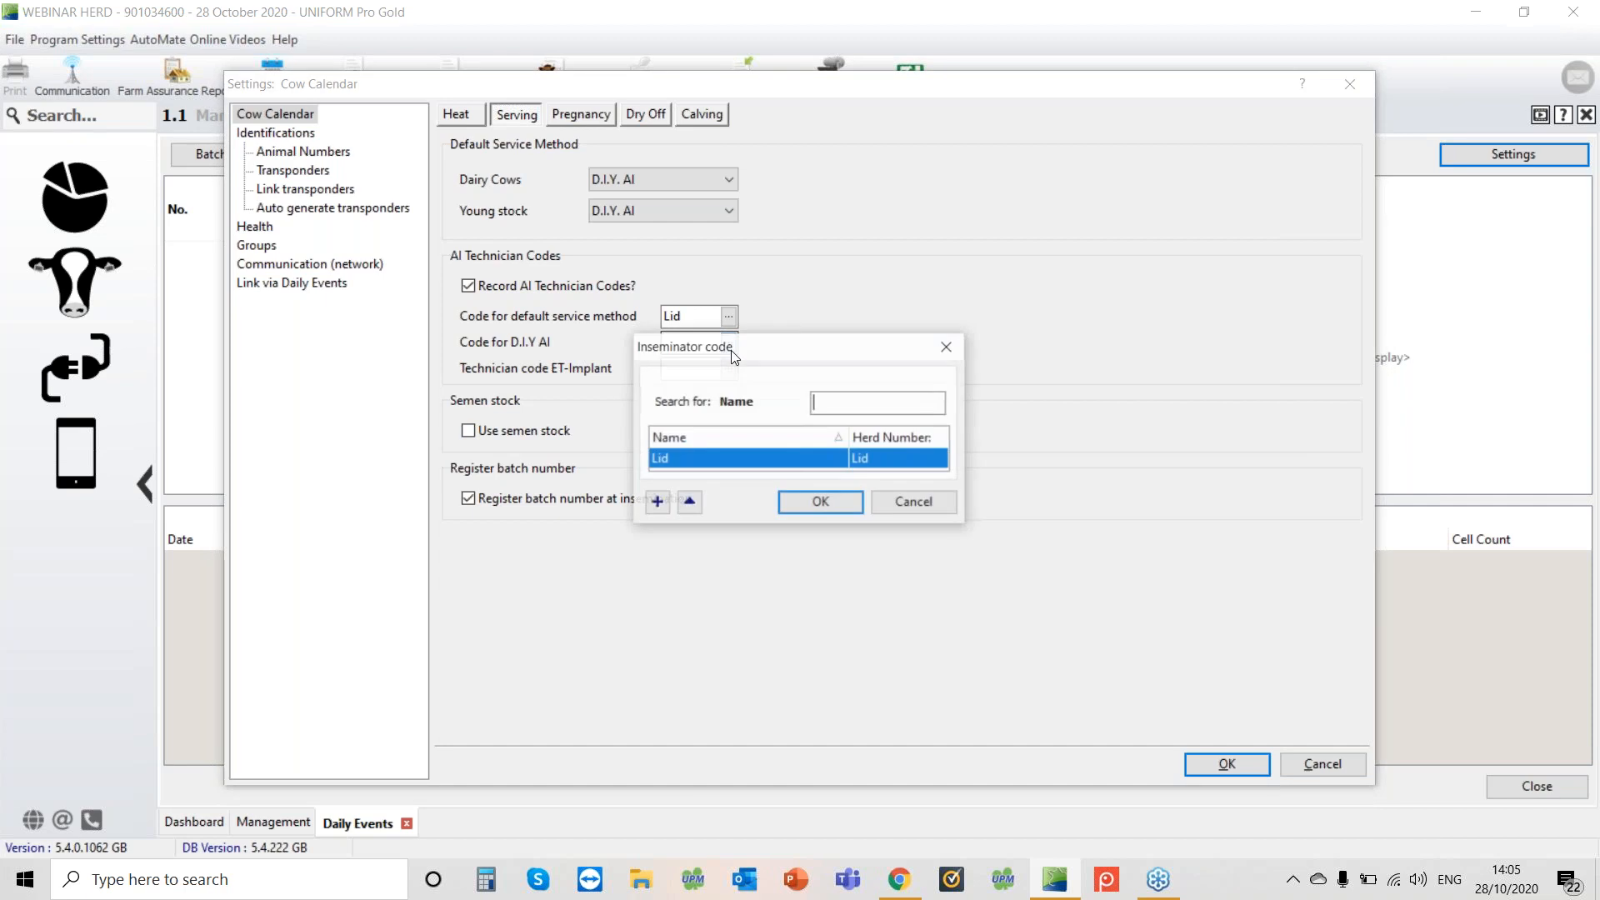
left_click(657, 504)
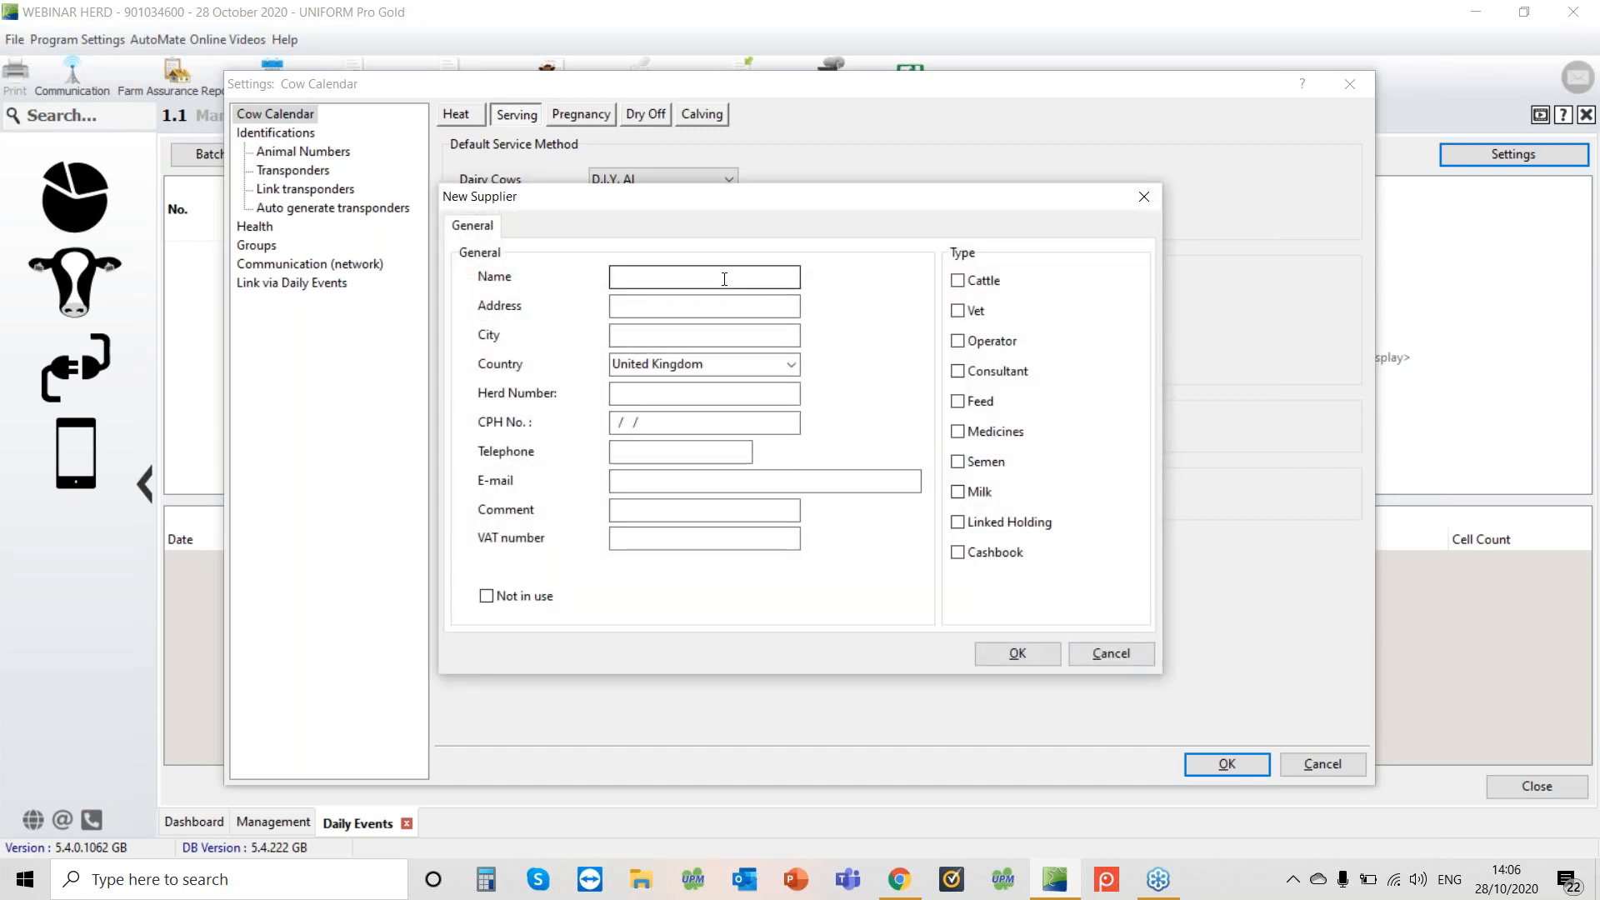
type("FARMER")
left_click(643, 396)
type("FARMER")
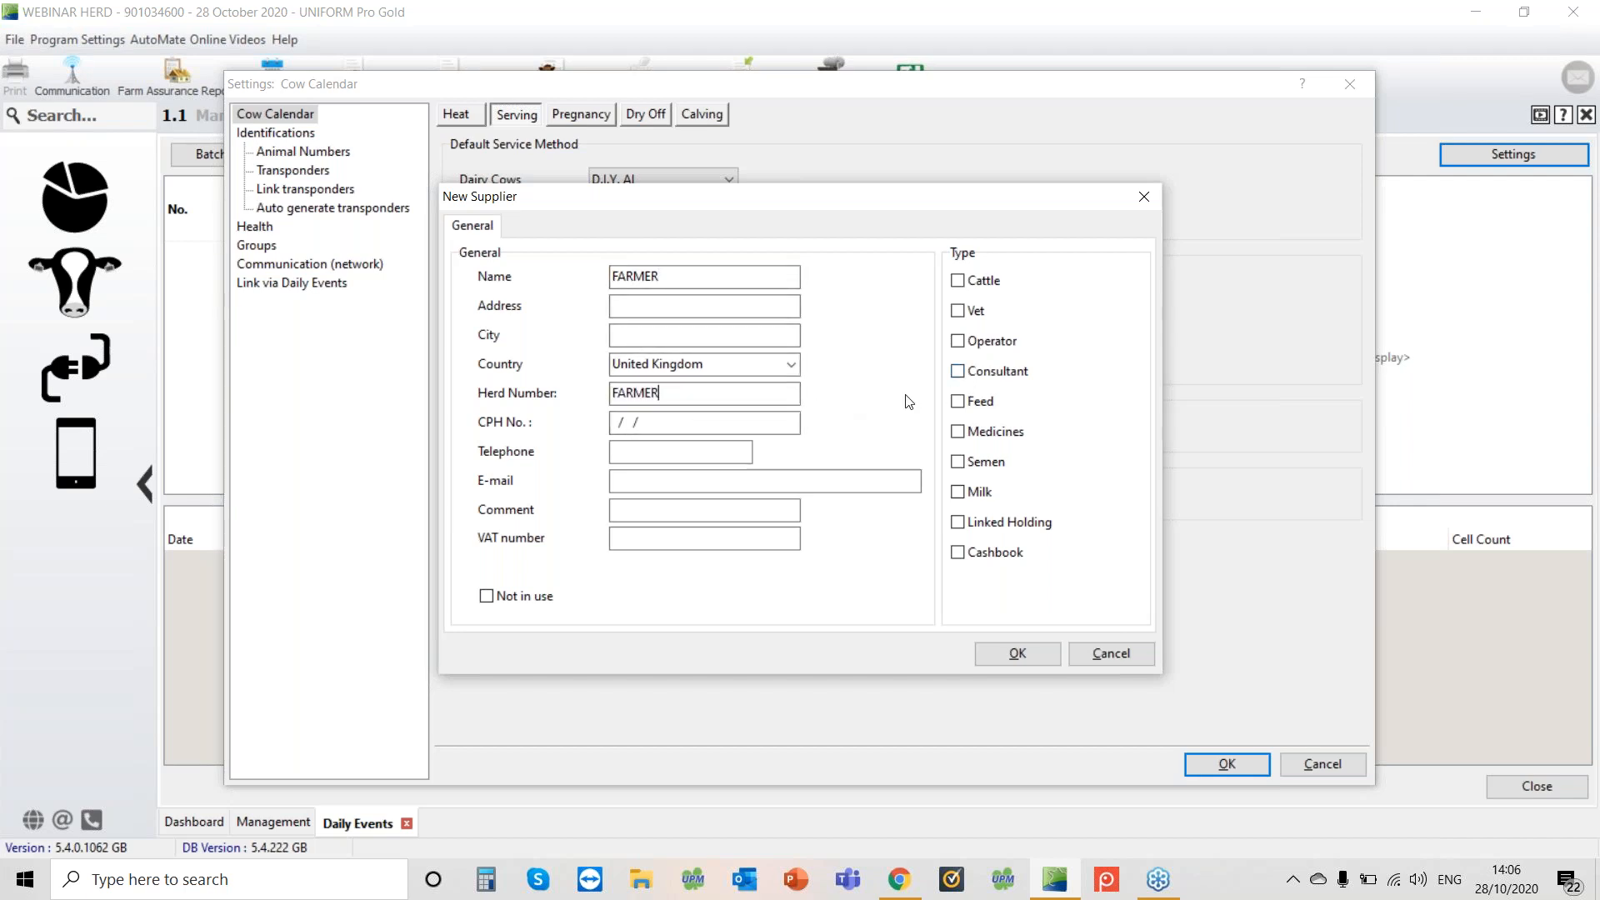
Tick Cattle, Operator and Semen for the supplier, save it, and choose FARMER as the D.I.Y. AI code
left_click(967, 344)
left_click(970, 283)
left_click(980, 464)
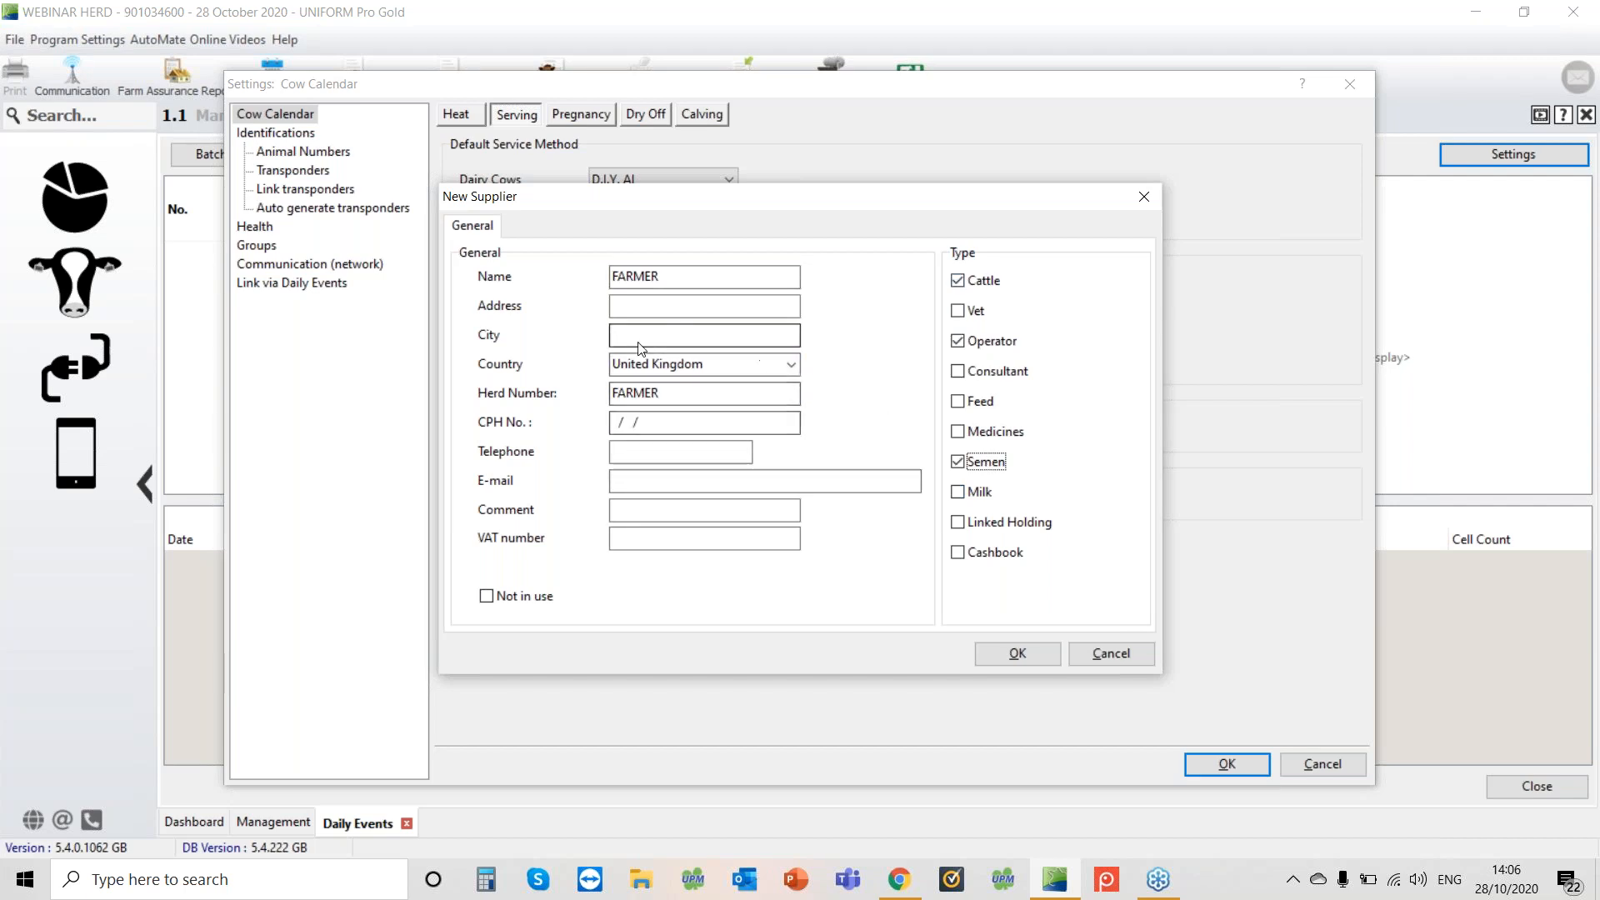
left_click(1002, 659)
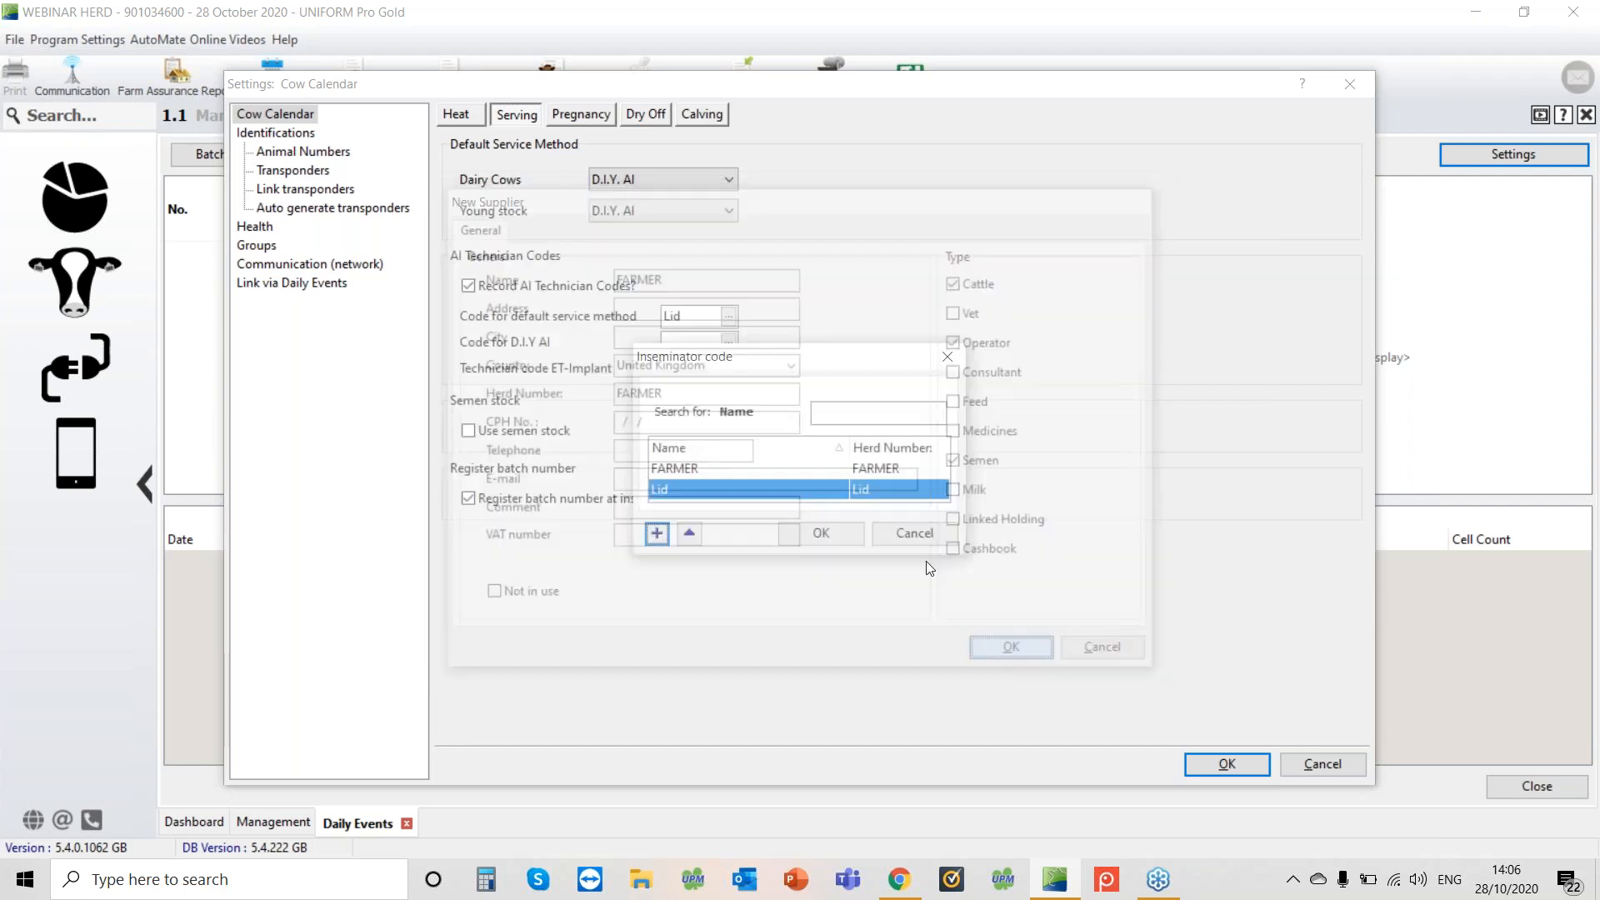
left_click(790, 469)
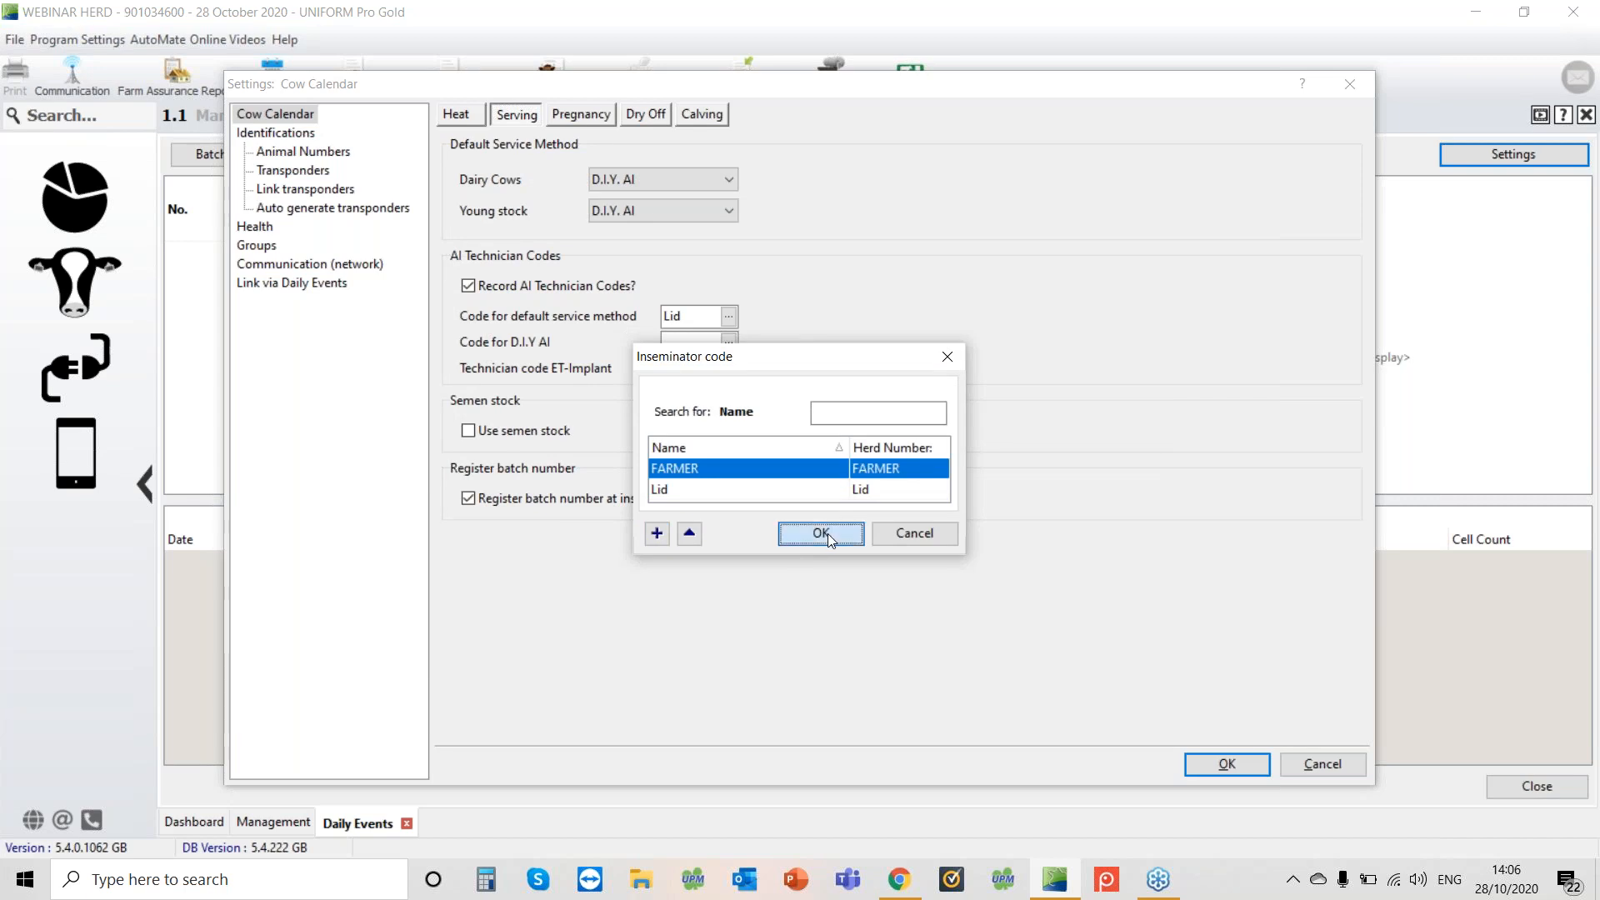
left_click(833, 533)
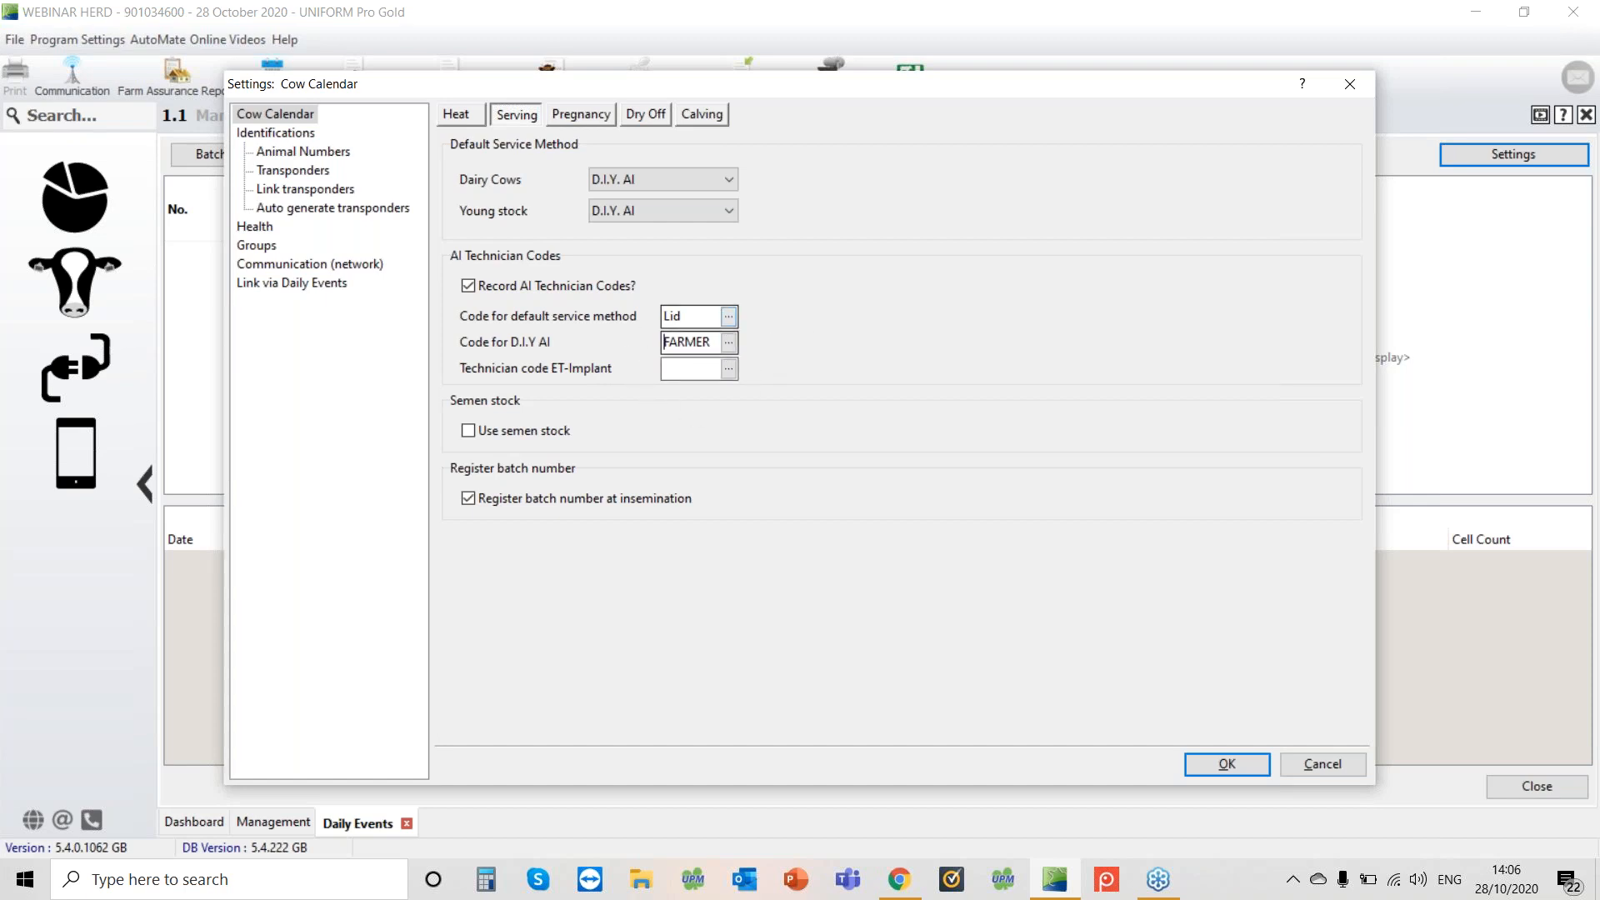
Turn on the Use semen stock option
left_click(469, 432)
left_click(1589, 71)
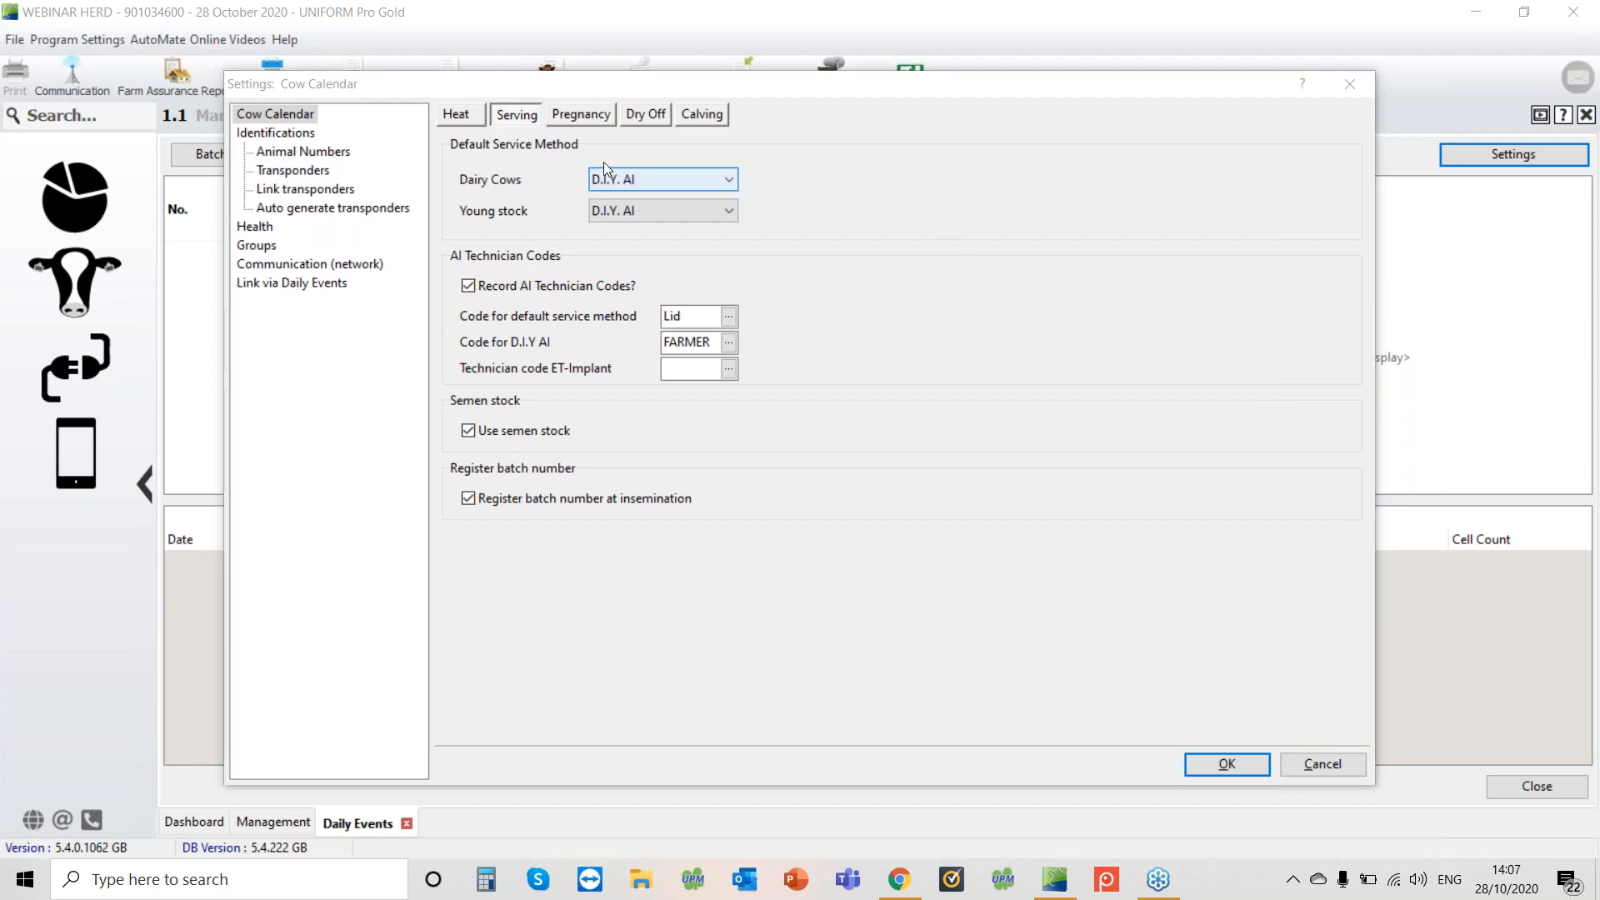
On the pregnancy settings, enable asking for days in calf when PD+
left_click(579, 118)
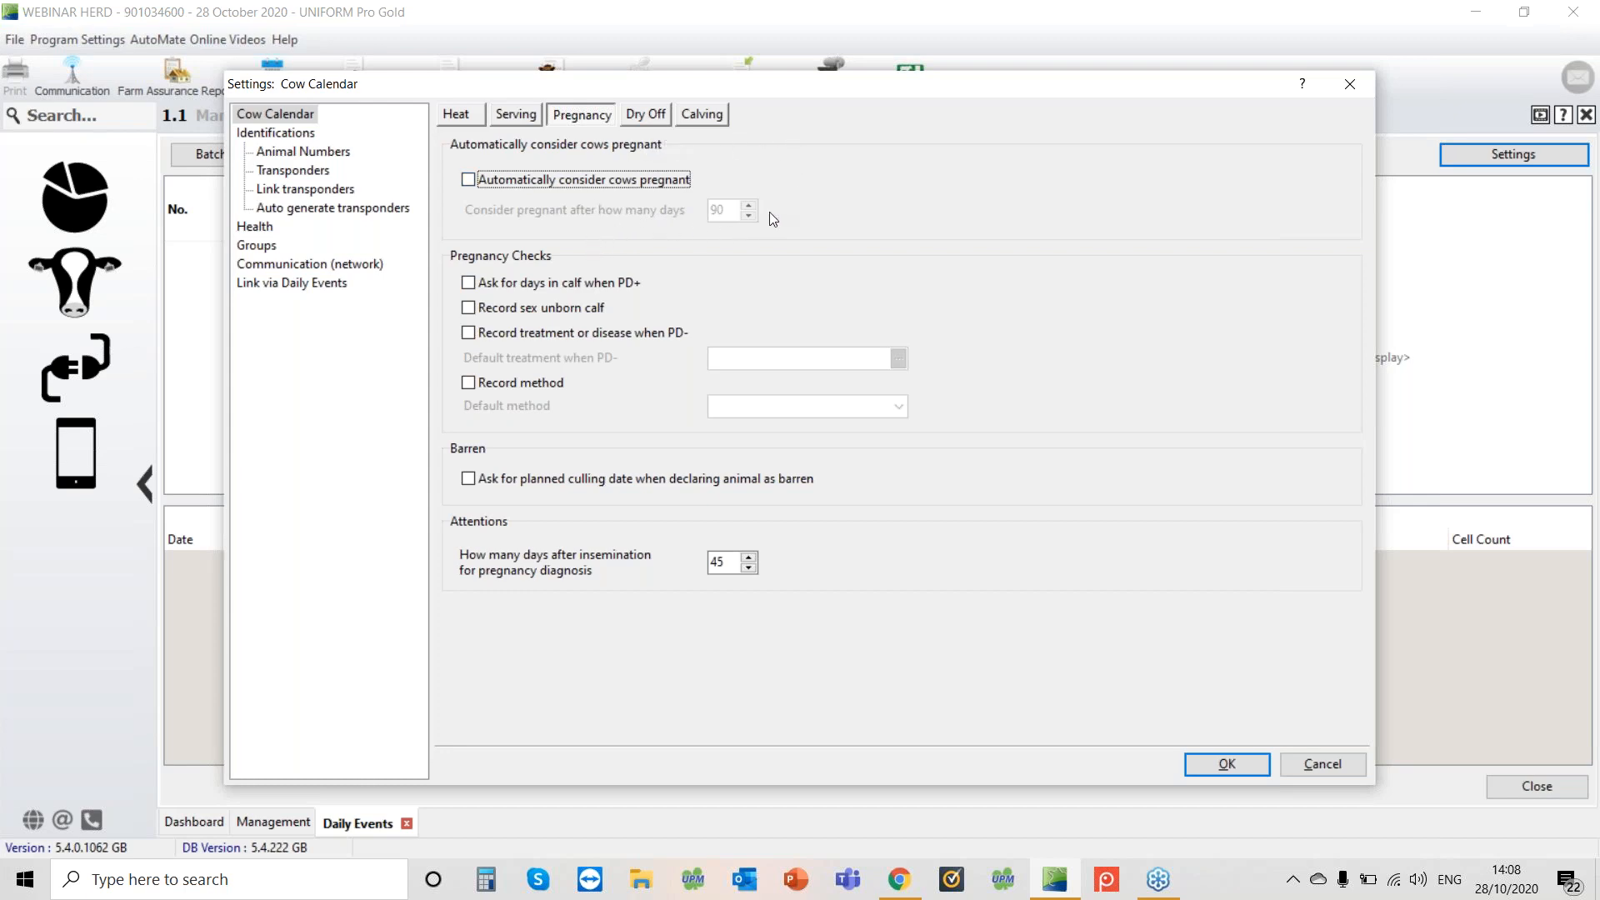
left_click(1415, 372)
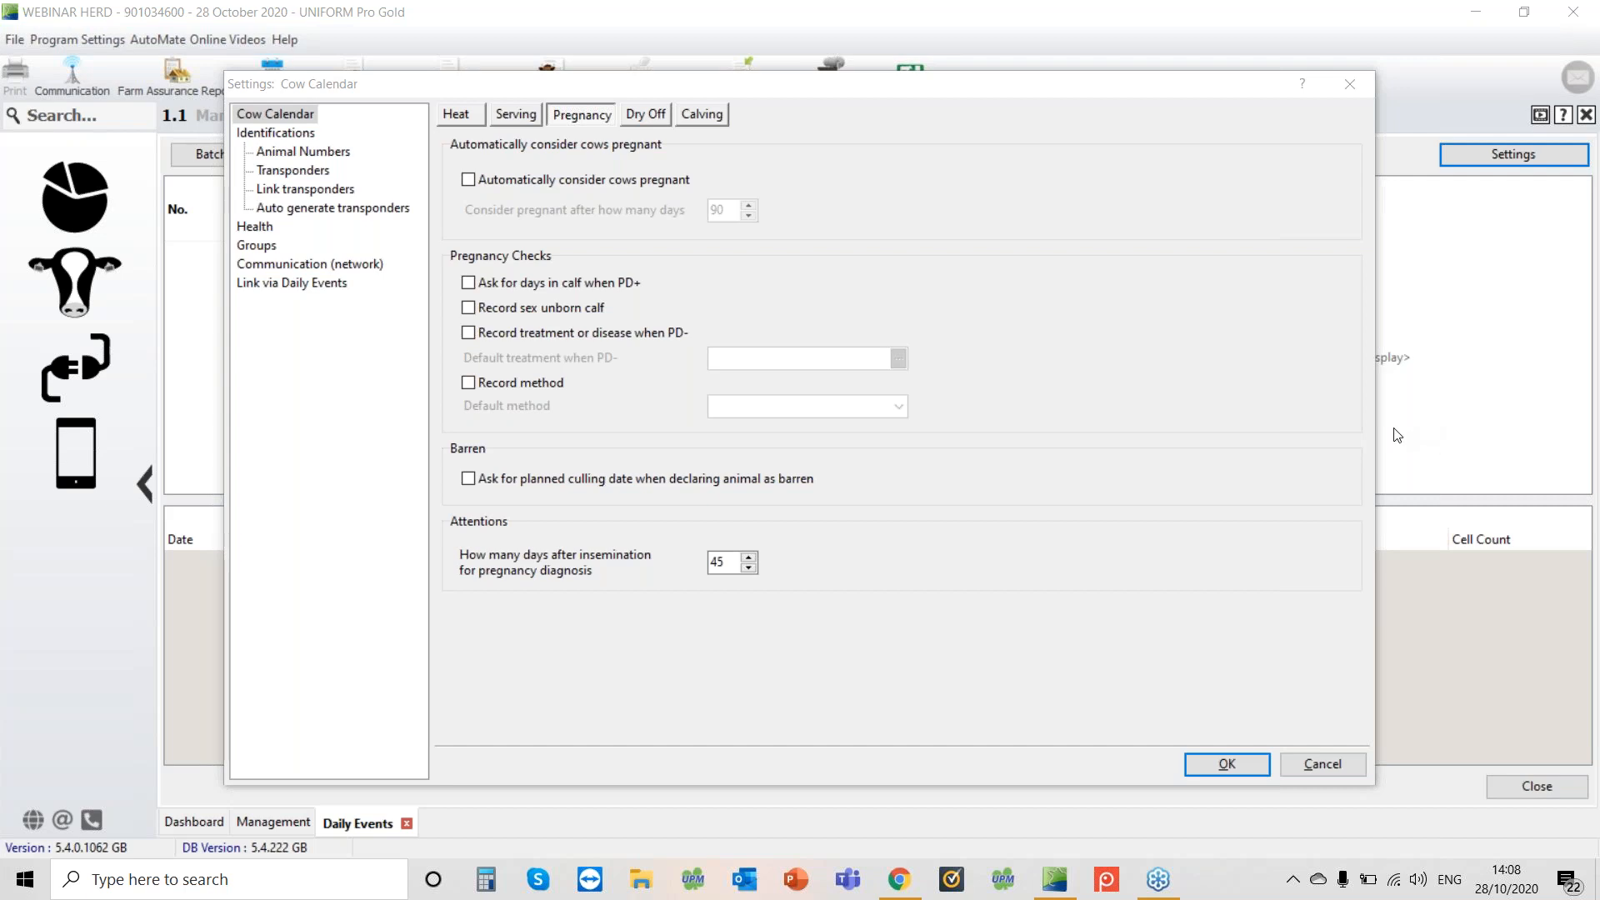
left_click(1143, 327)
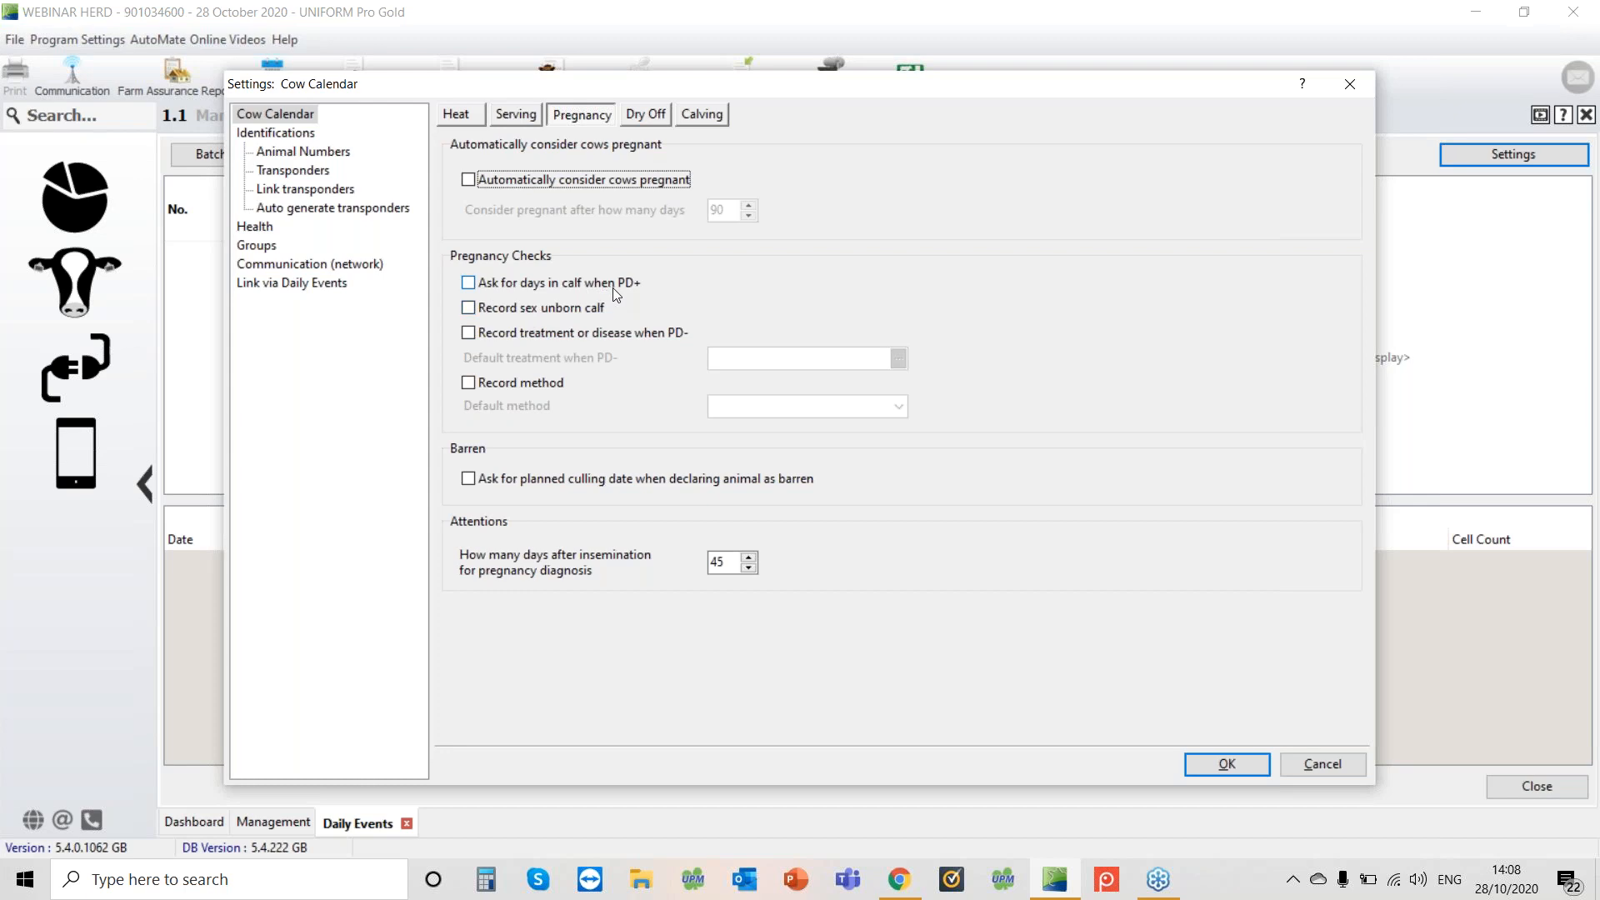
left_click(473, 289)
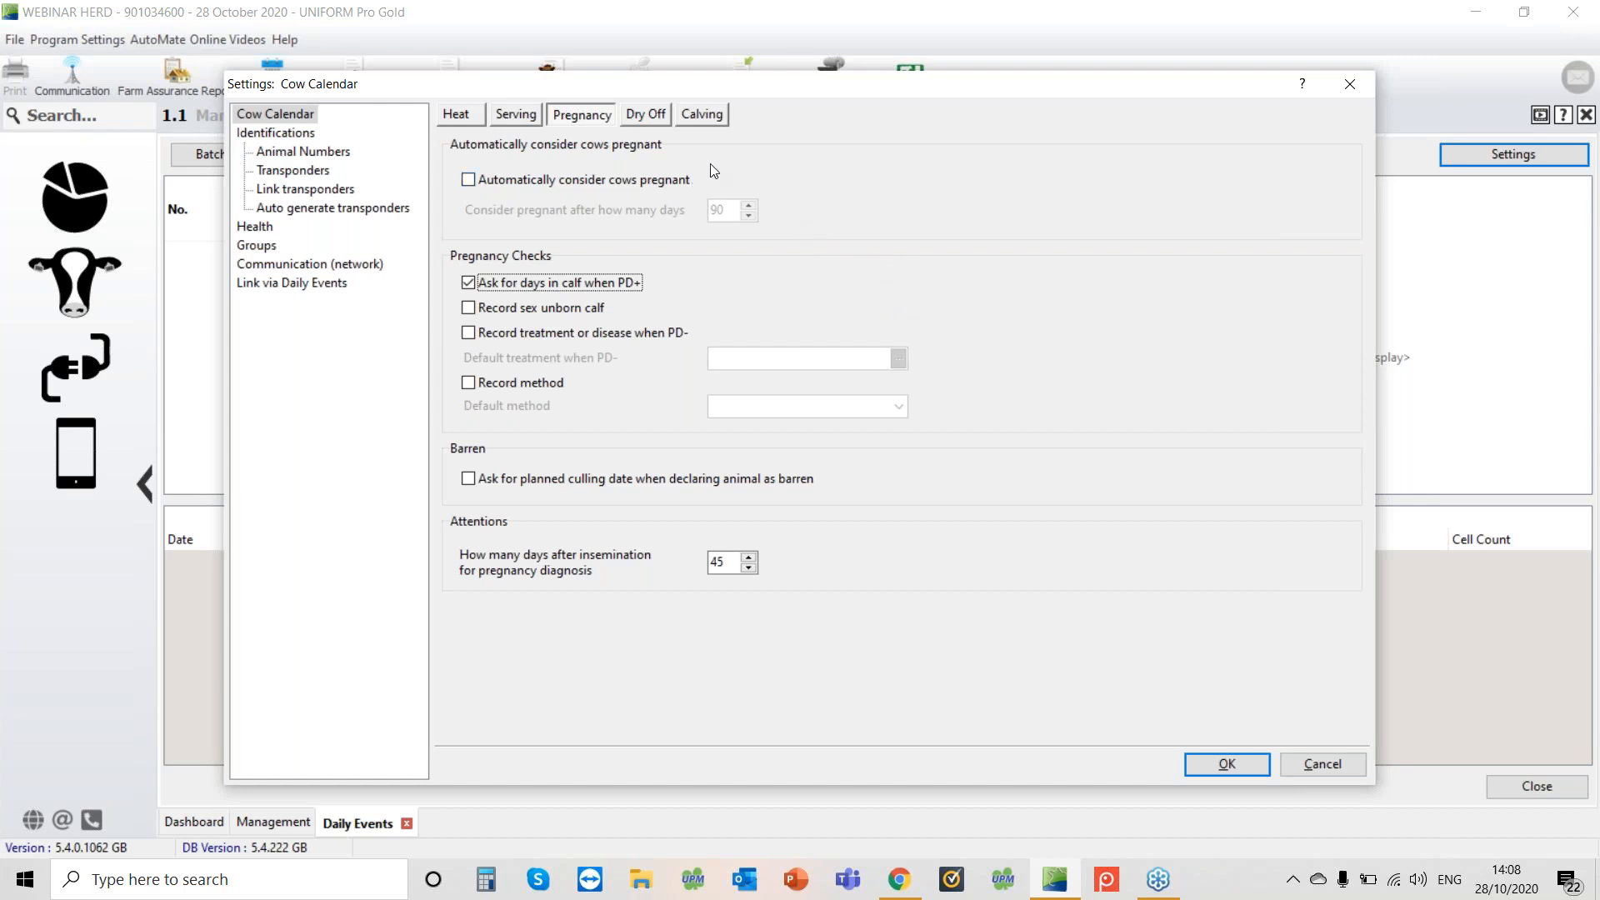
left_click(1293, 68)
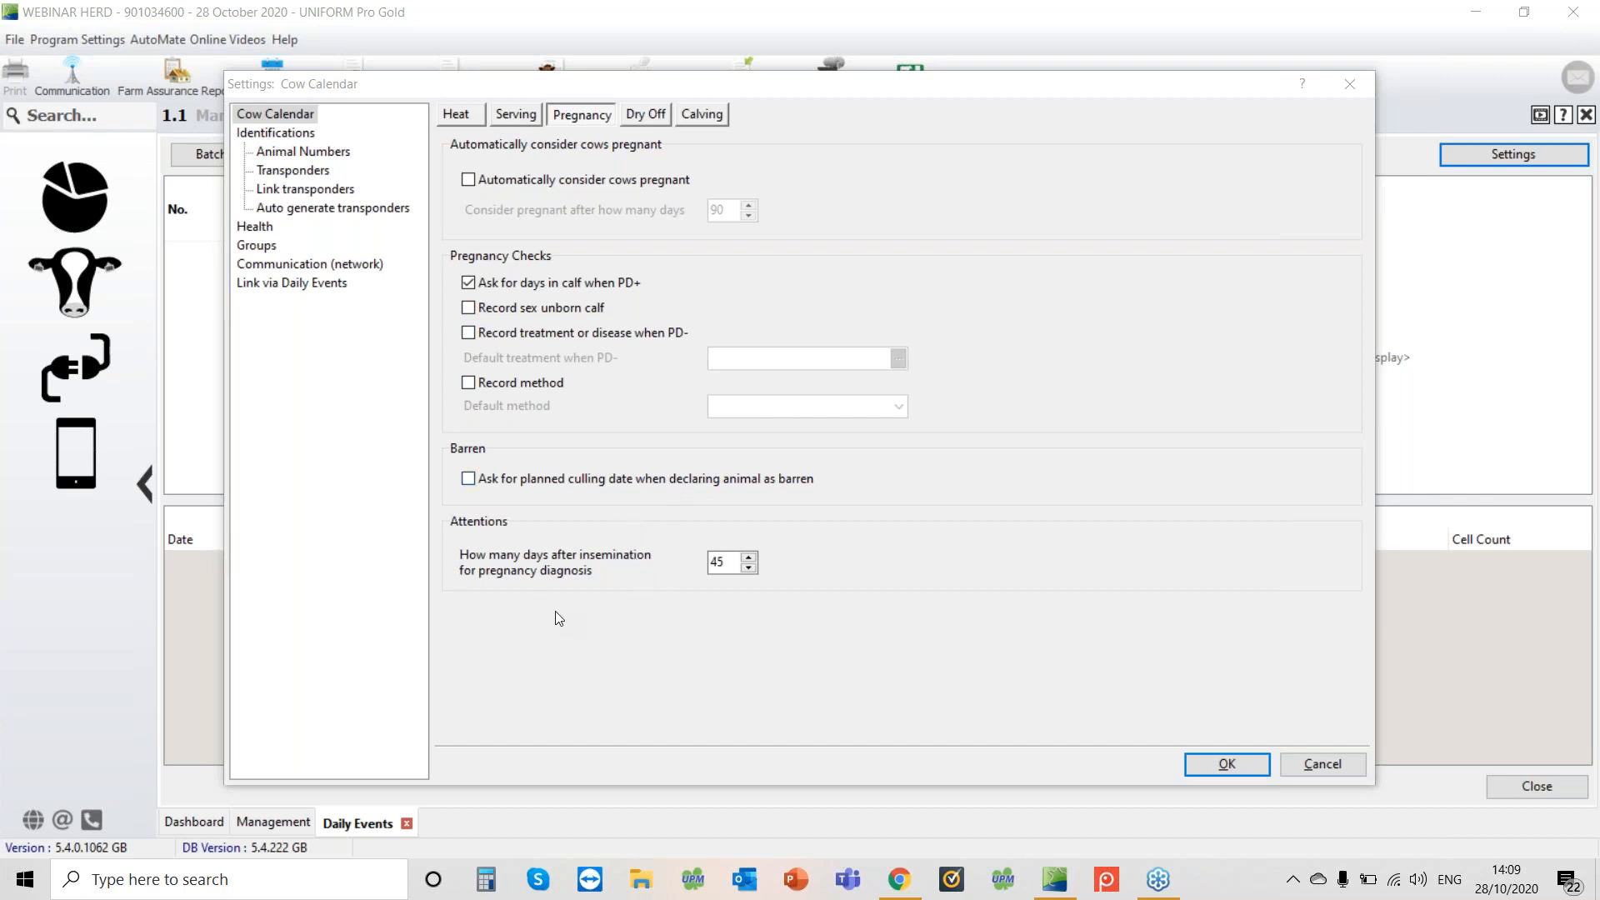
left_click(647, 572)
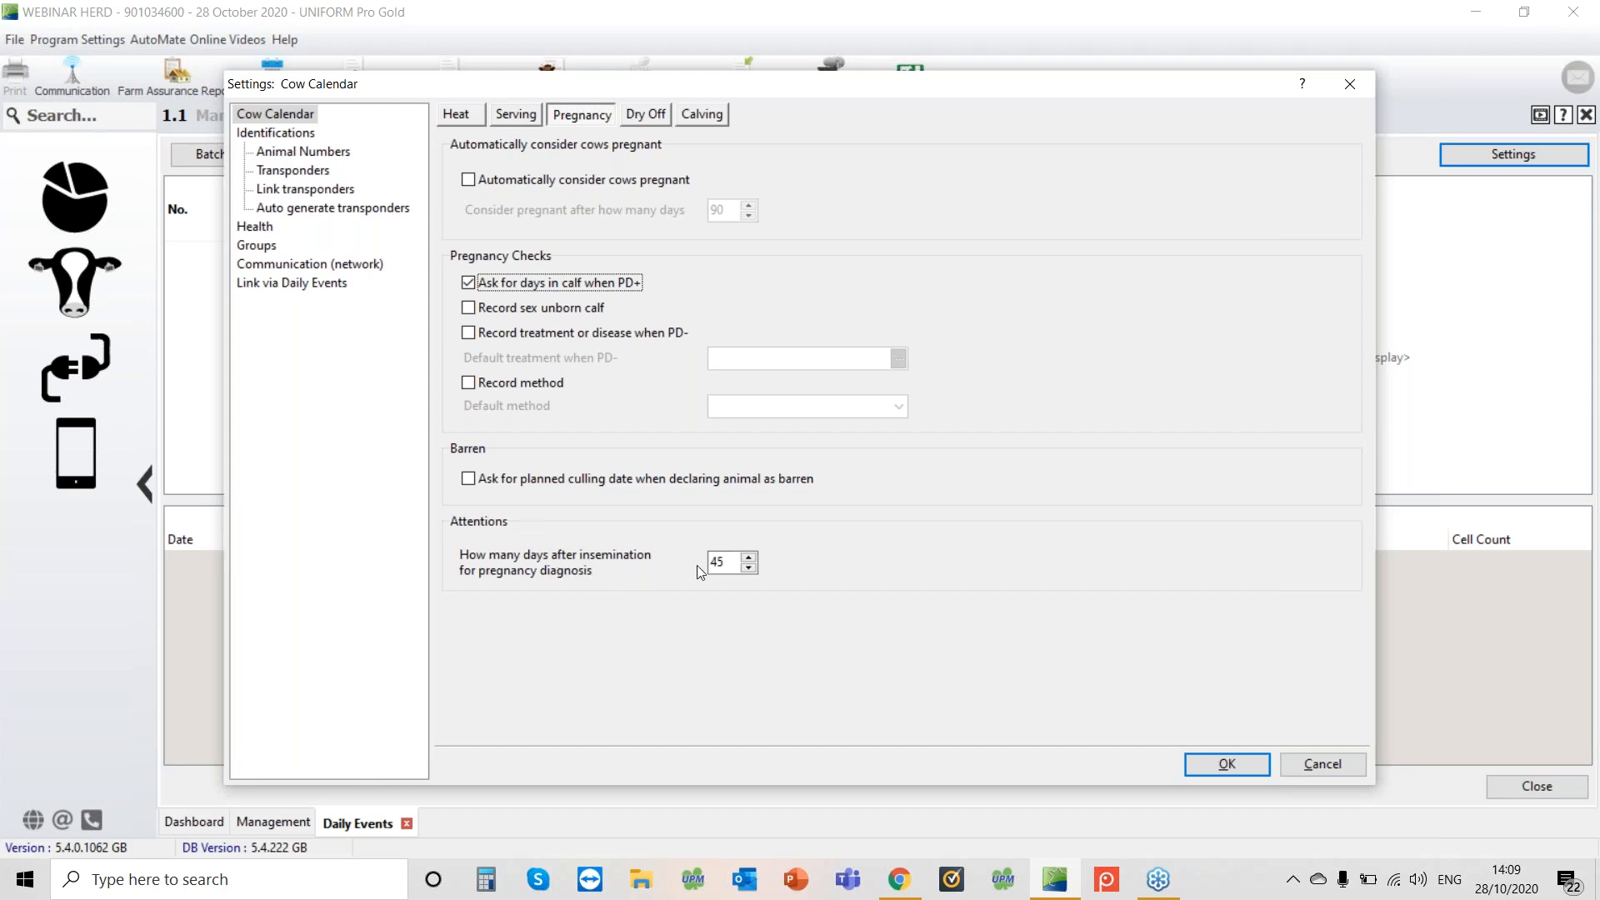
double_click(731, 562)
left_click(731, 565)
Review the dry-off days before expected calving for cows and first calvers
left_click(649, 115)
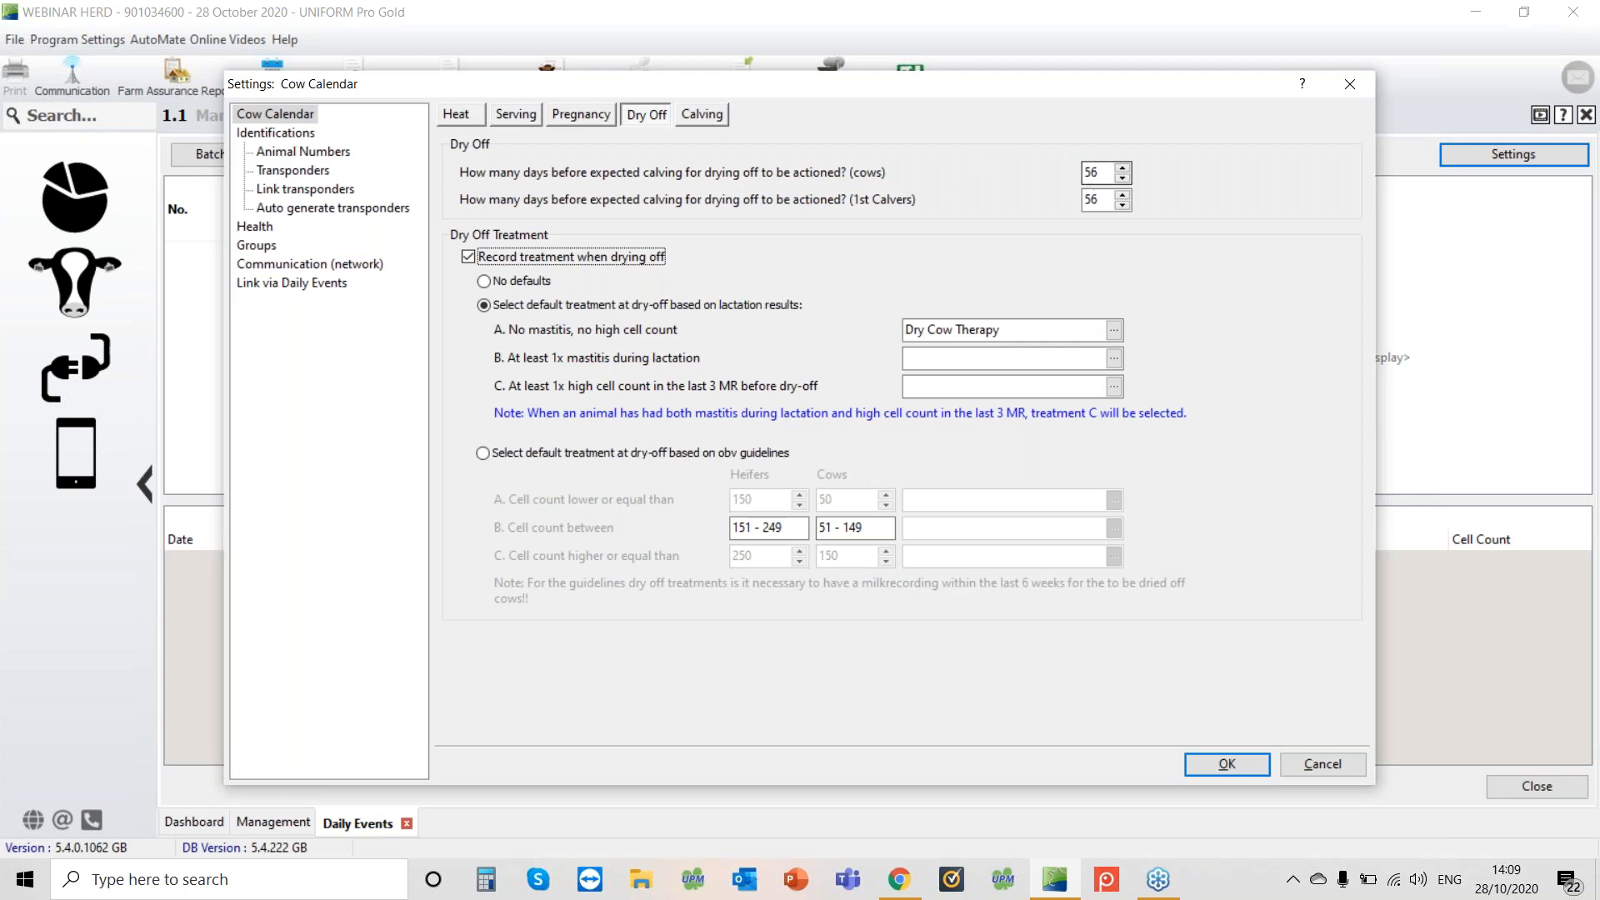
double_click(1100, 172)
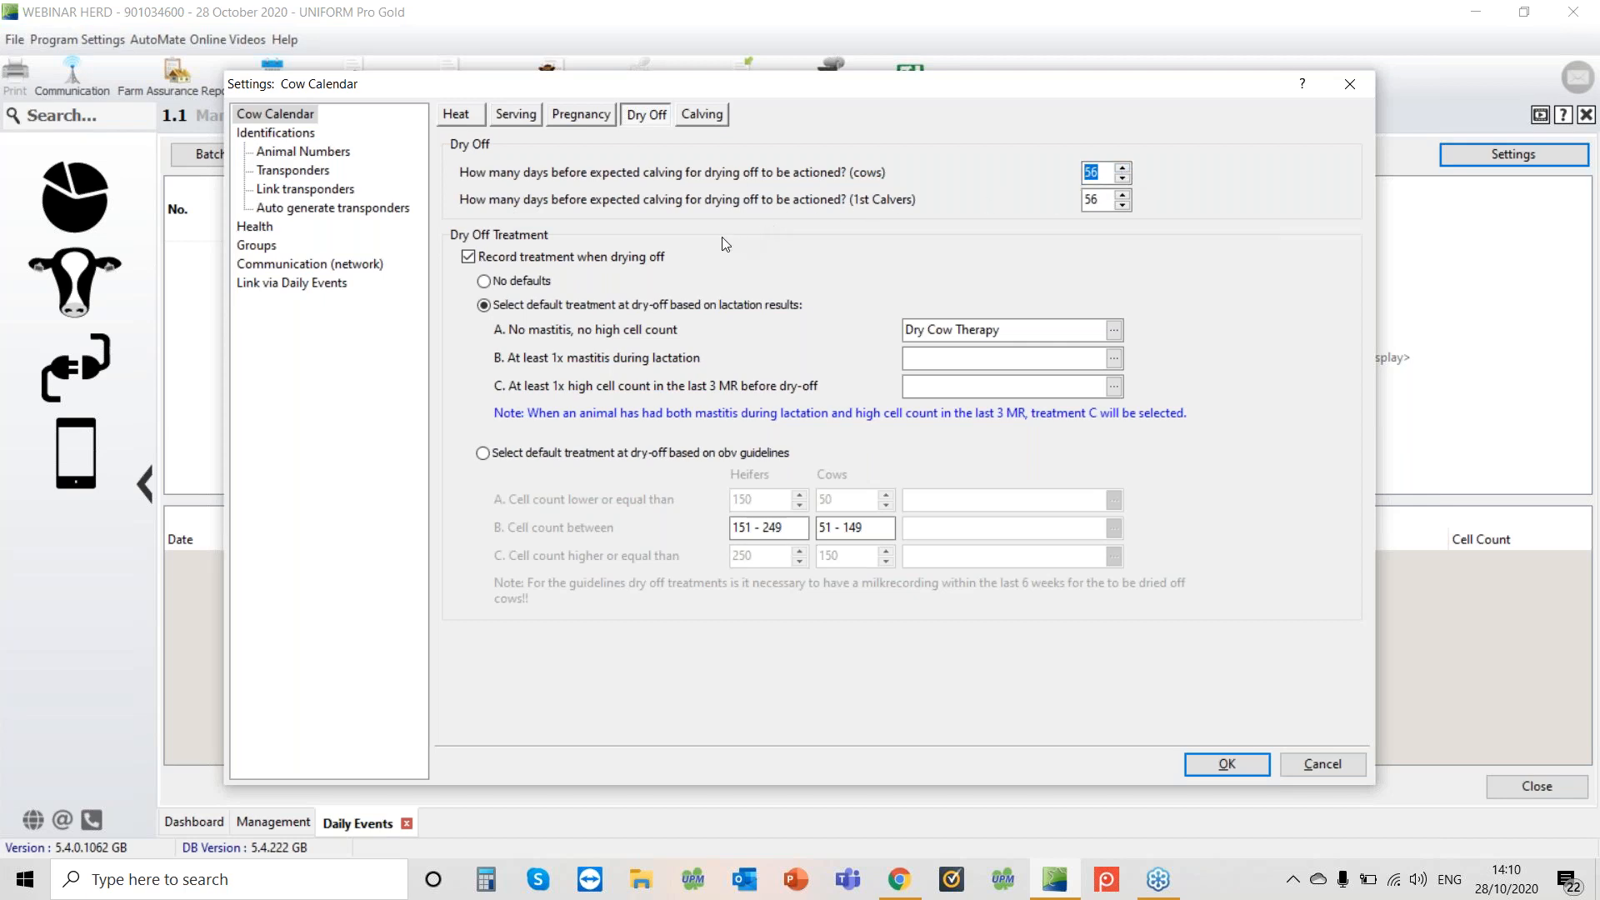
left_click_drag(1102, 201, 1091, 202)
left_click(1124, 195)
left_click(1123, 206)
From the no-mastitis dry-off treatment picker, create a new treatment 'Sealant only' in the Dry Off category
left_click(1116, 332)
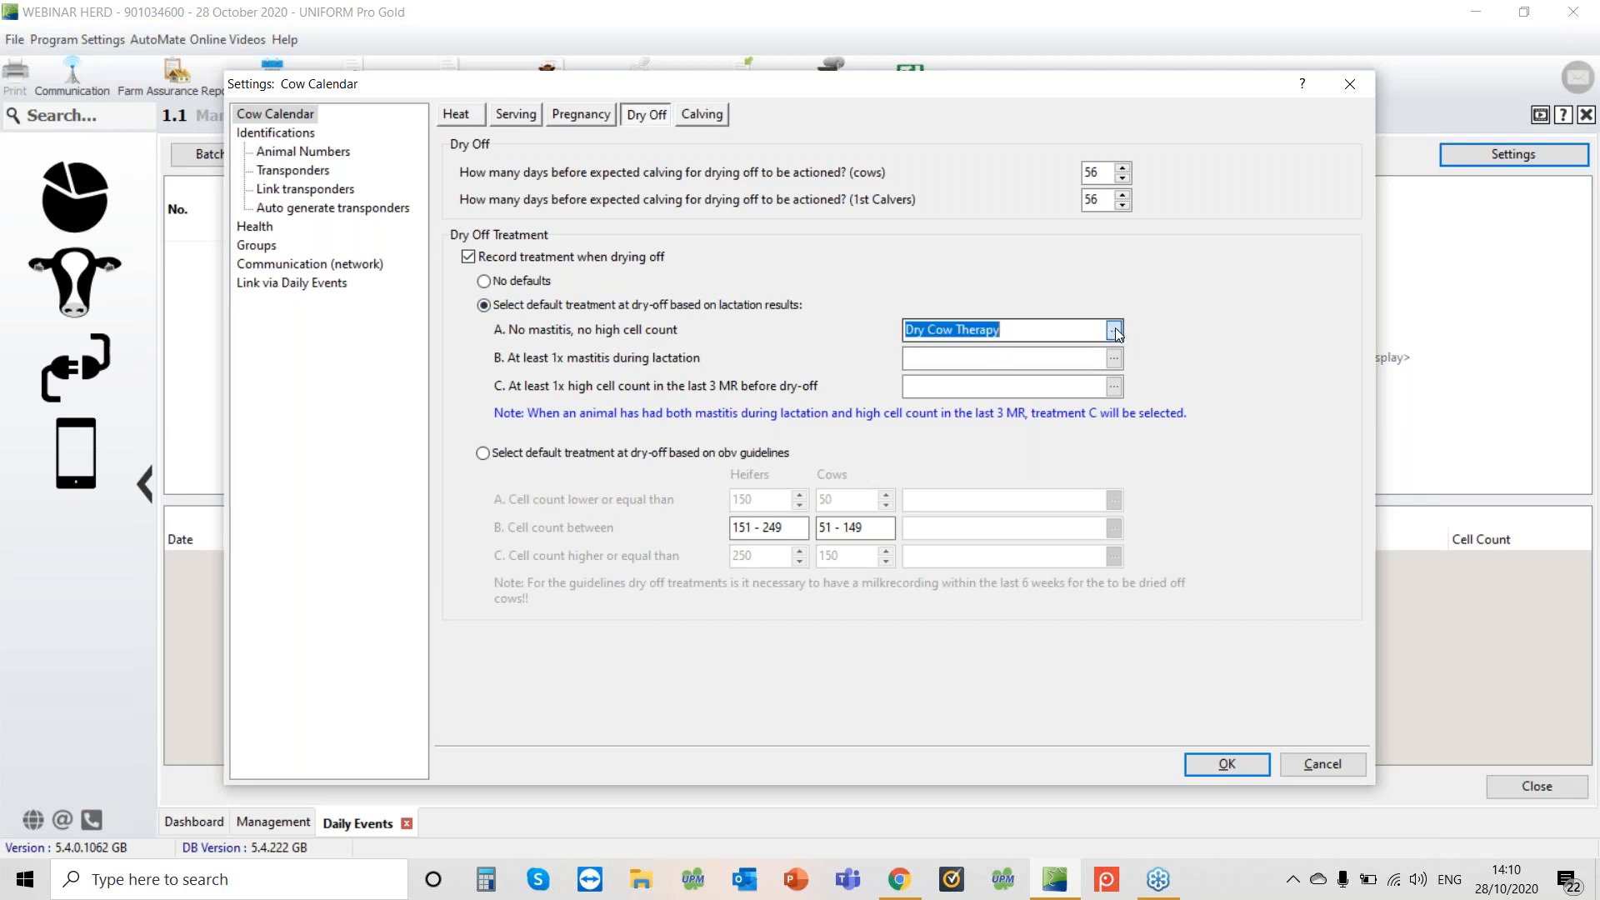
type("sea")
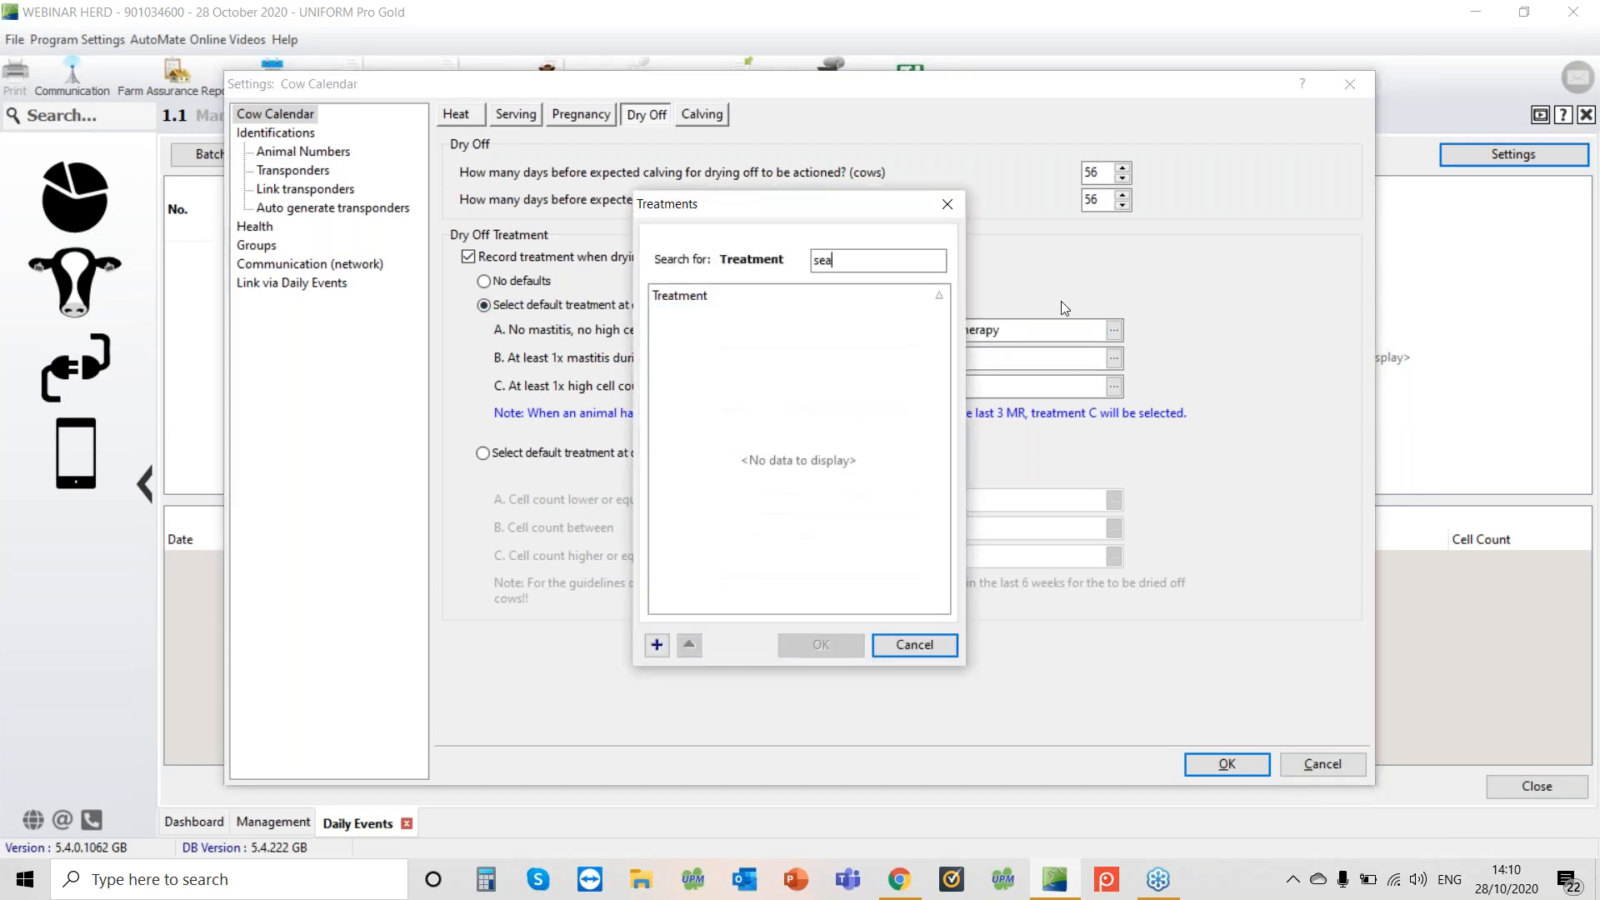
left_click(658, 646)
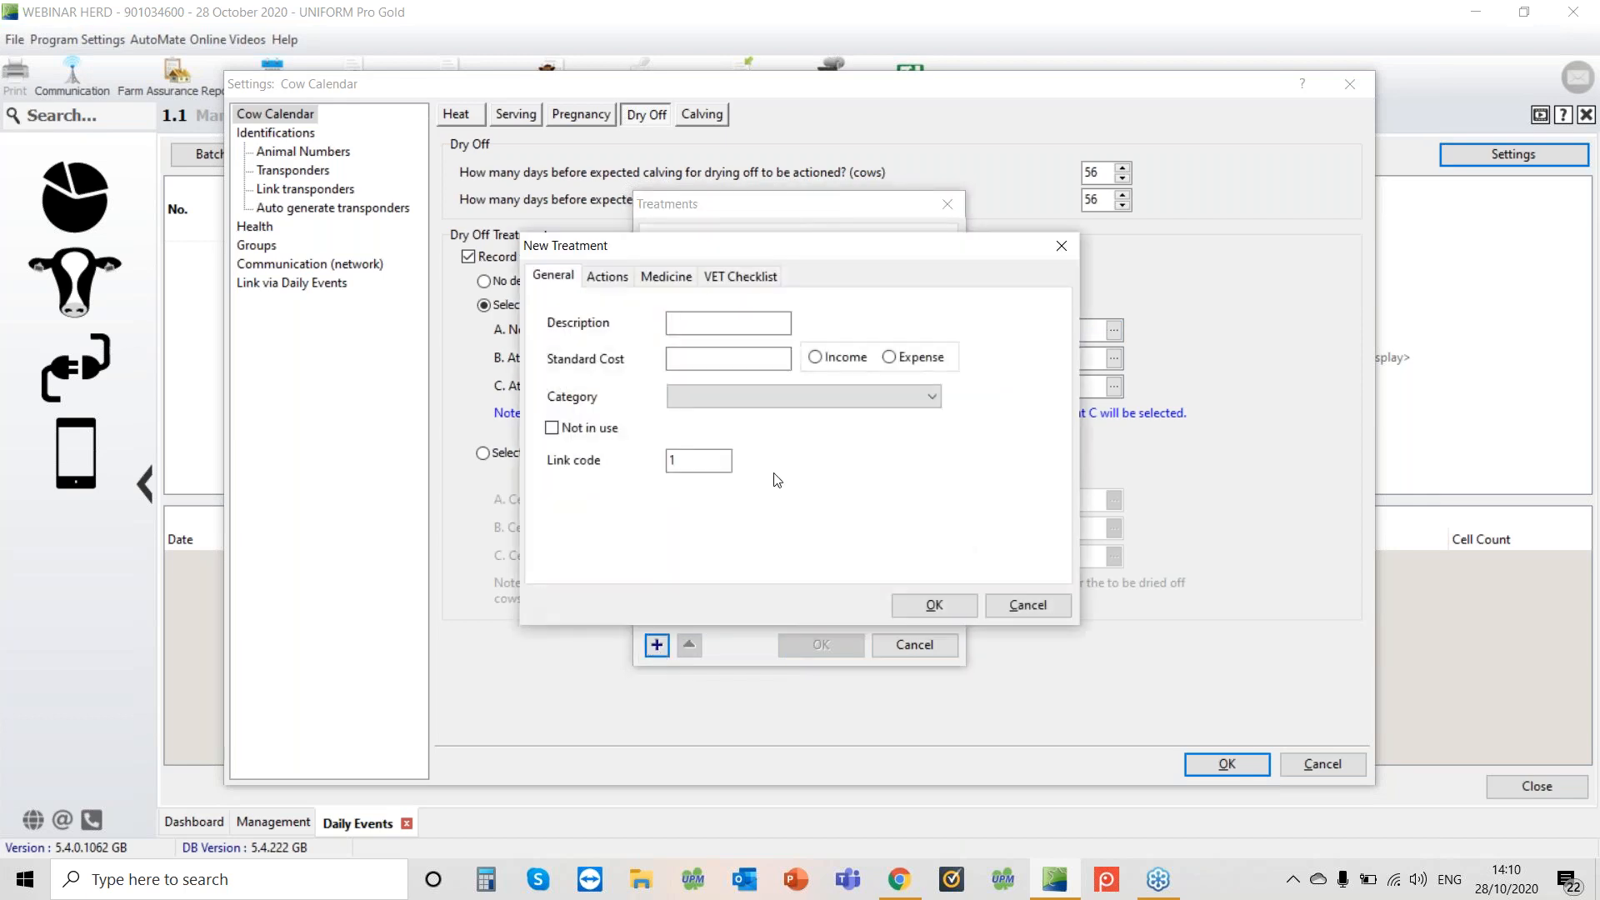
type("Sealant only")
left_click(877, 402)
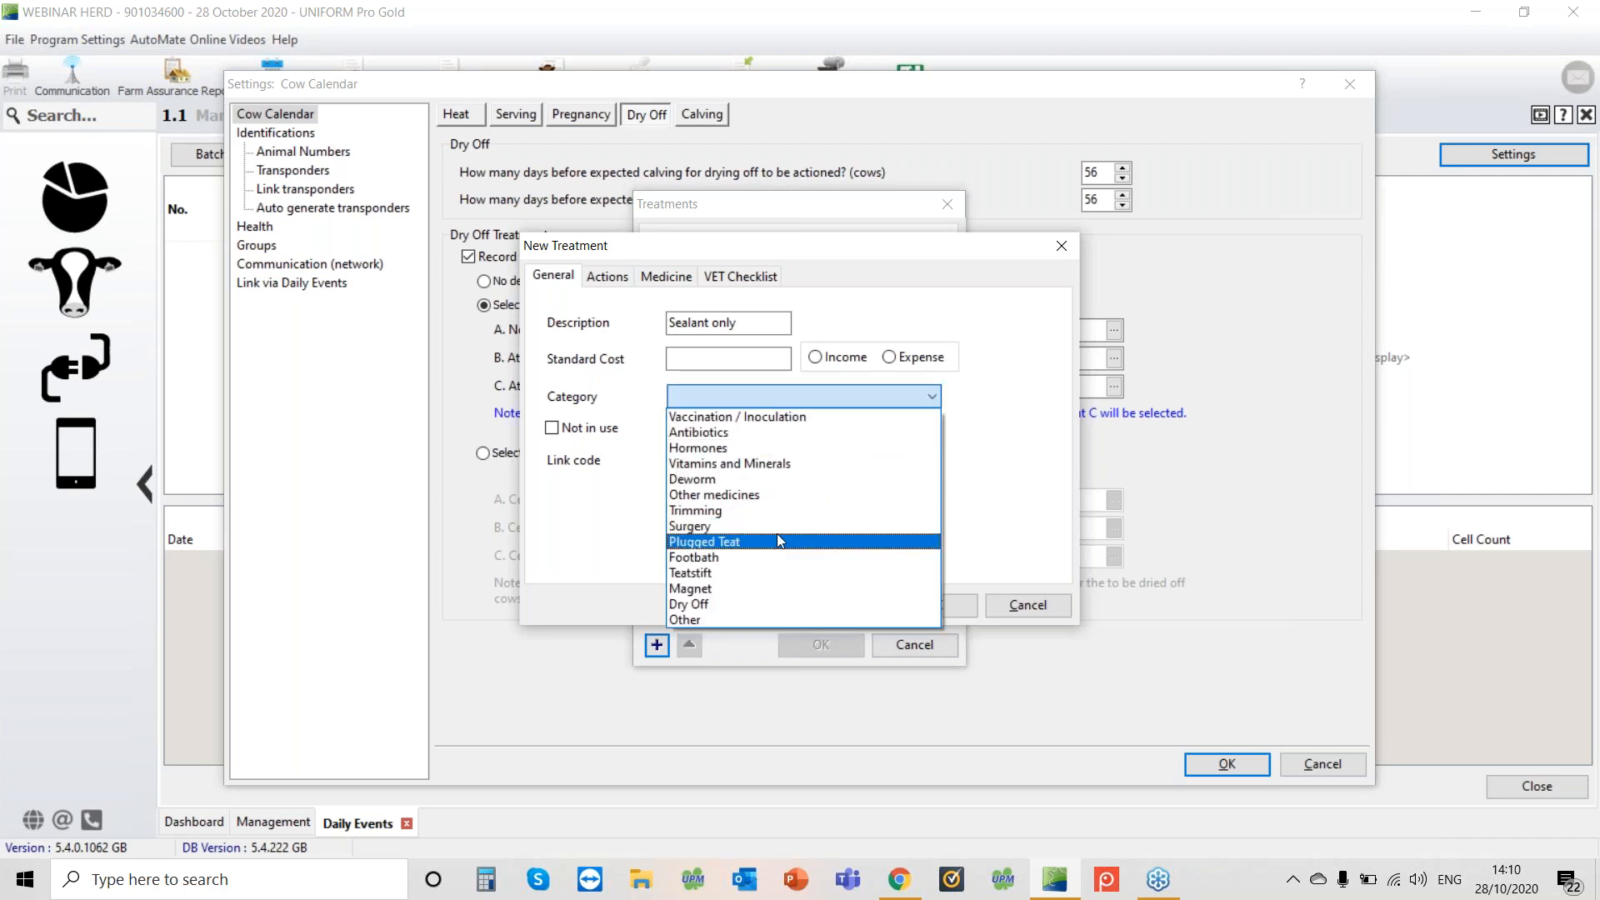
left_click(768, 613)
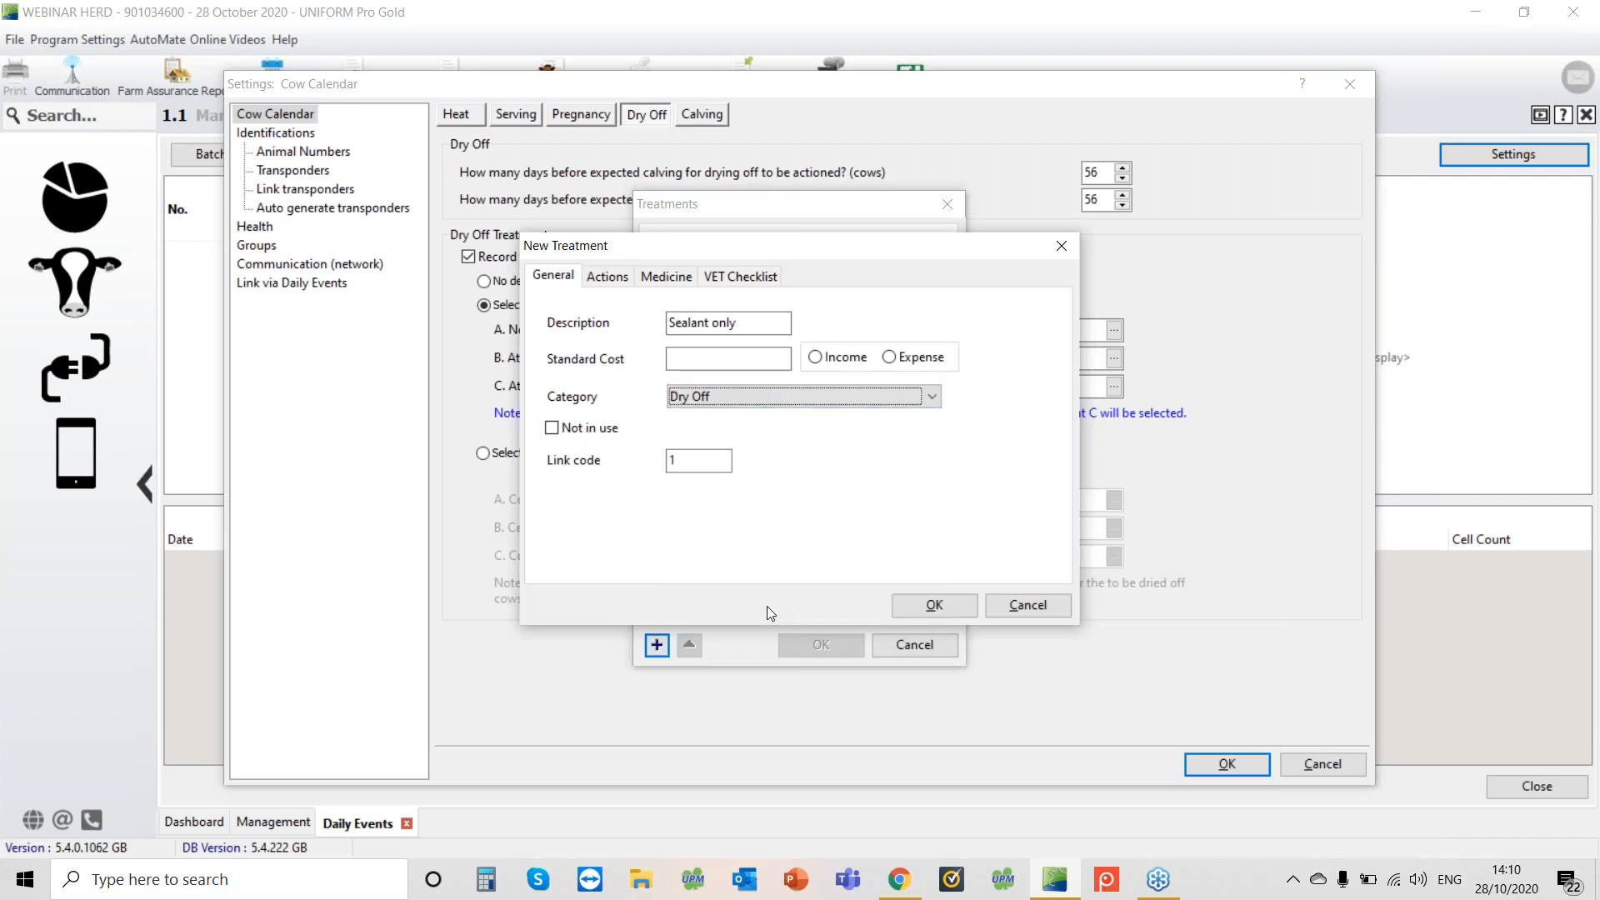
left_click(923, 605)
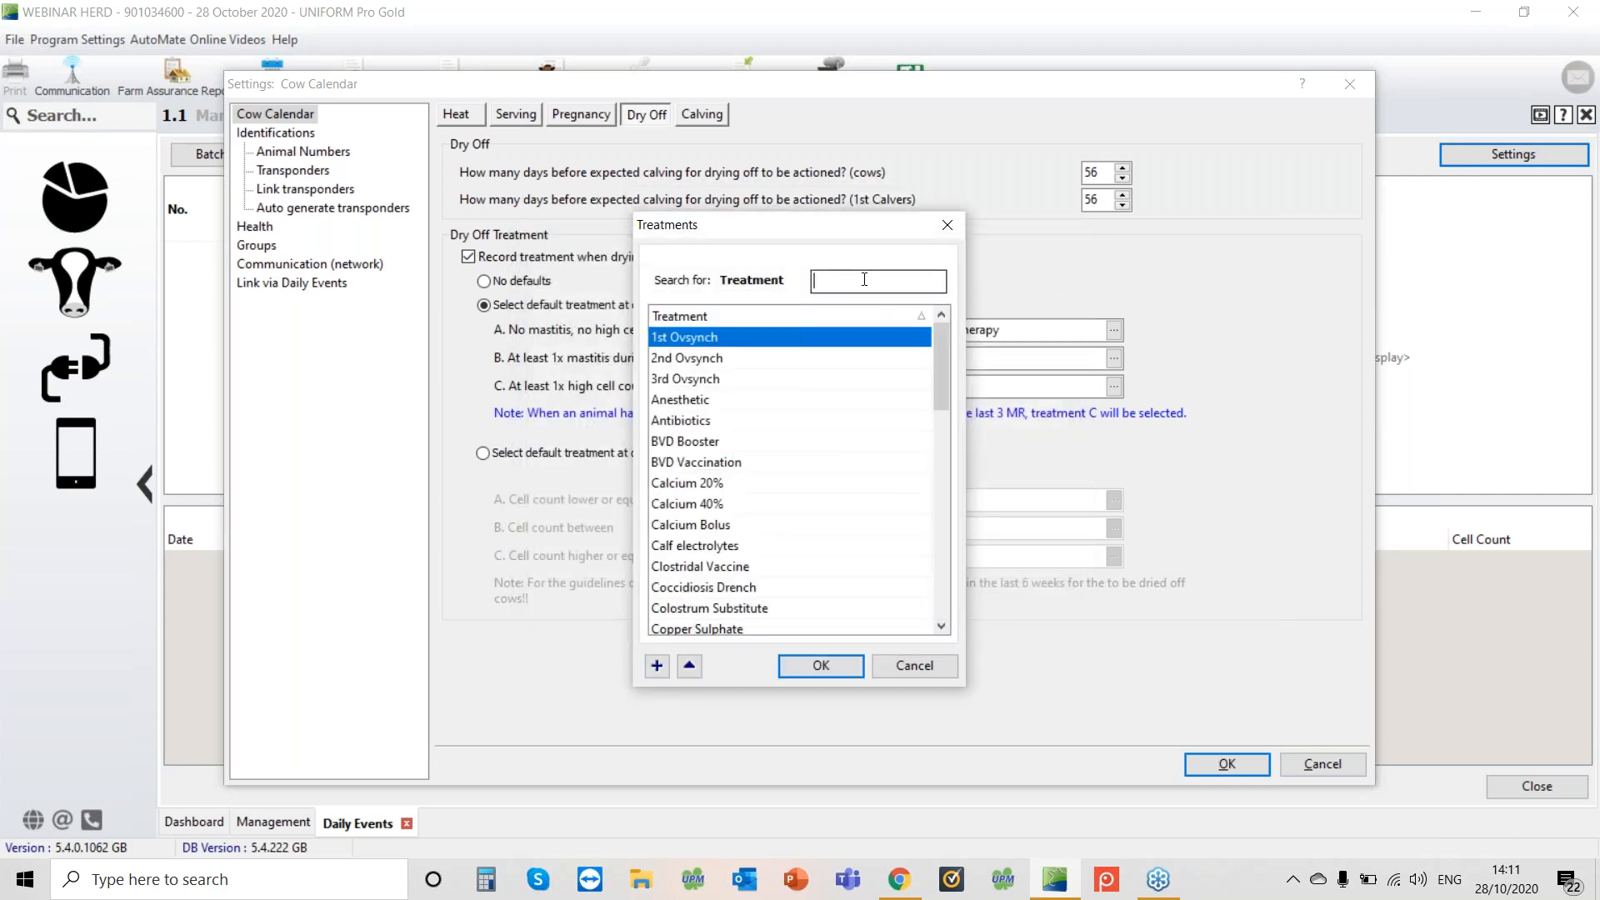
Assign Sealant only as dry-off treatment A, and Dry Cow Therapy as treatments B and C for mastitis and high cell count
type("seal")
left_click(836, 660)
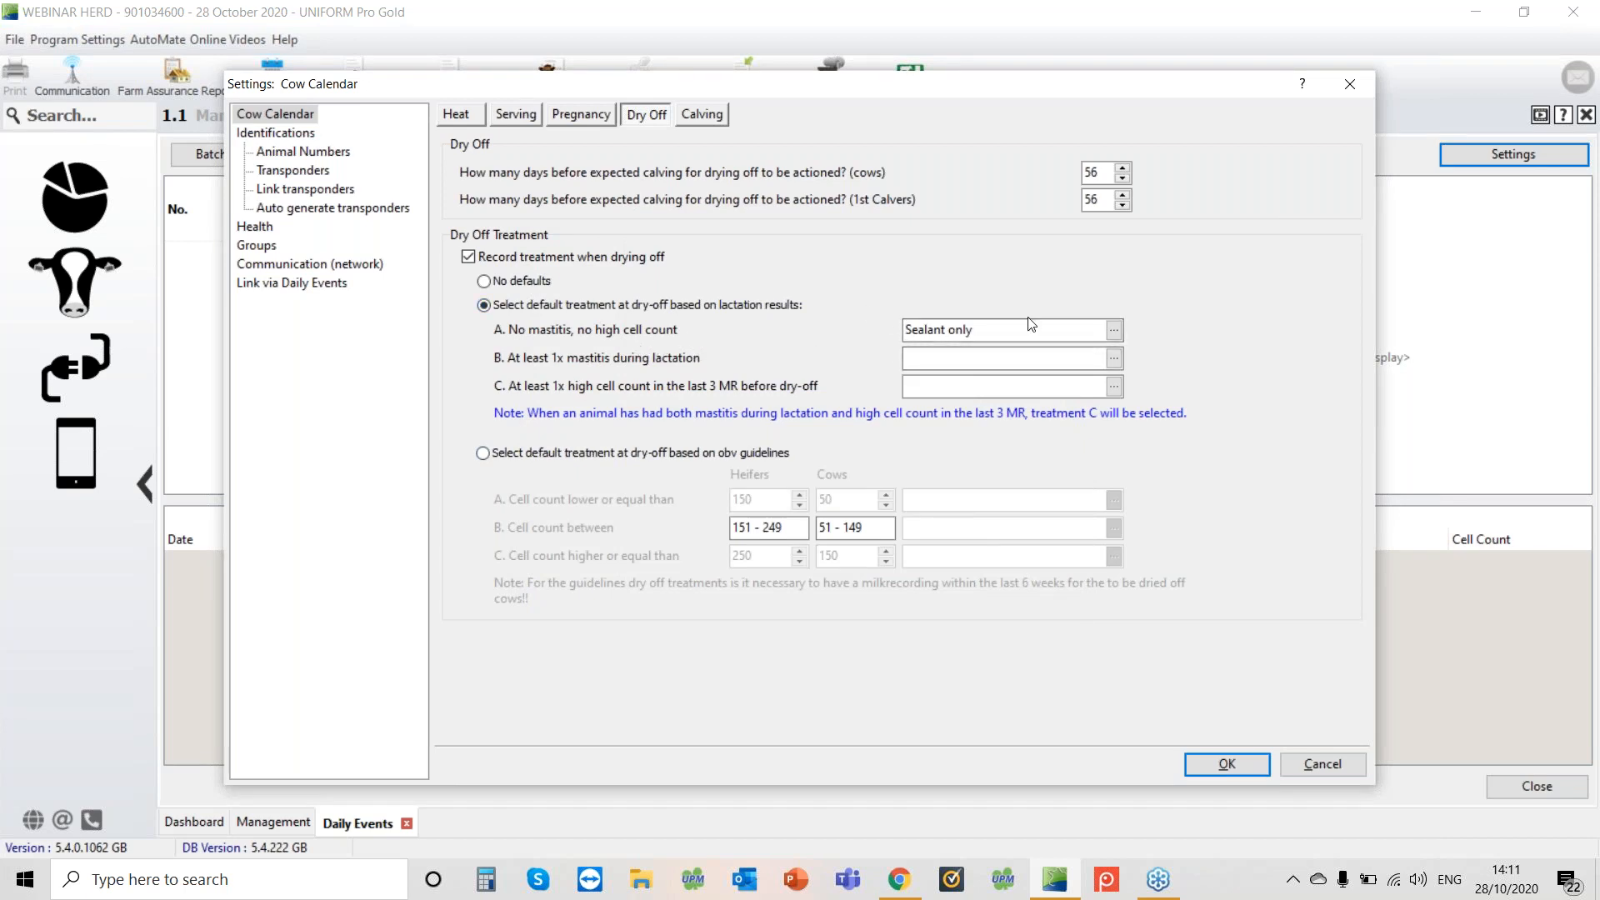
left_click(1114, 359)
type("d")
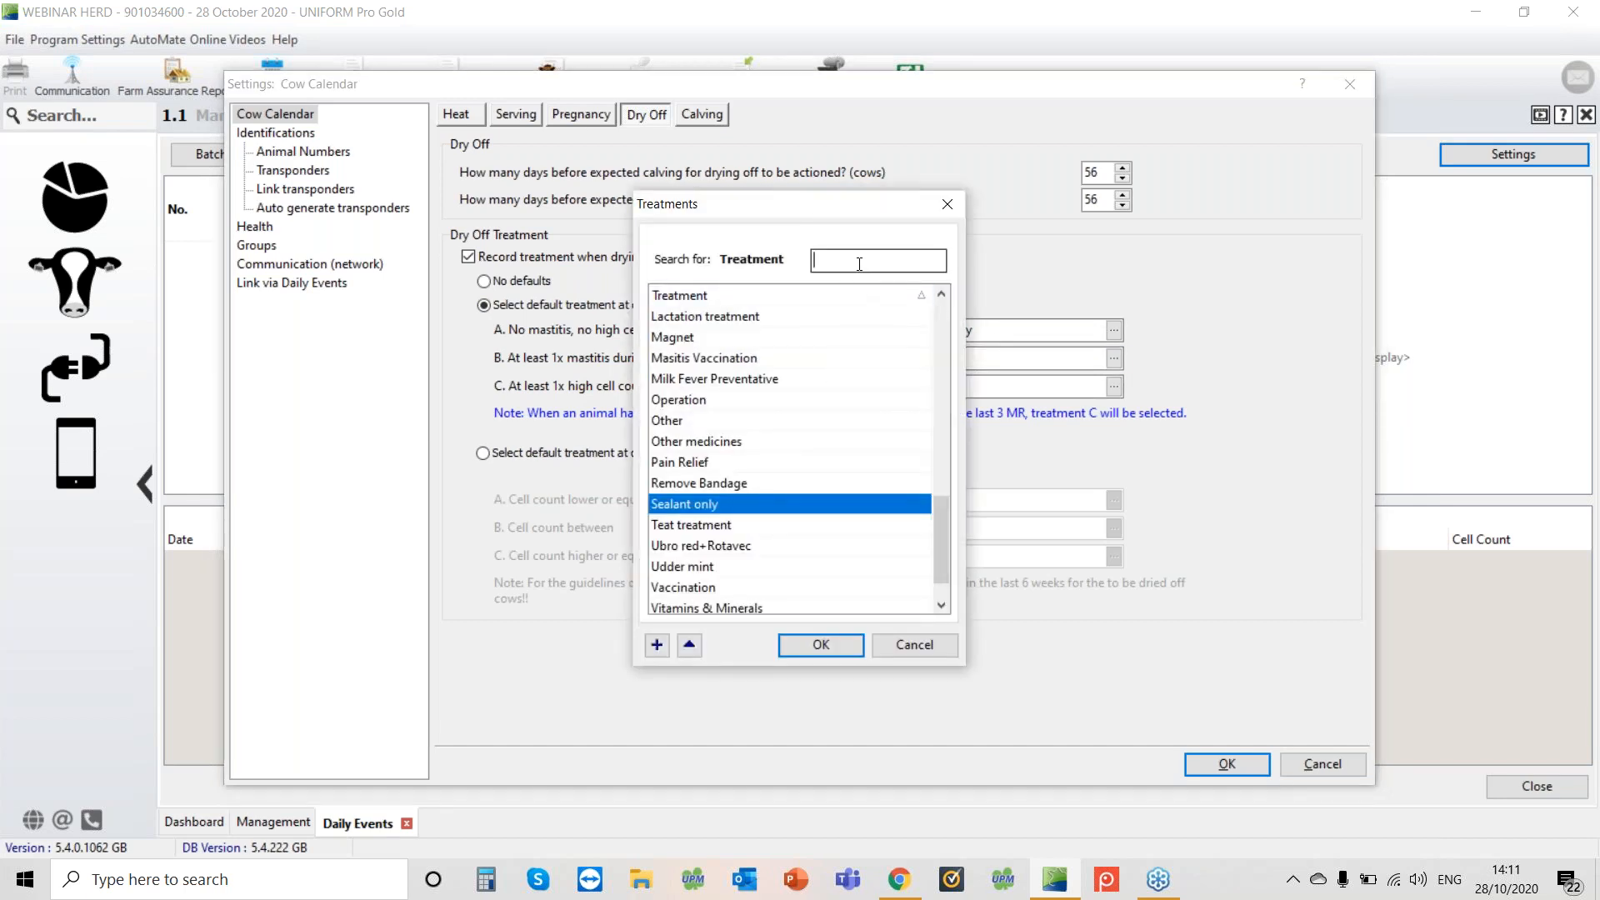
type("ry")
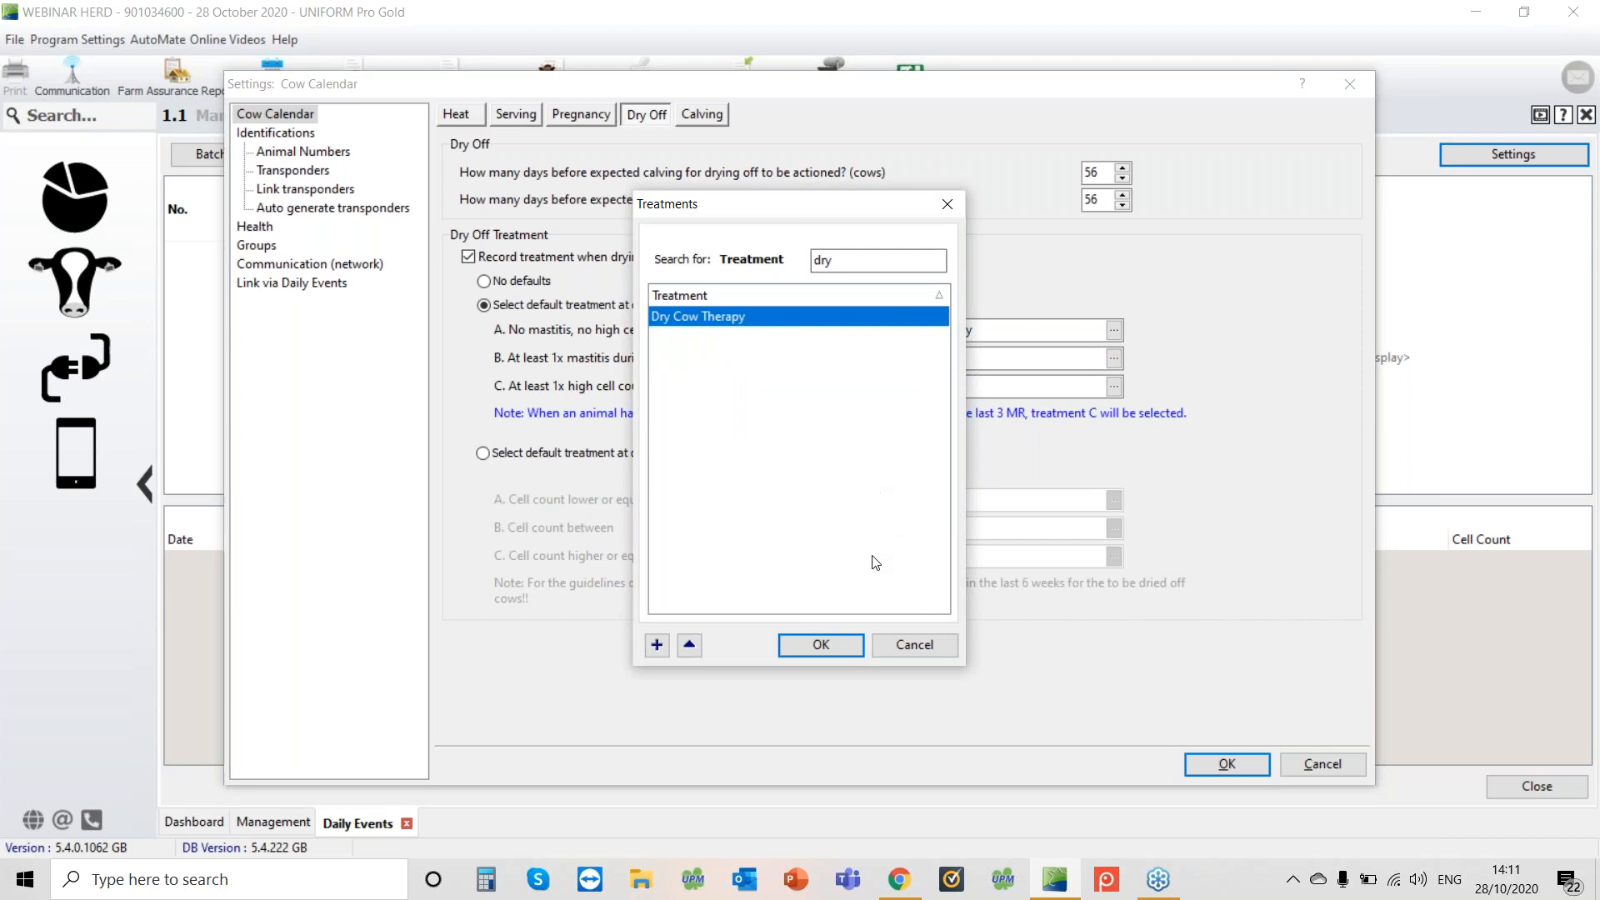
left_click(821, 644)
left_click(1116, 387)
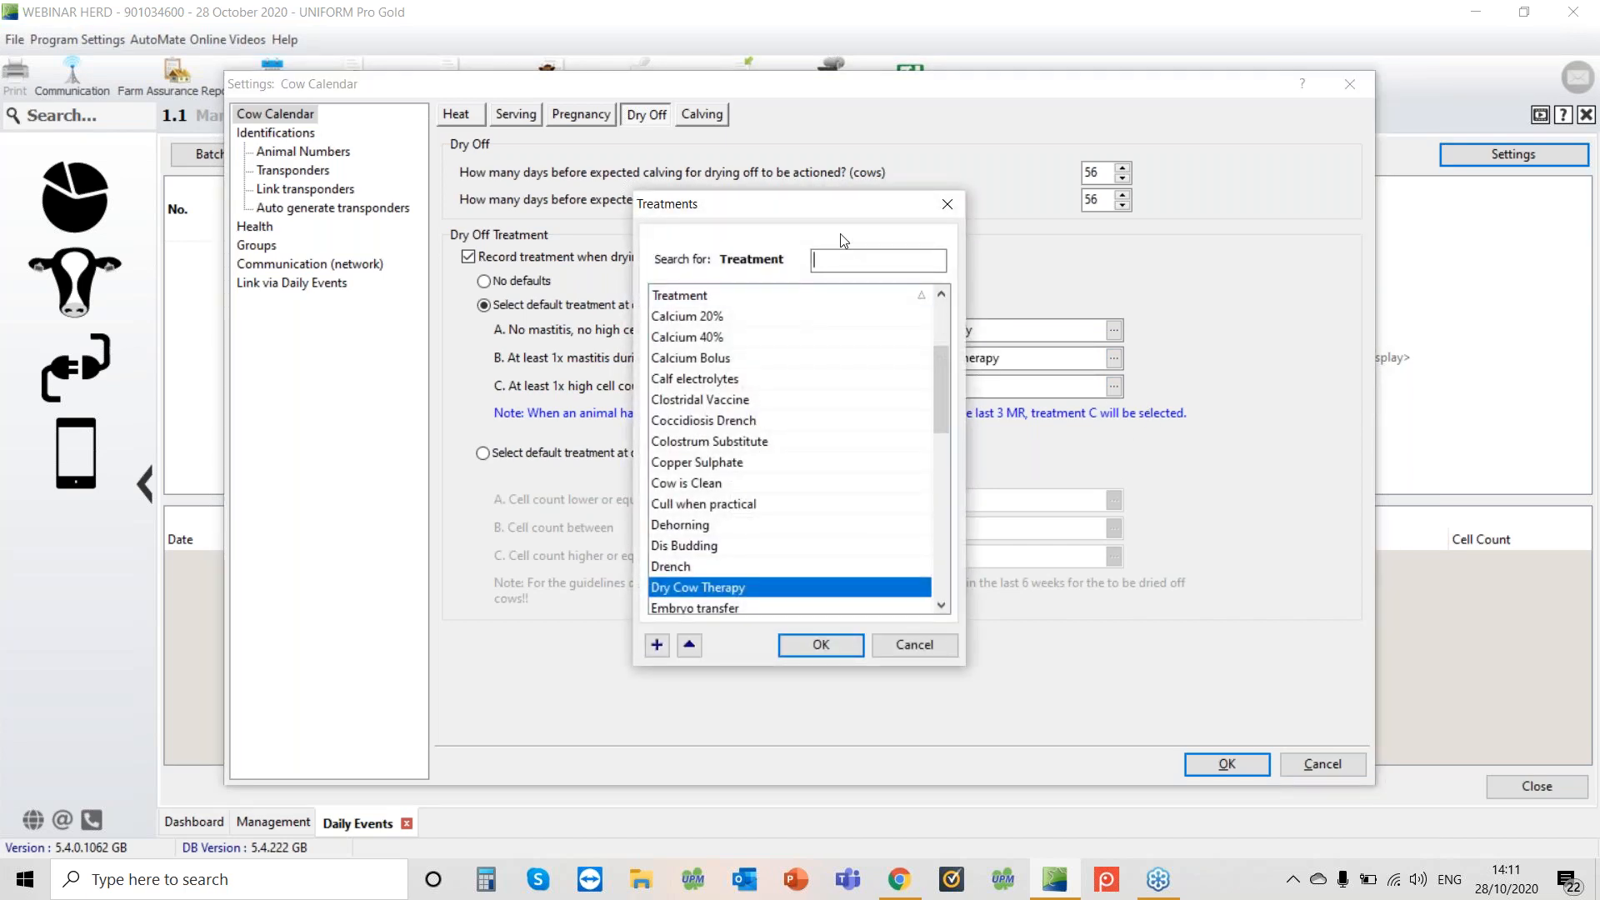
type("dry")
left_click(799, 651)
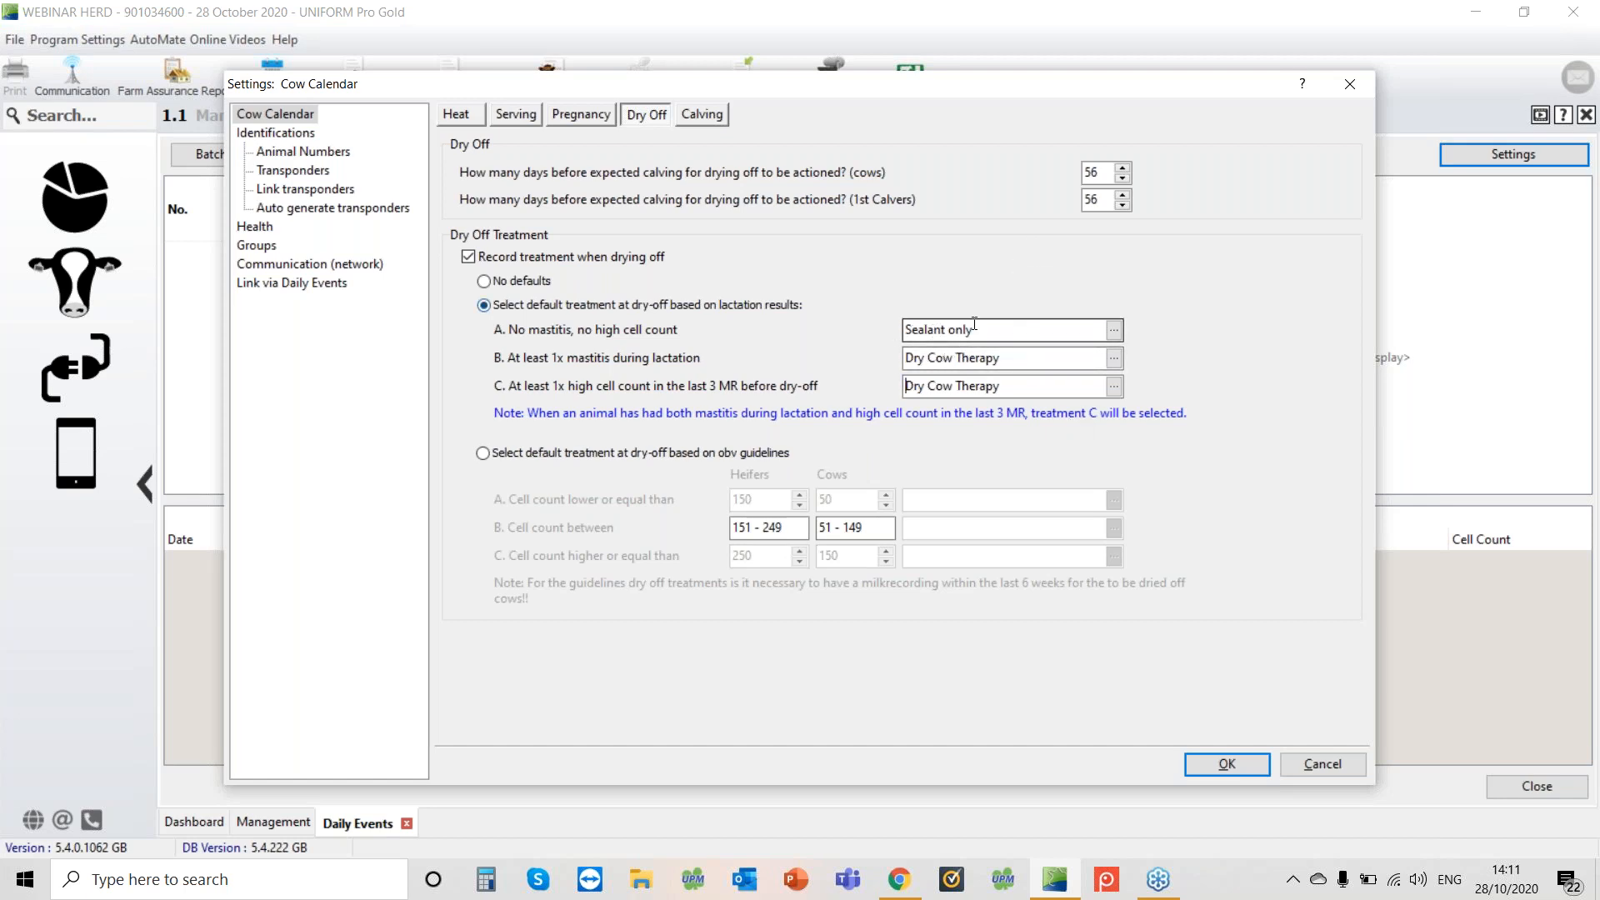
Review the Calving settings' gestation period and save the cow calendar settings
left_click(1109, 337)
left_click(696, 117)
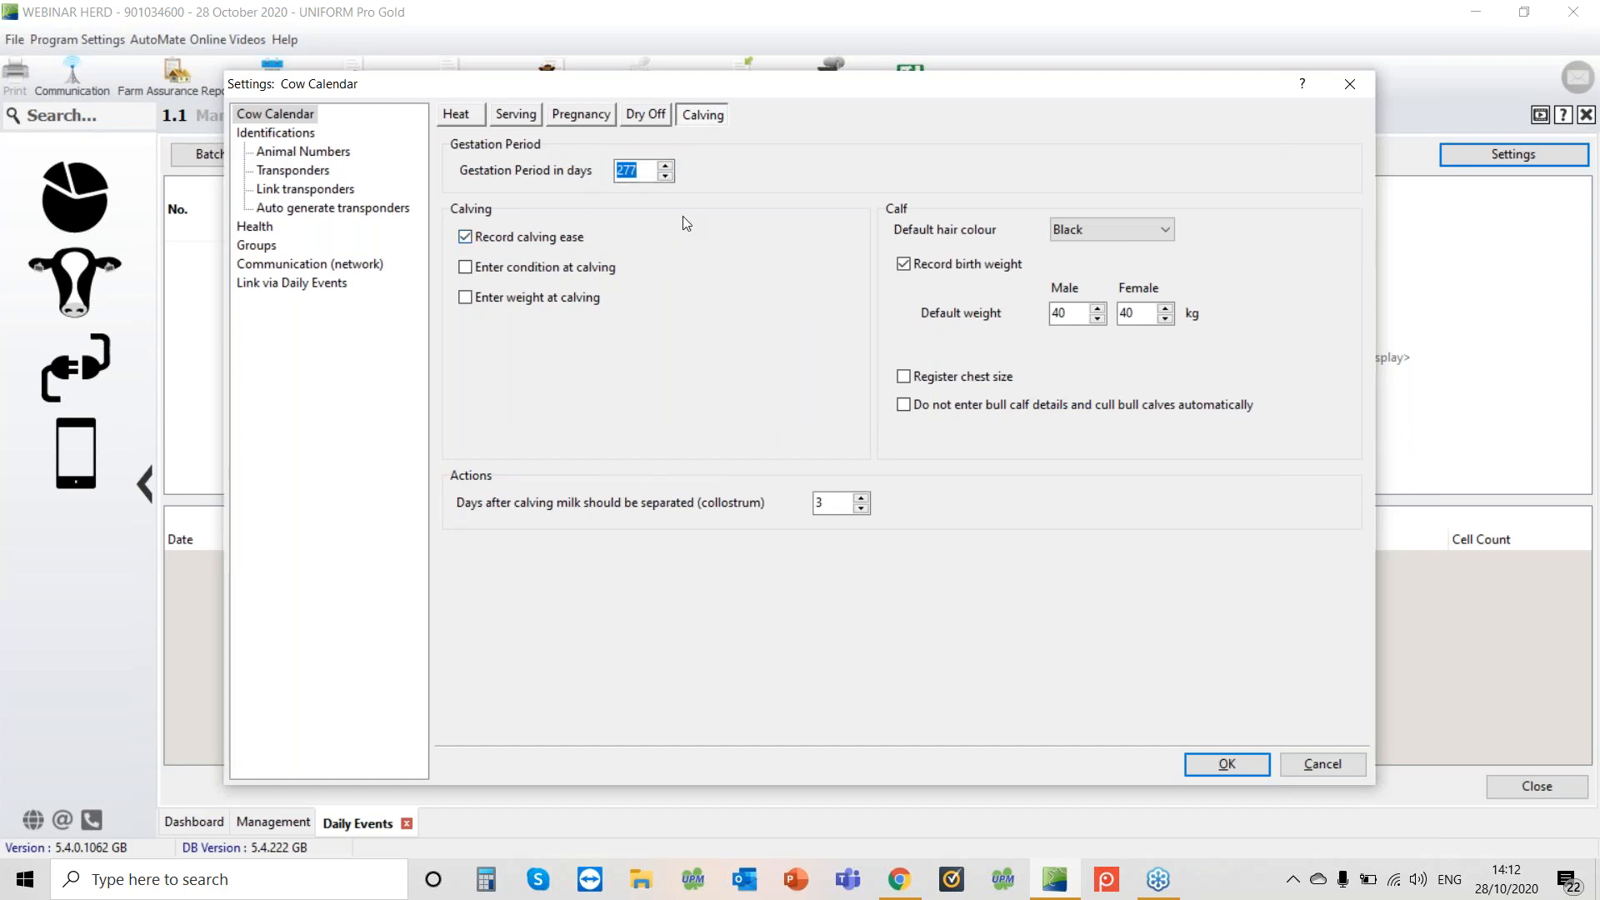
left_click(651, 166)
key("Tab")
left_click(1242, 765)
left_click(1243, 768)
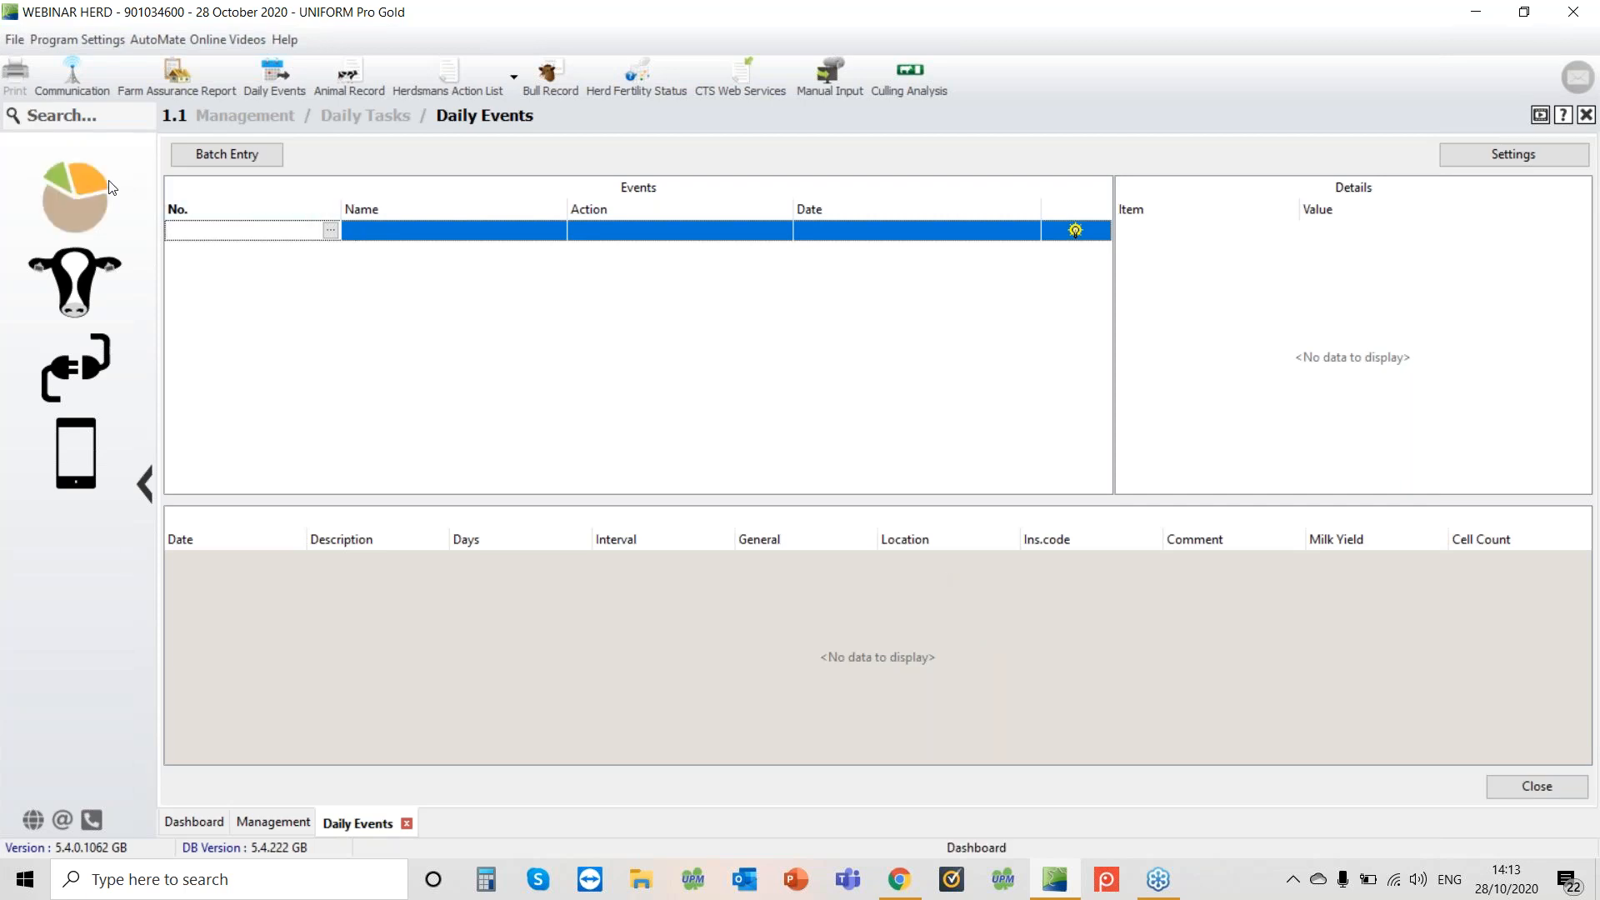
Open the Health Condition List from Daily Tasks and browse the conditions
left_click(87, 188)
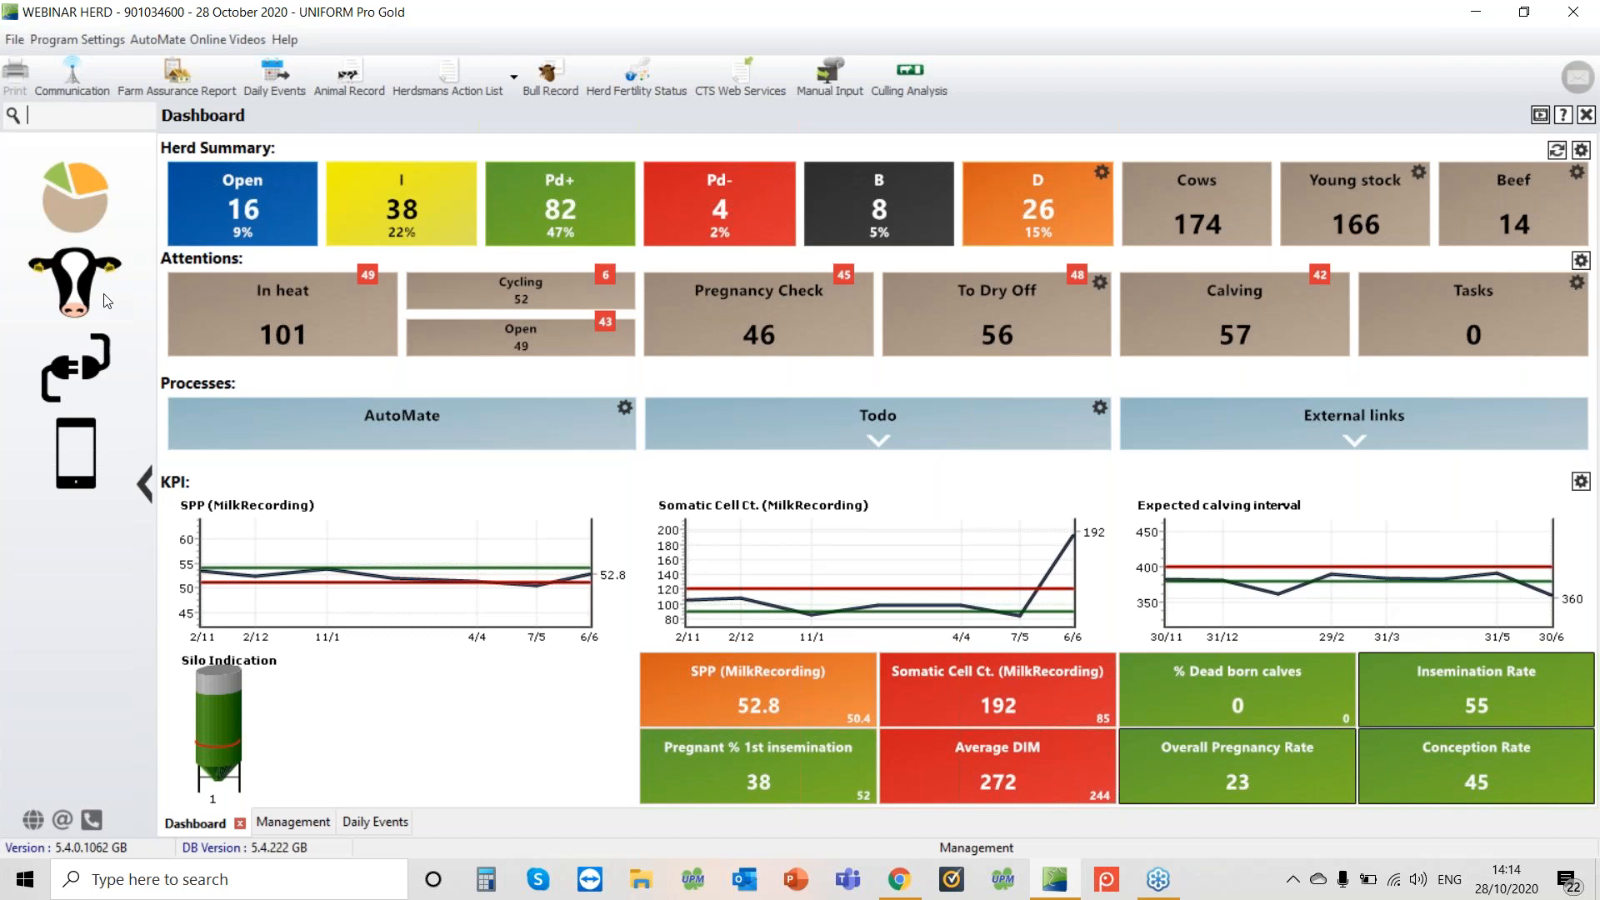
left_click(80, 288)
left_click(258, 229)
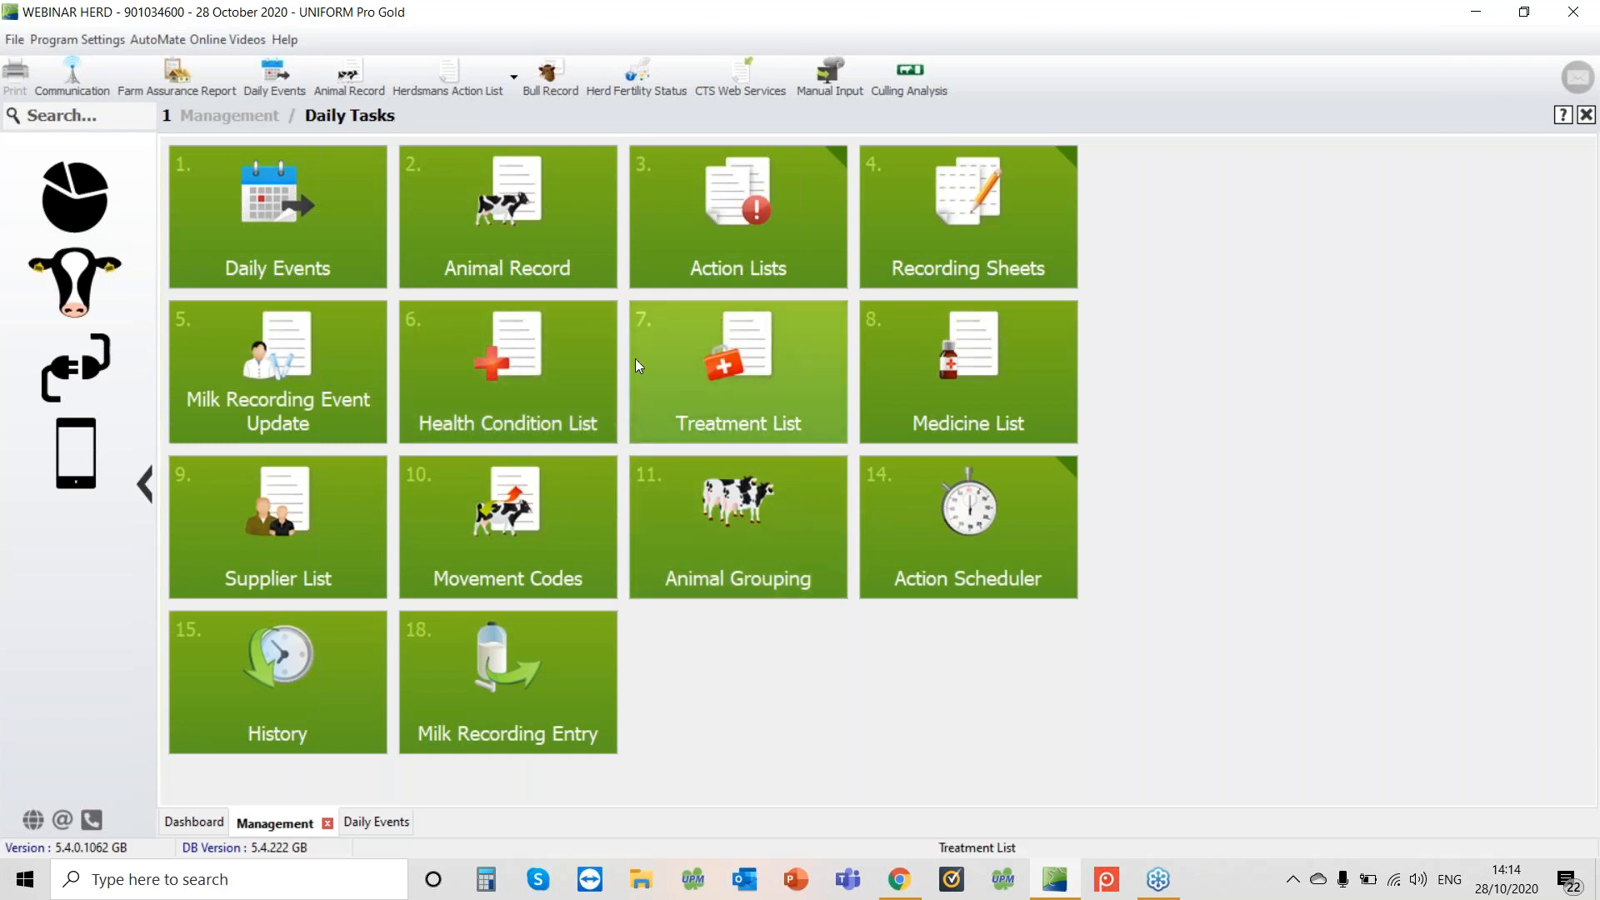
left_click(562, 370)
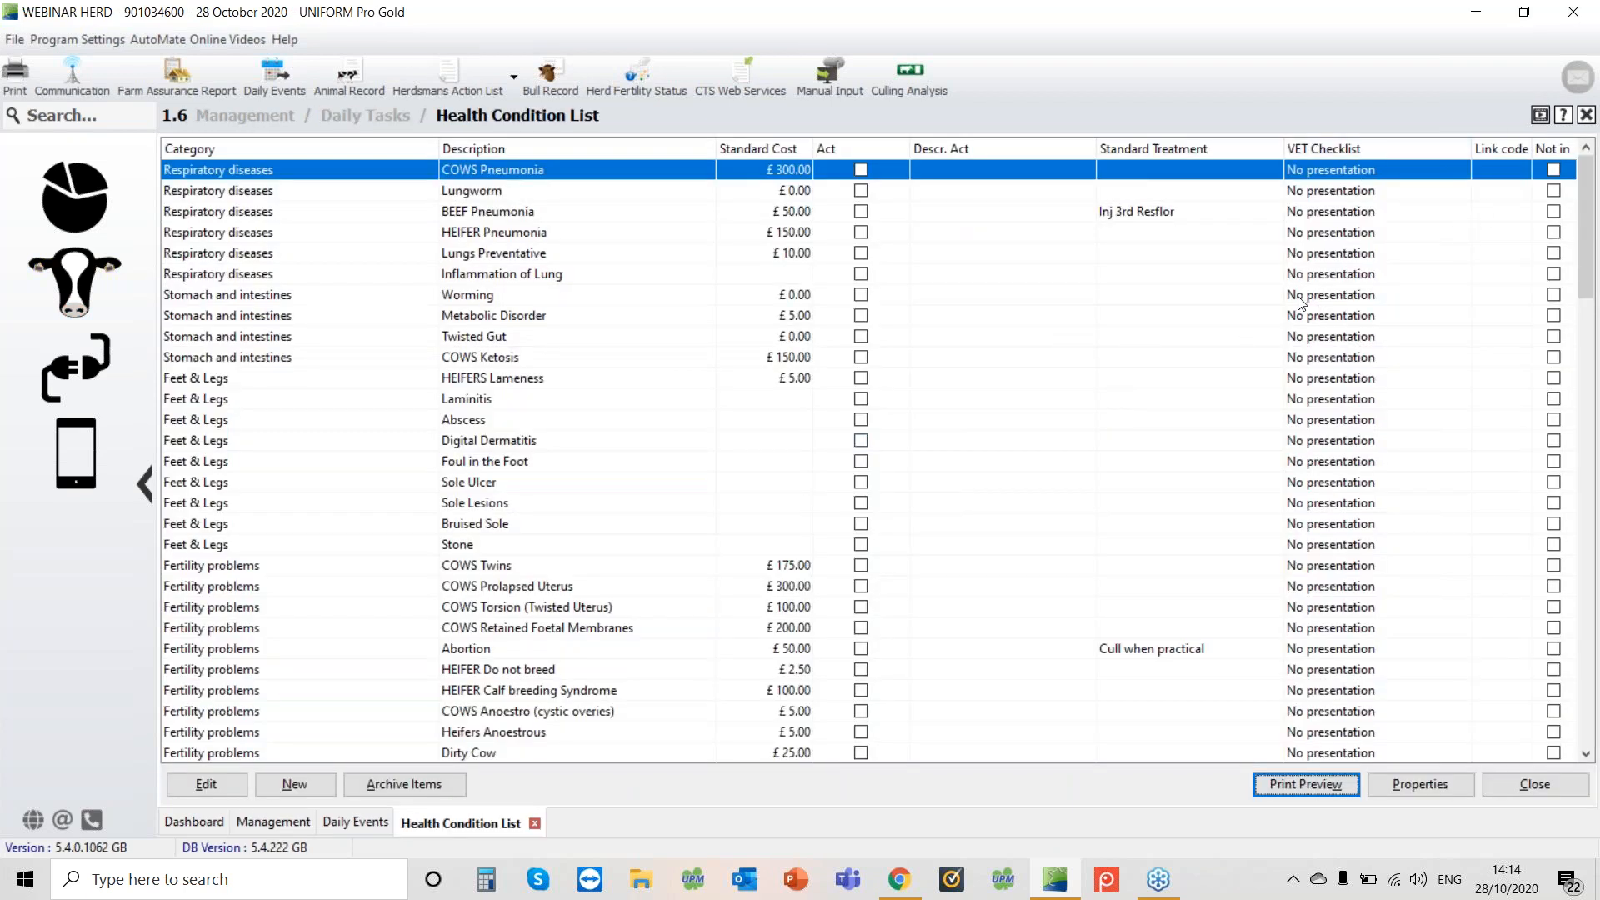
left_click(1062, 399)
scroll(1064, 399, "down", 5)
scroll(1063, 399, "down", 5)
scroll(1061, 397, "up", 5)
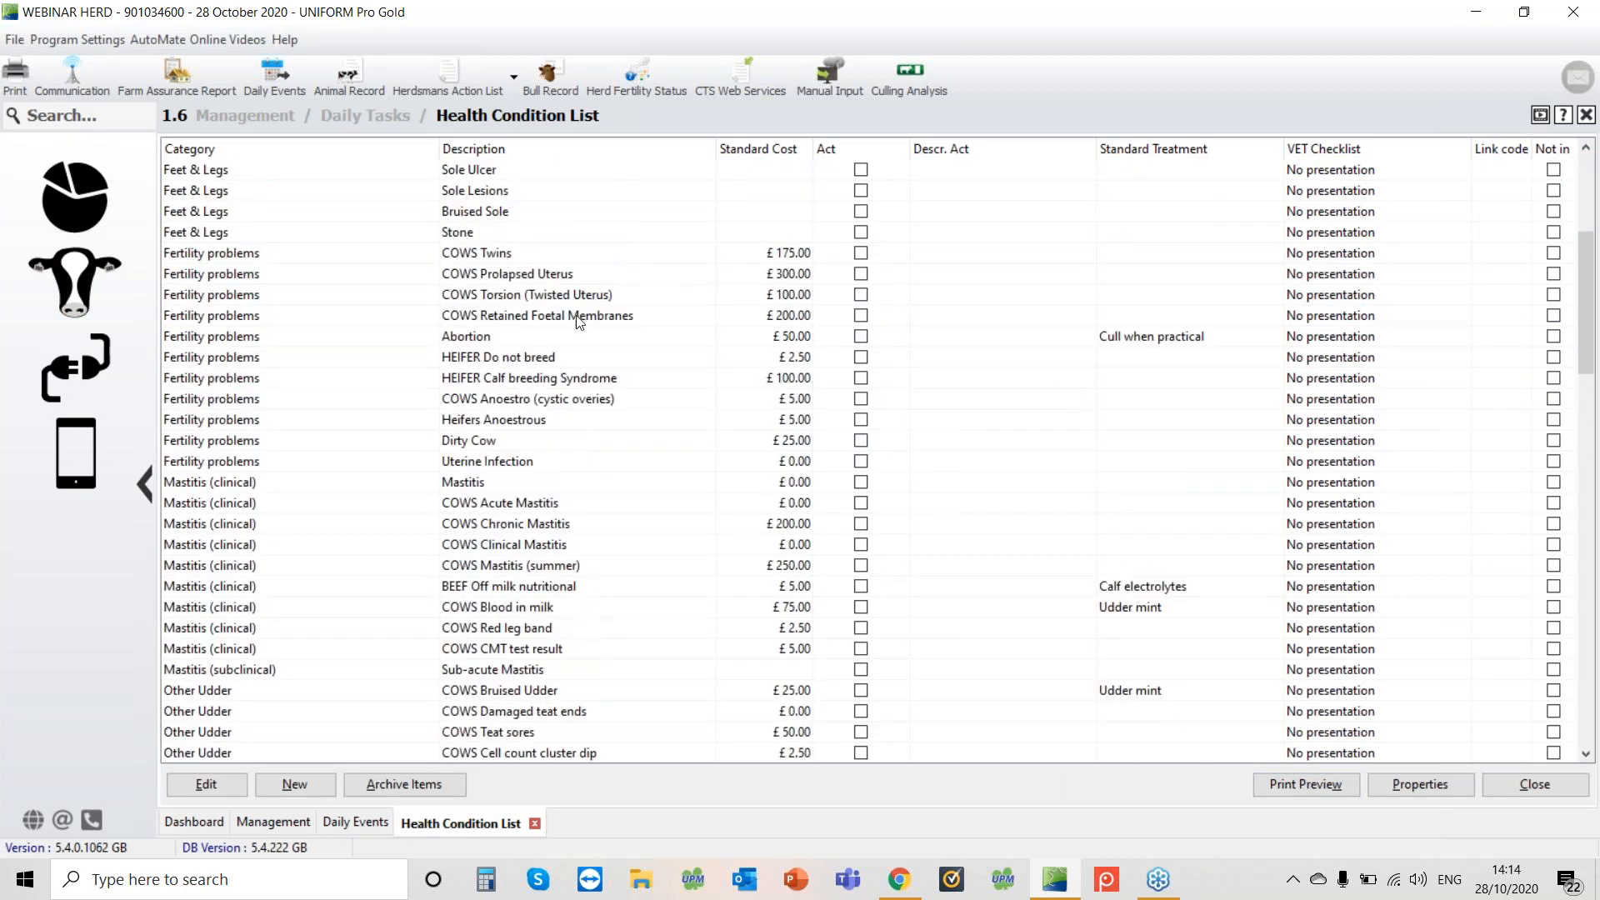
scroll(555, 359, "up", 1)
scroll(565, 444, "down", 2)
left_click(563, 475)
key("Down")
key("Down")
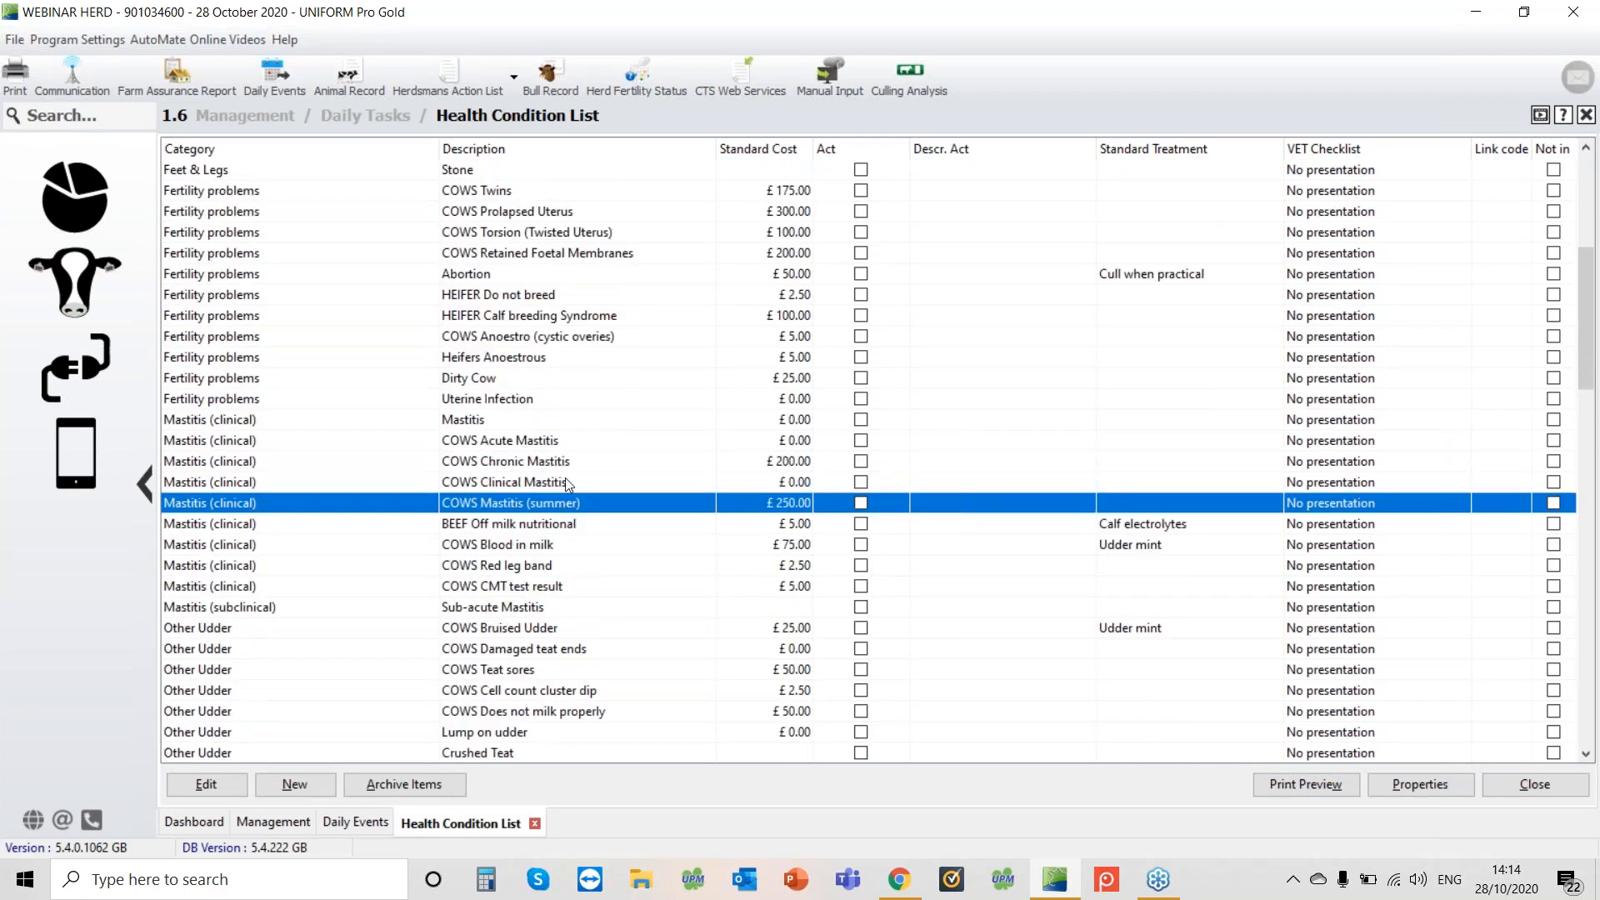
left_click(549, 467)
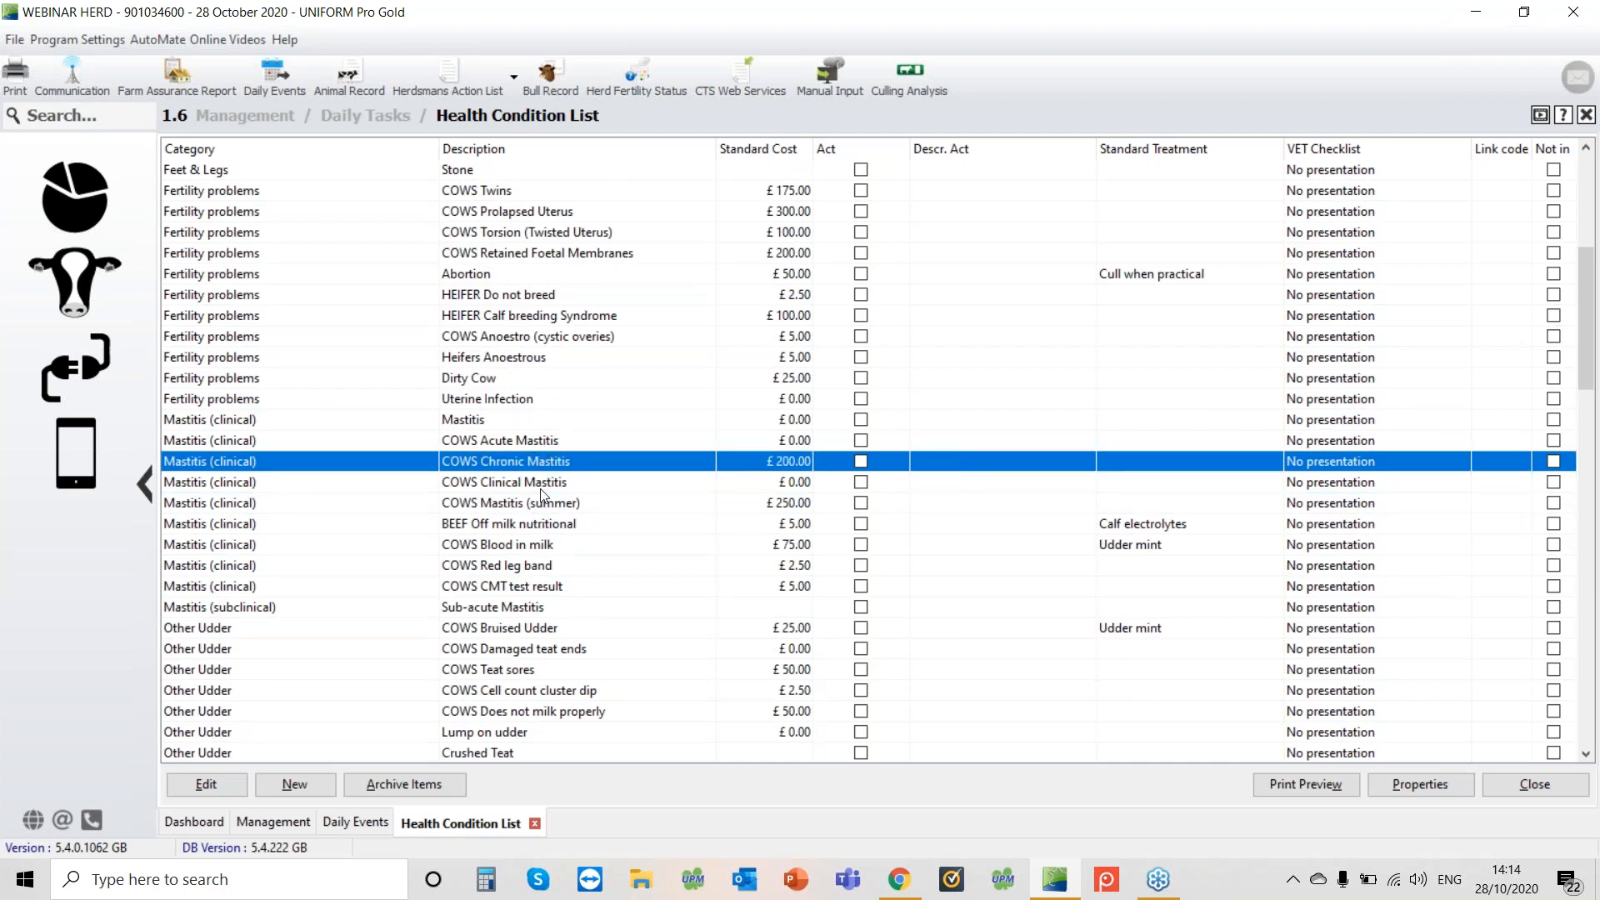
left_click(497, 427)
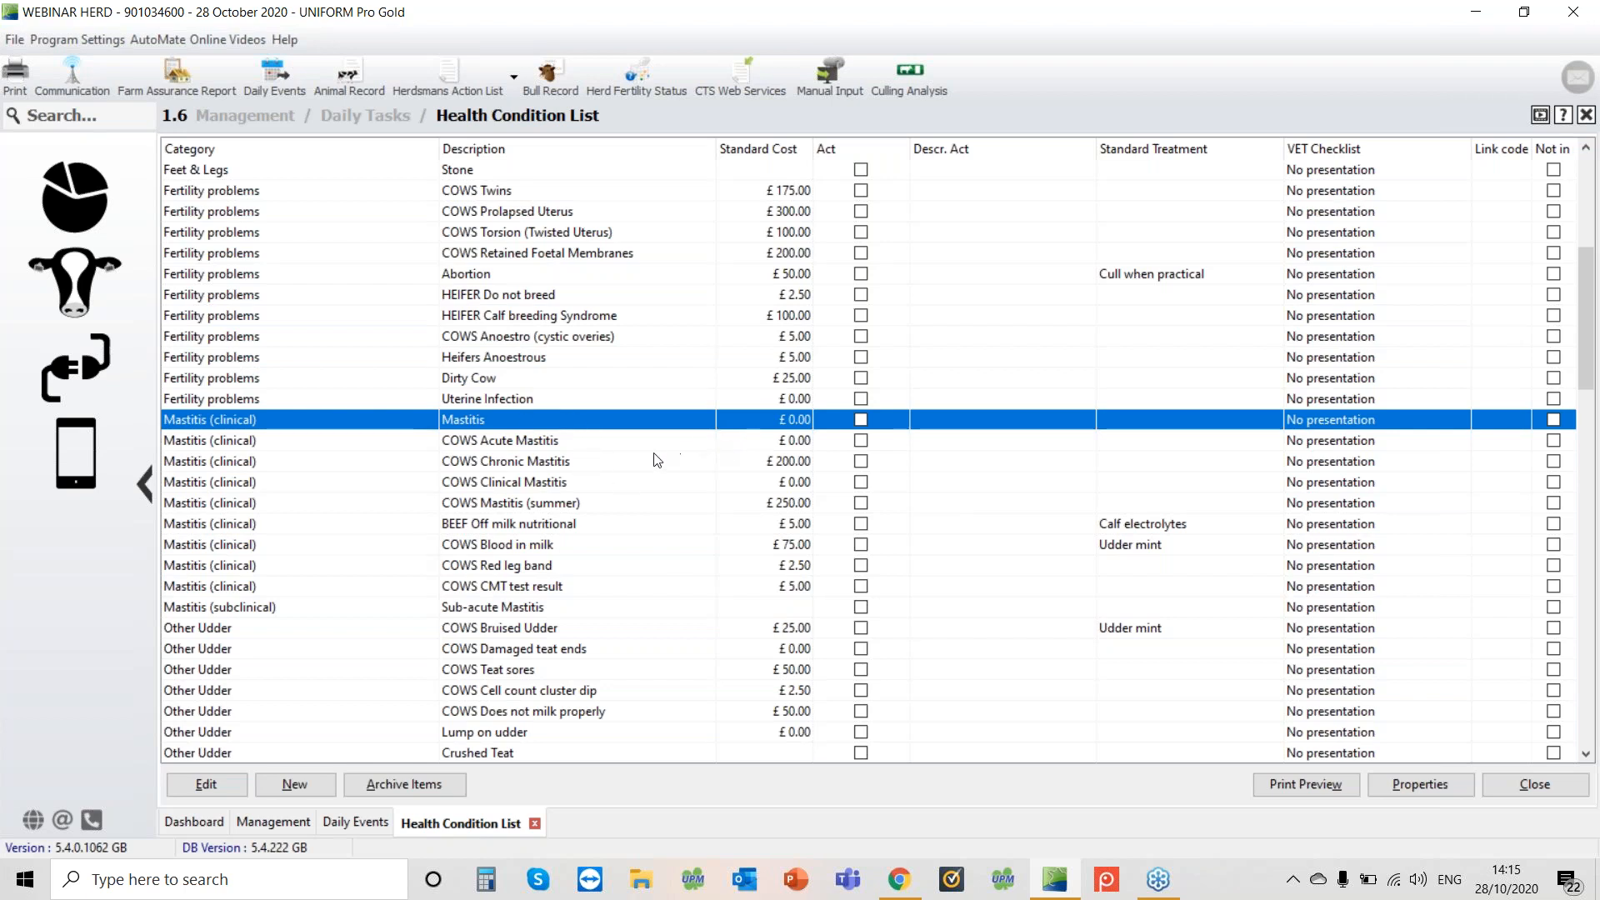
Archive health conditions unused for a year, then put HEIFER Pneumonia back in use by clearing its Not in use option
left_click(415, 789)
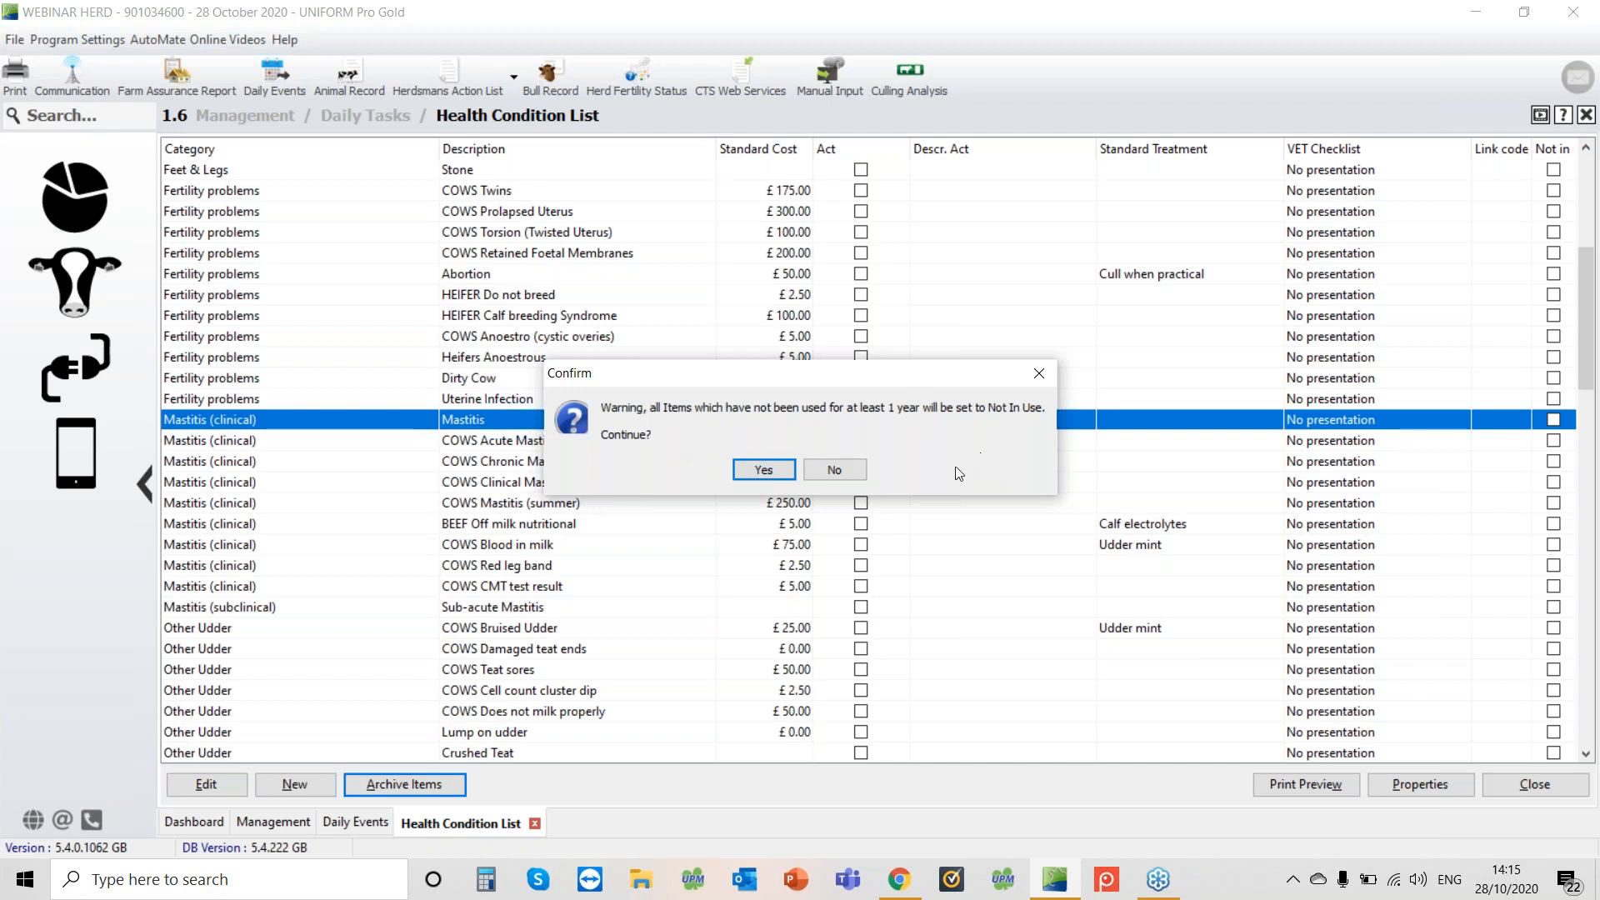
left_click(765, 470)
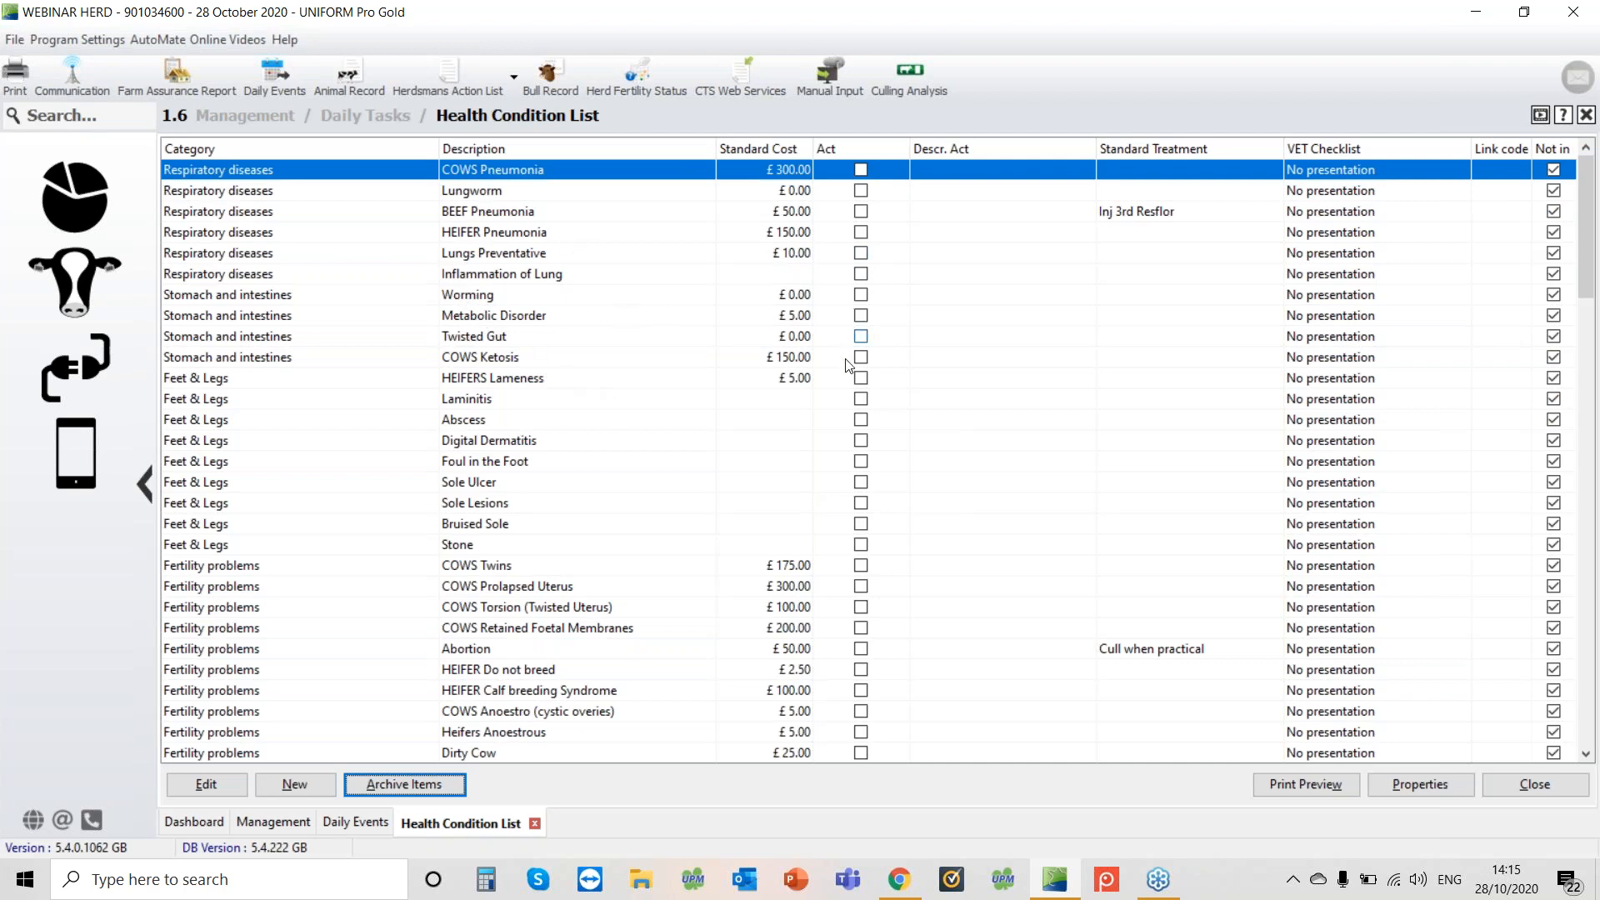
double_click(490, 241)
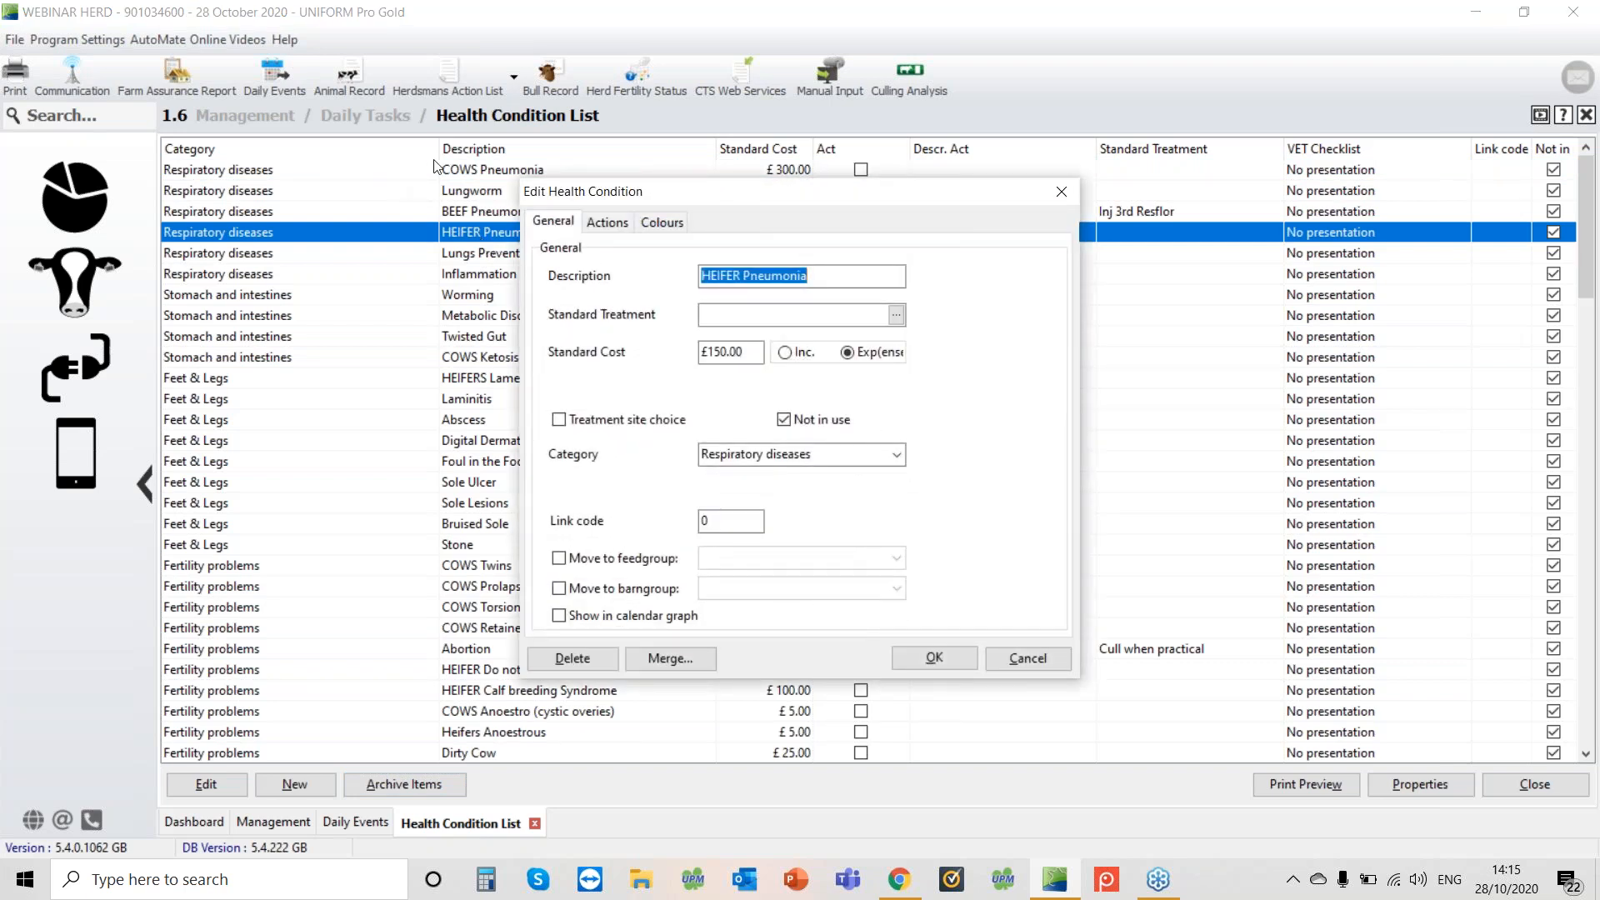
left_click(787, 421)
left_click(787, 421)
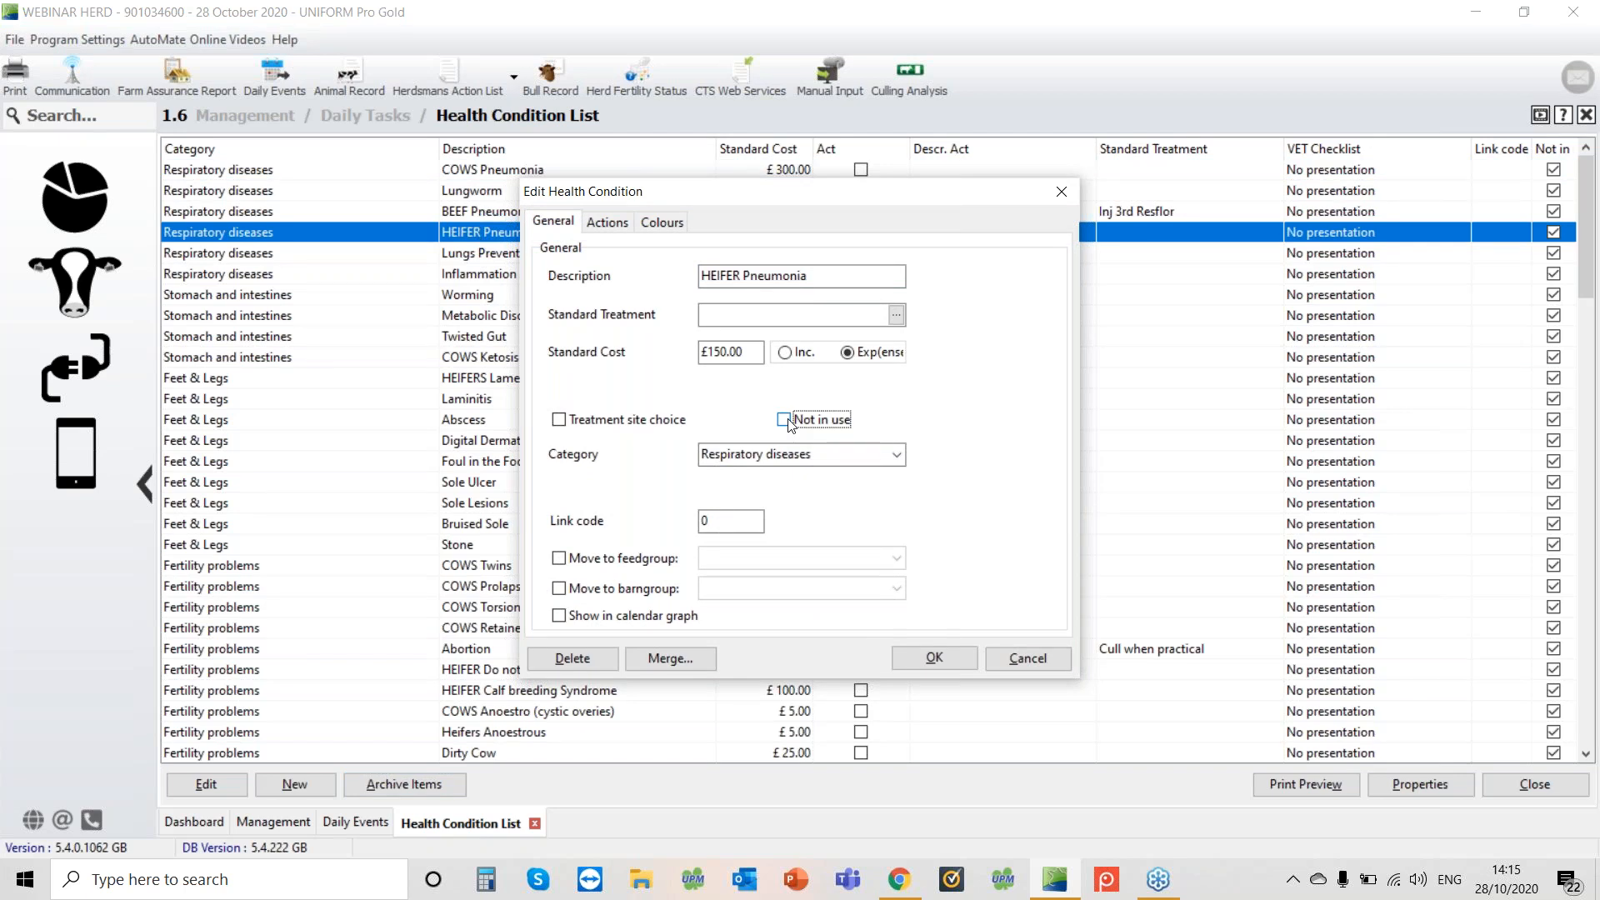
left_click(911, 667)
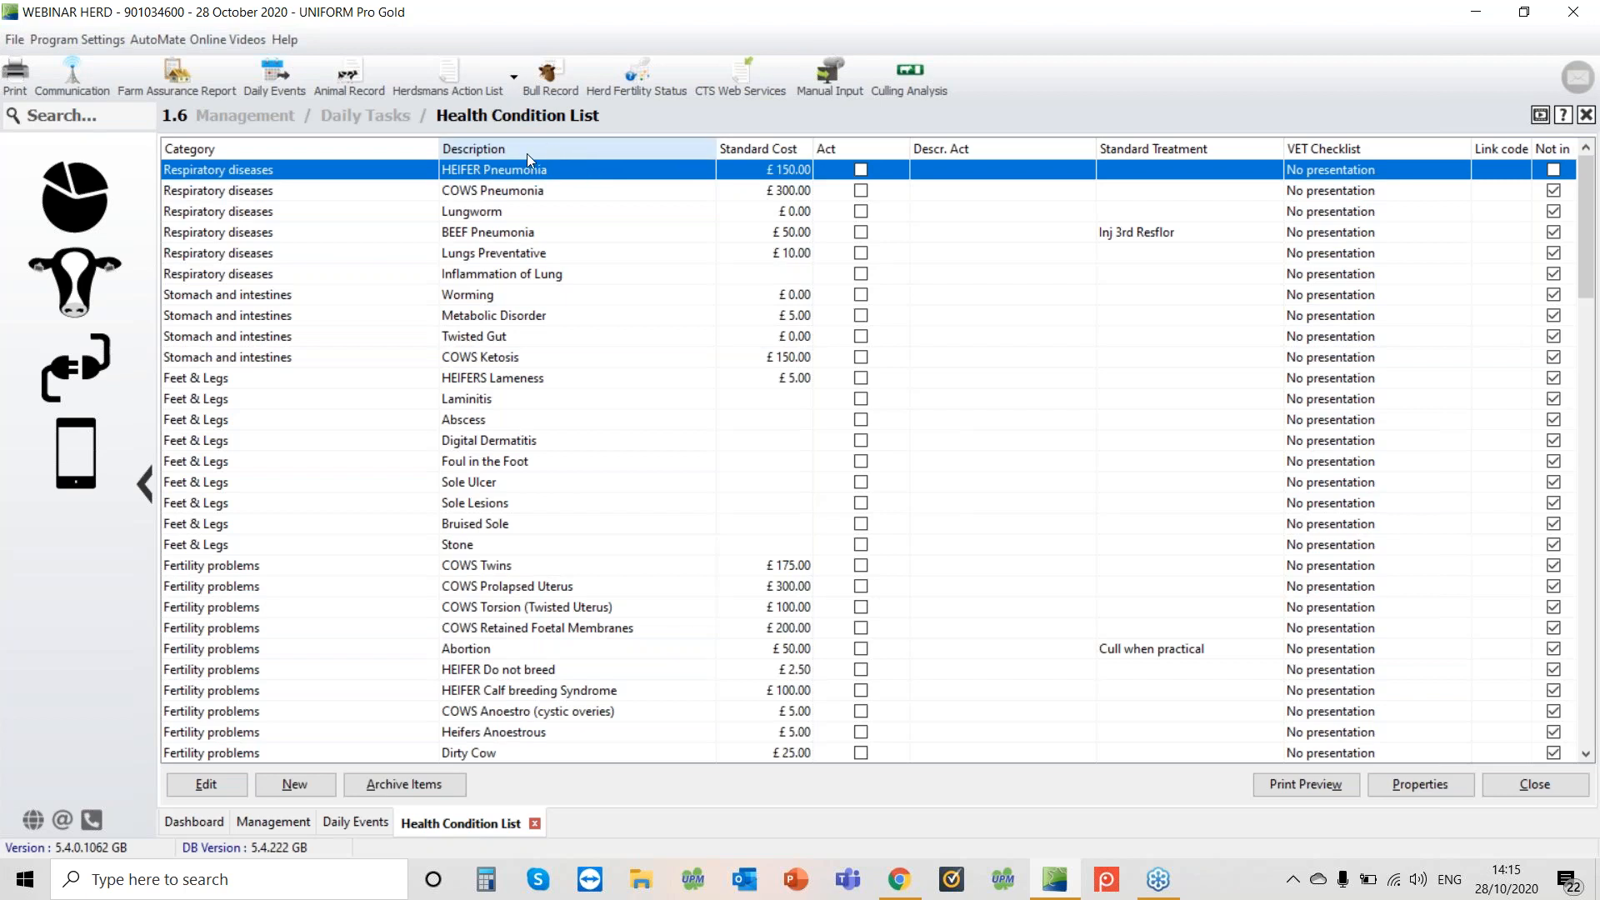
Open the bull record of WILTOR DREAMER ET from the Service Bulls bull listing
left_click(87, 173)
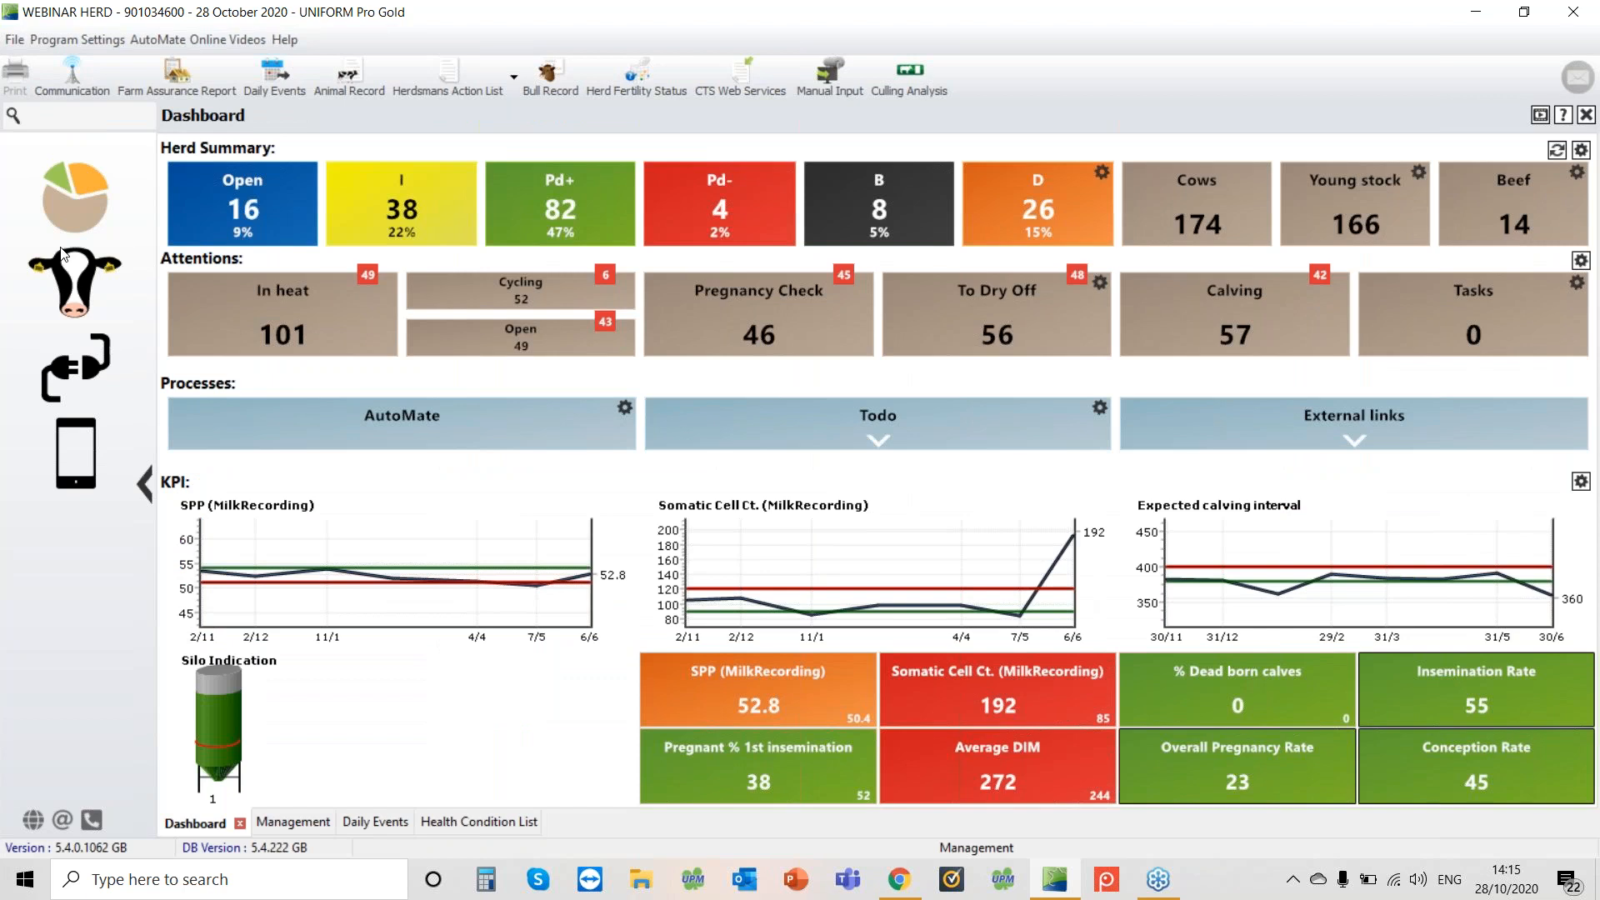
left_click(65, 290)
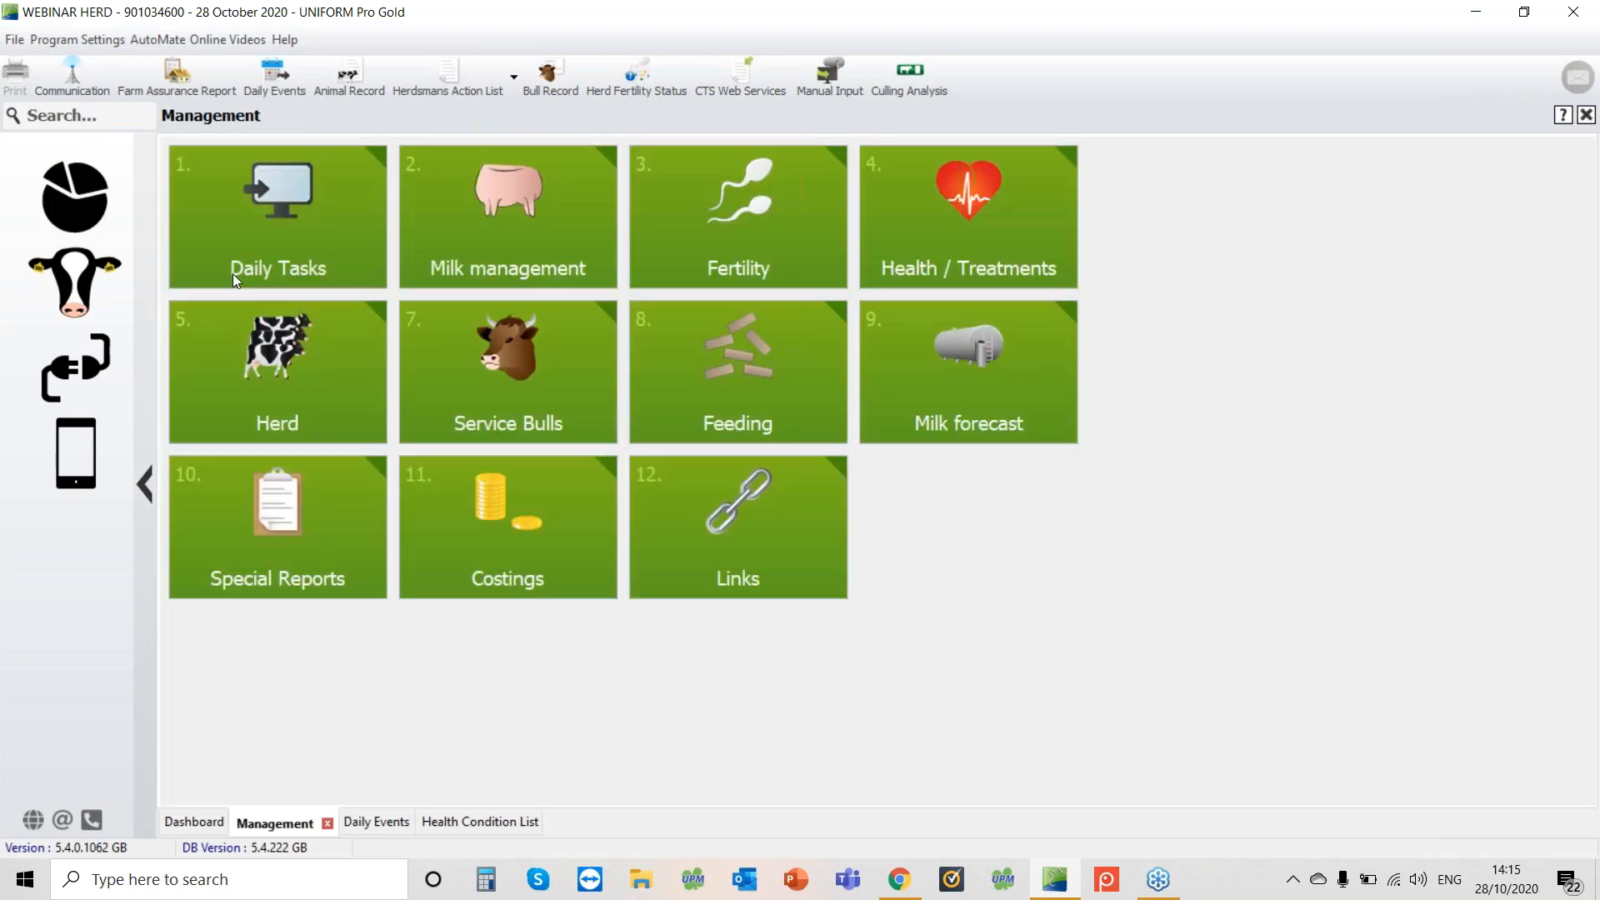
left_click(523, 398)
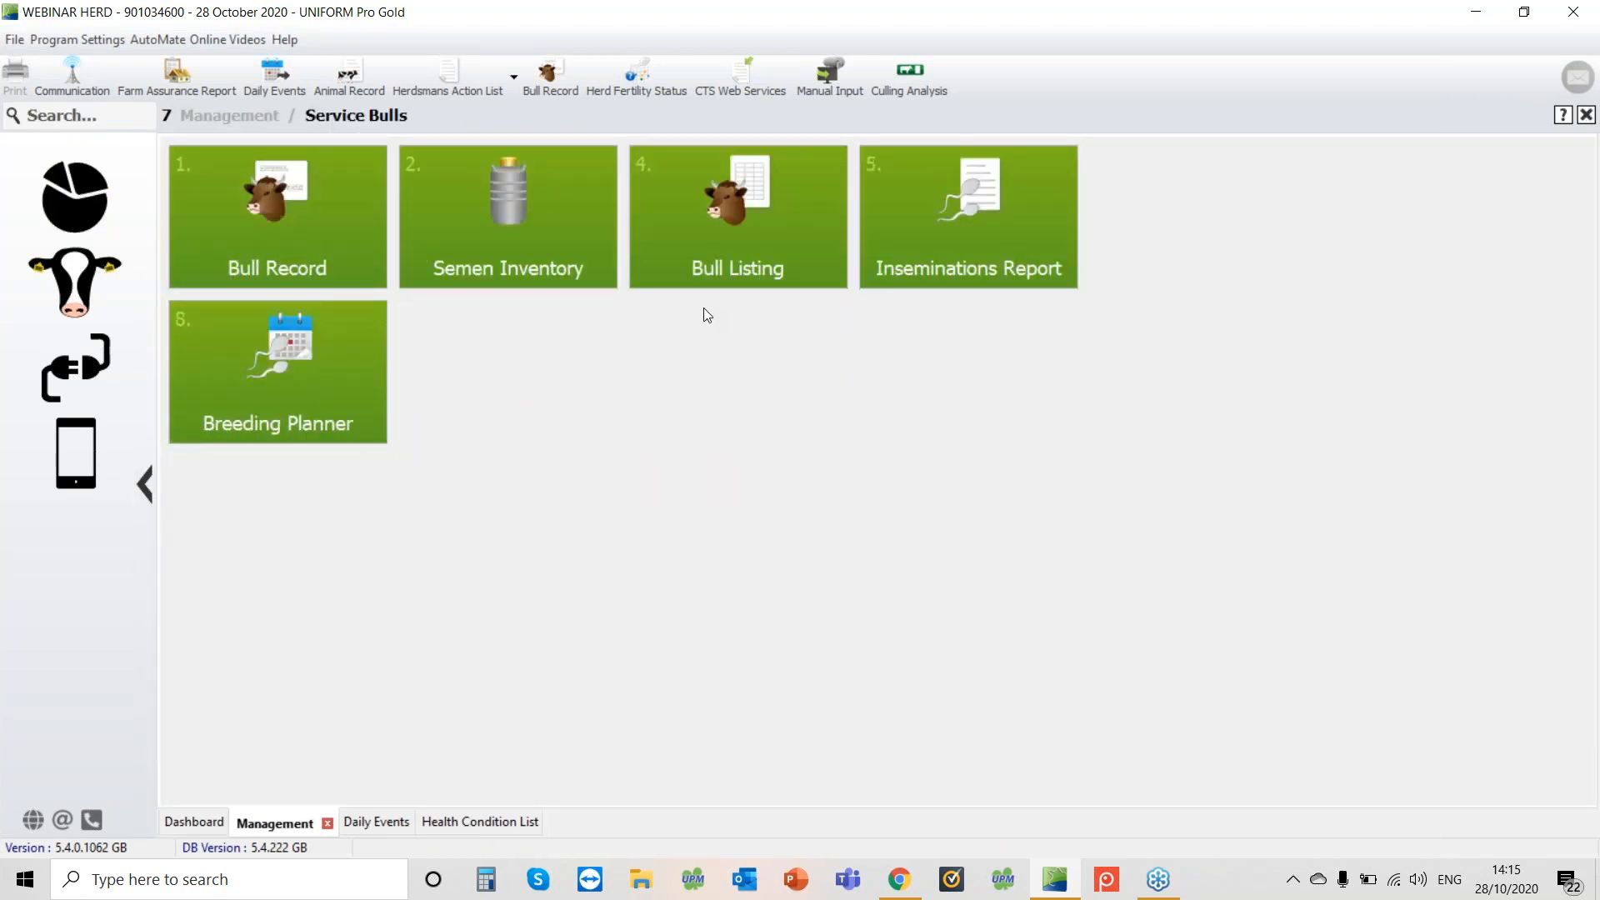
left_click(724, 243)
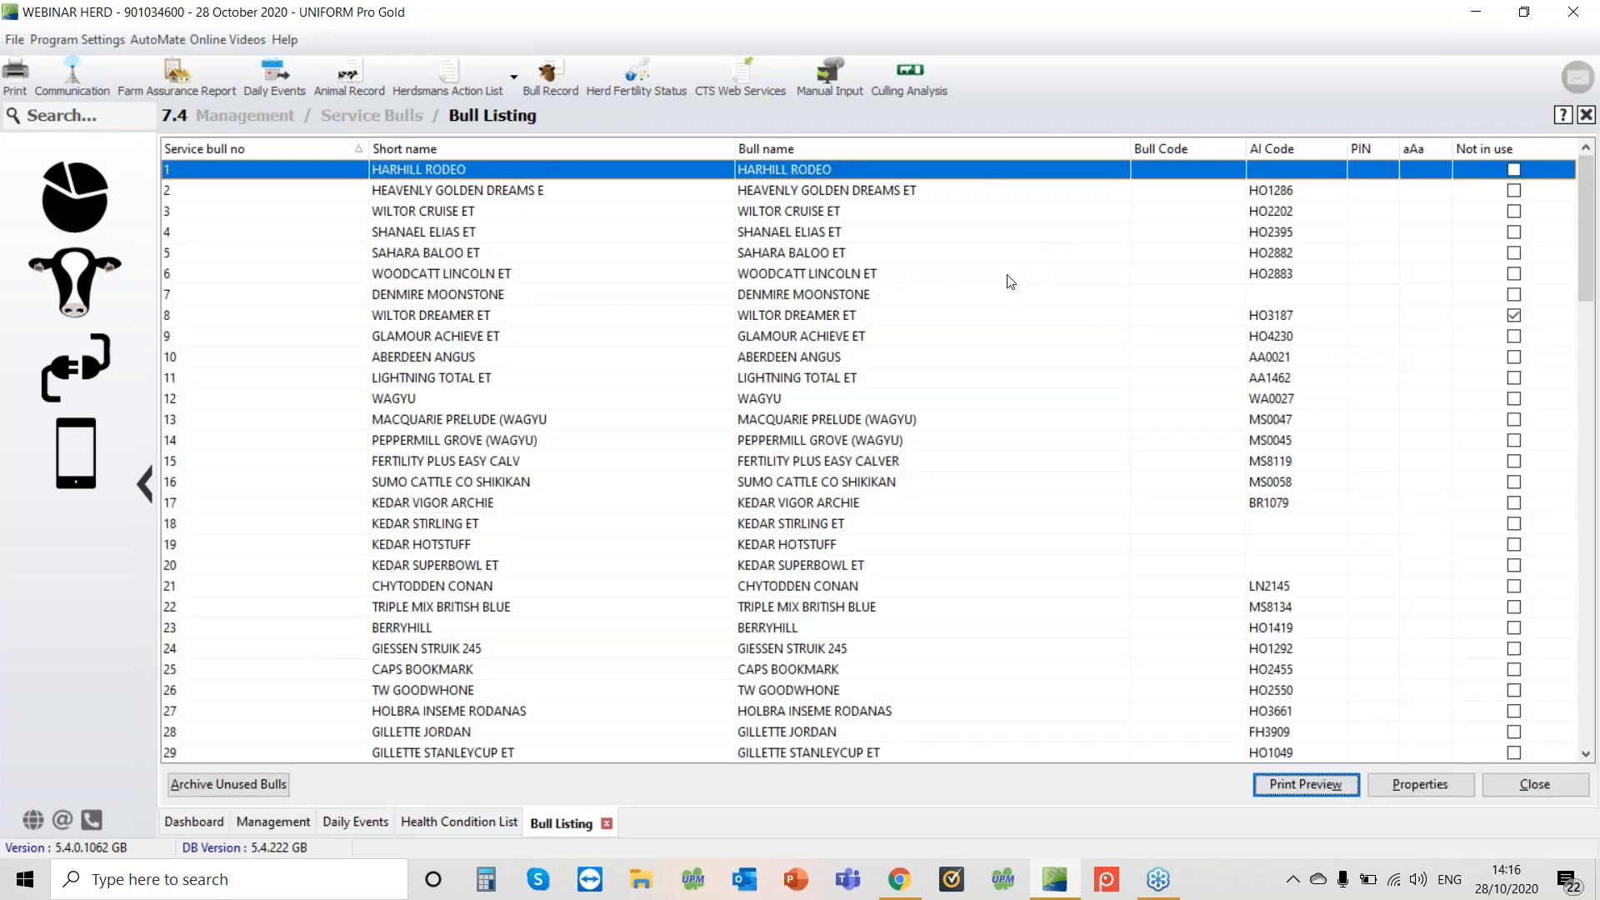
left_click(1006, 277)
scroll(1006, 285, "down", 1)
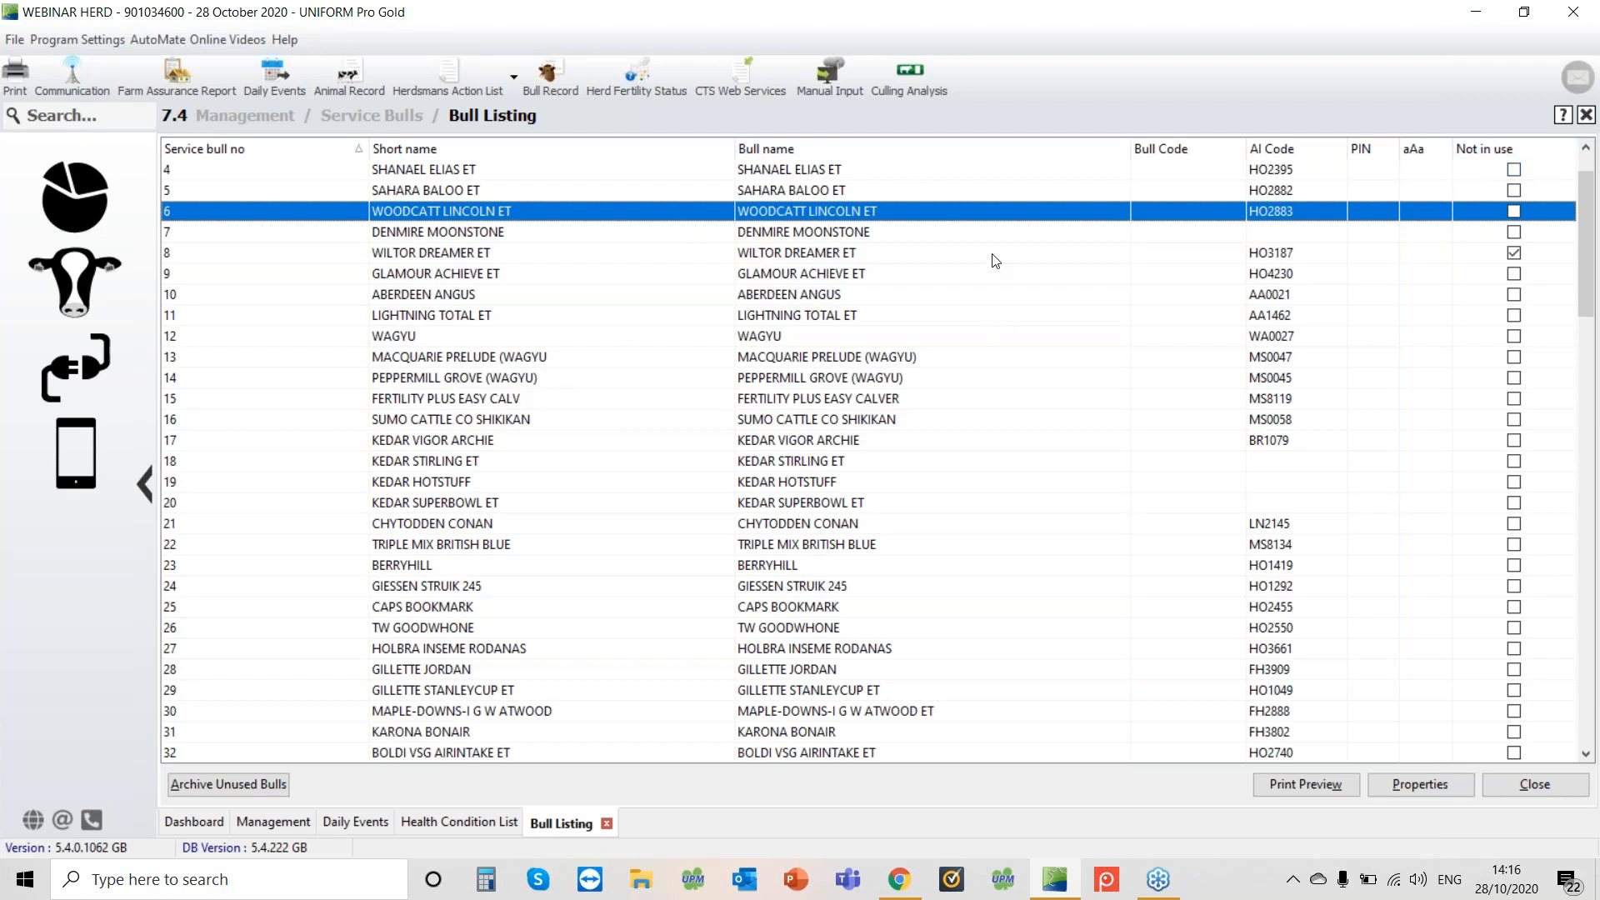
left_click(849, 255)
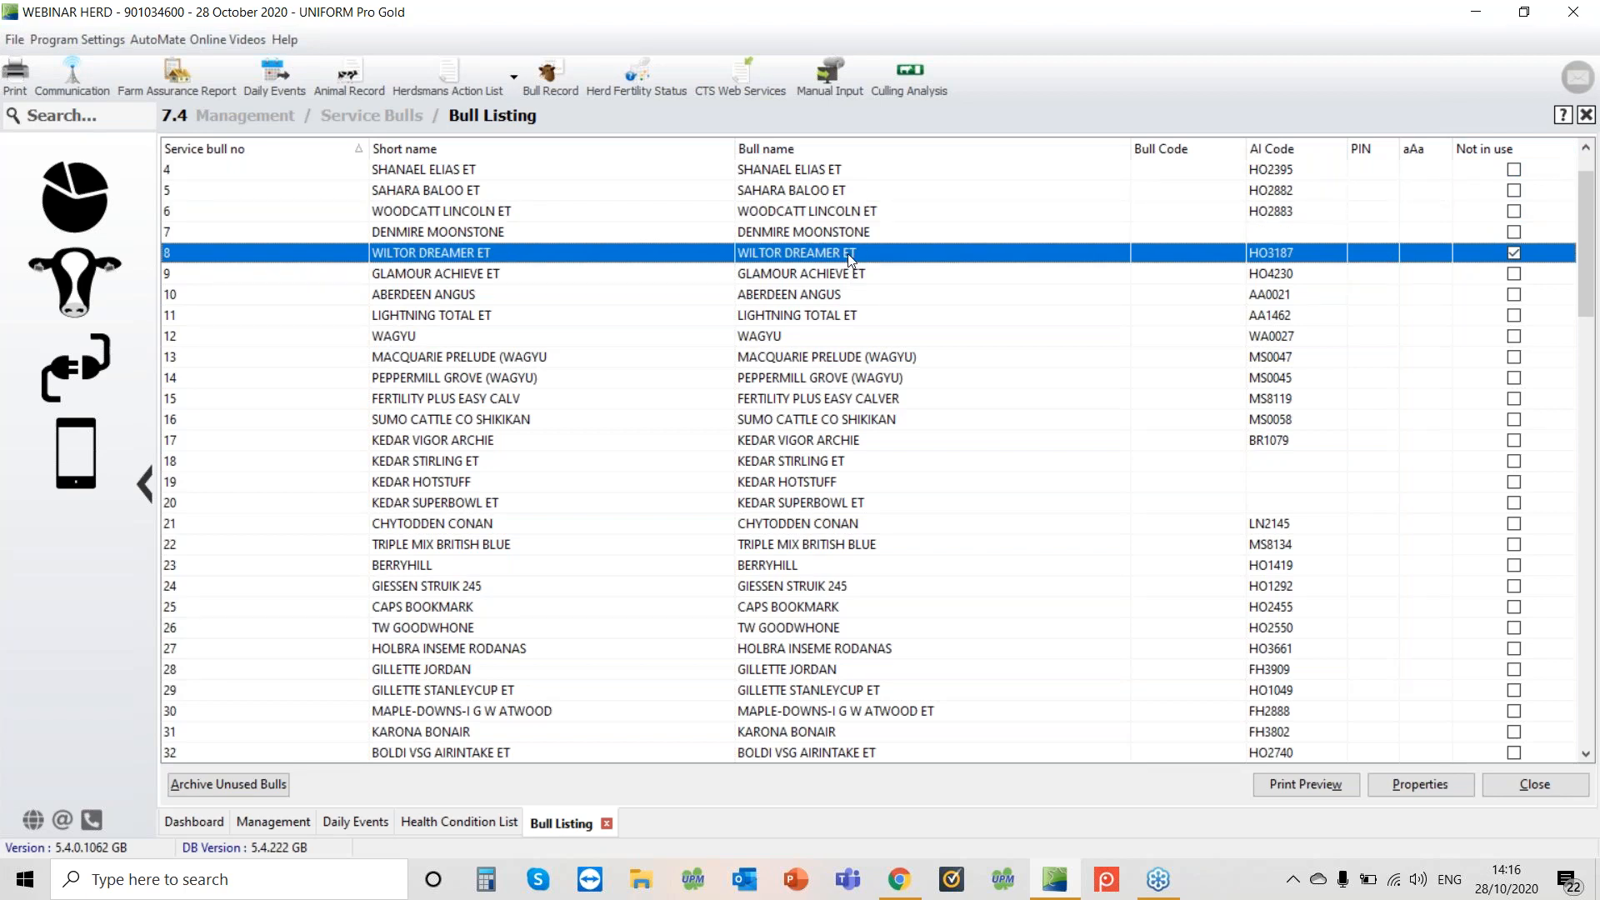
double_click(847, 254)
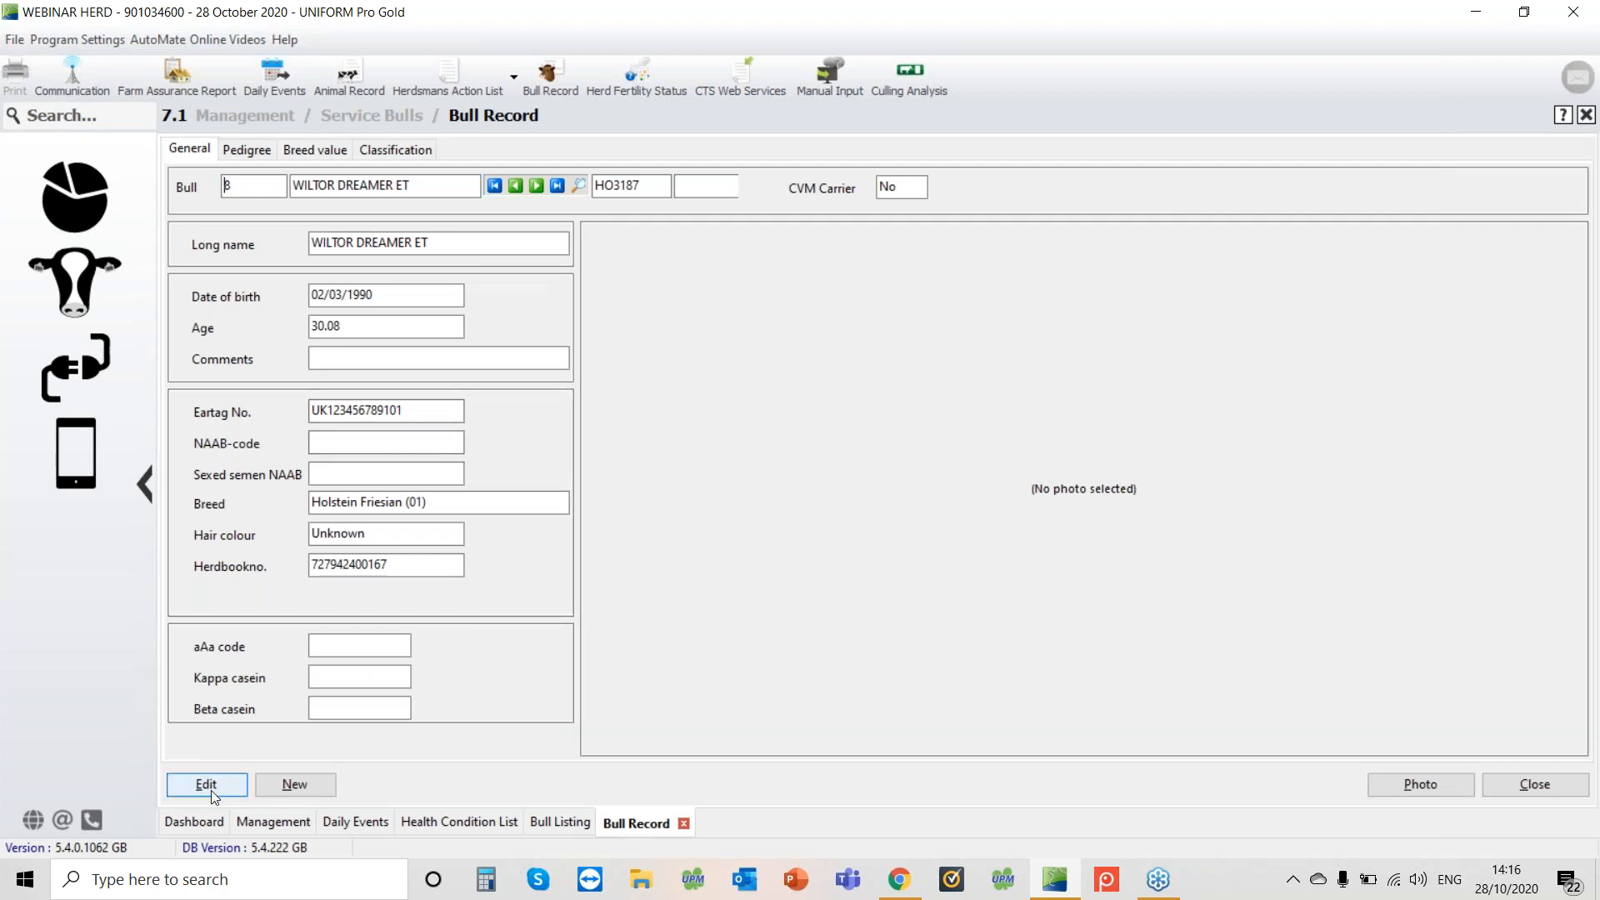
Review the bull's Not in use option in its edit dialog, cancel it, and return to the dashboard
left_click(212, 792)
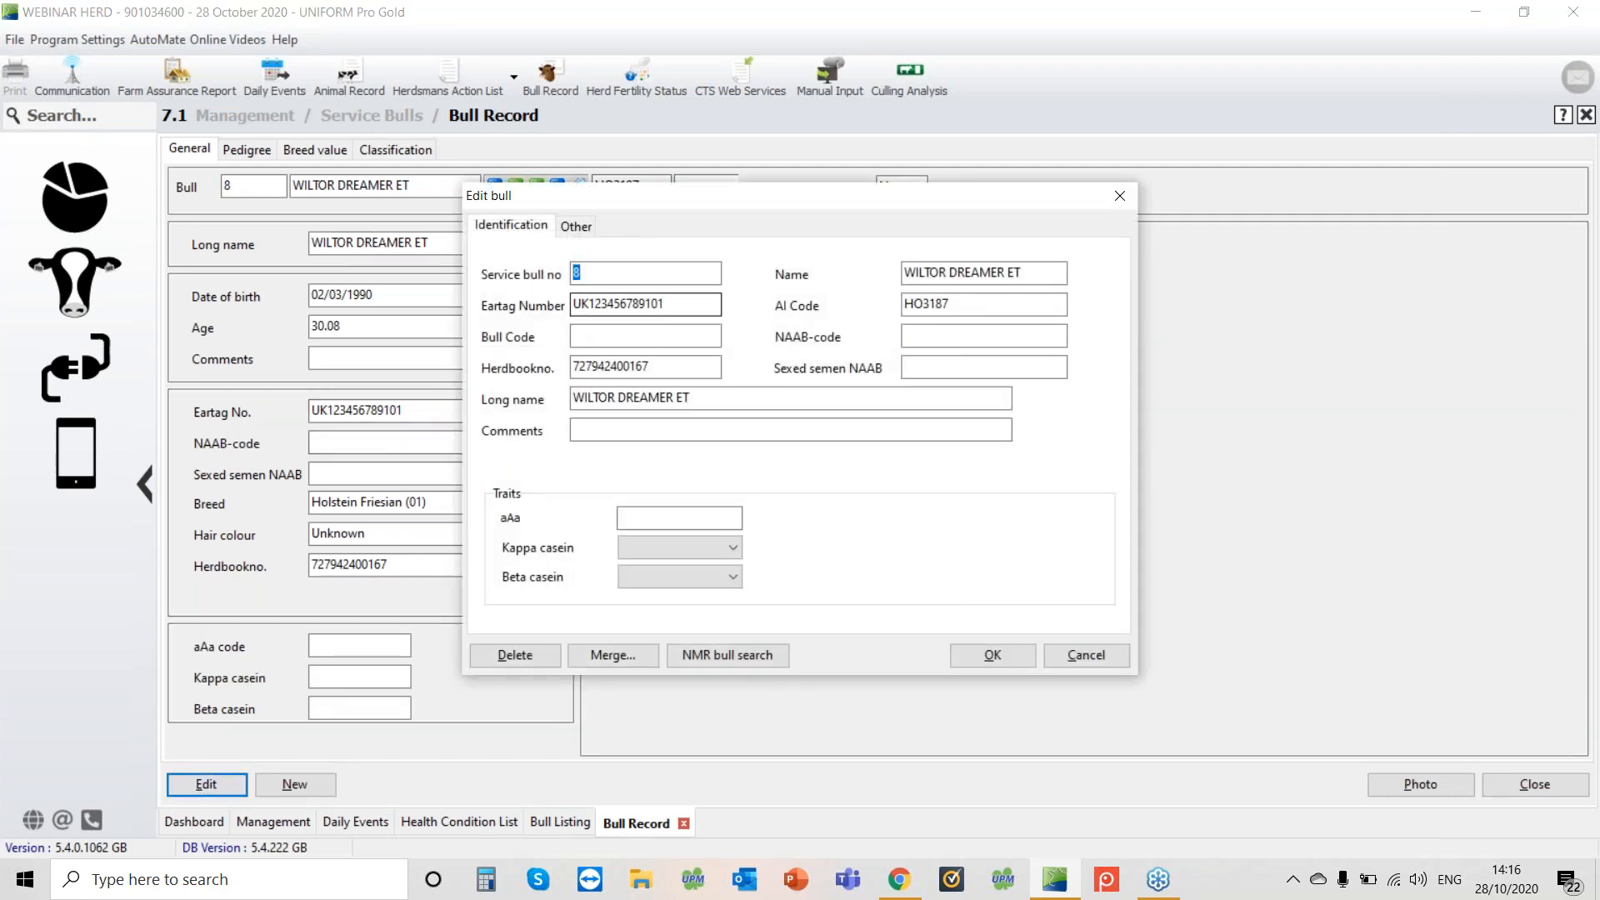
left_click(587, 227)
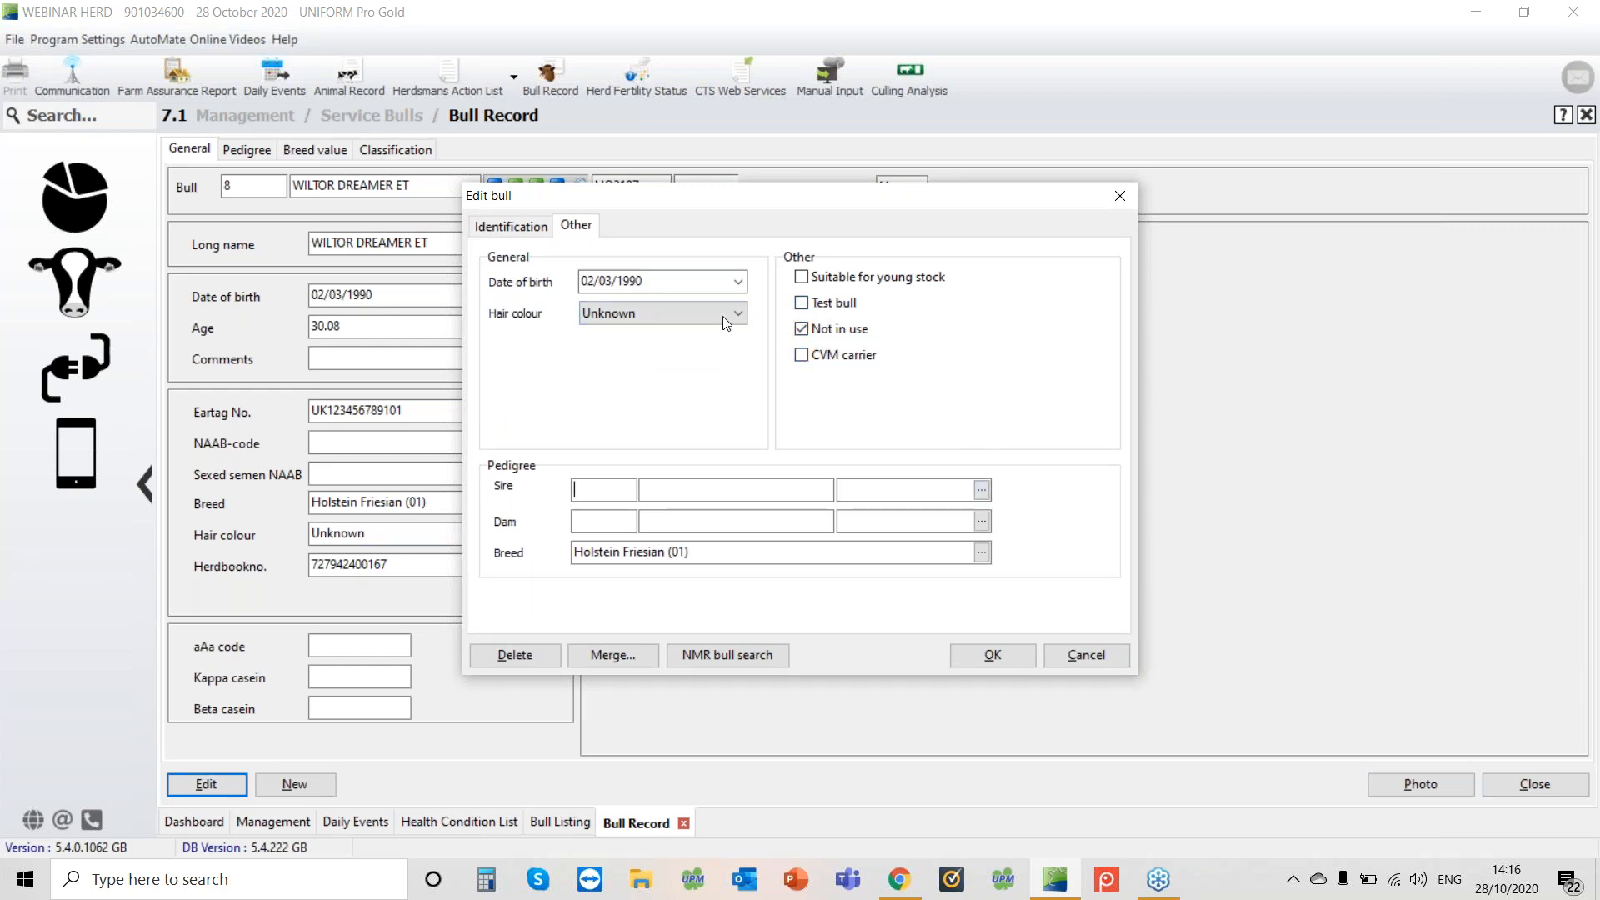
left_click(1088, 657)
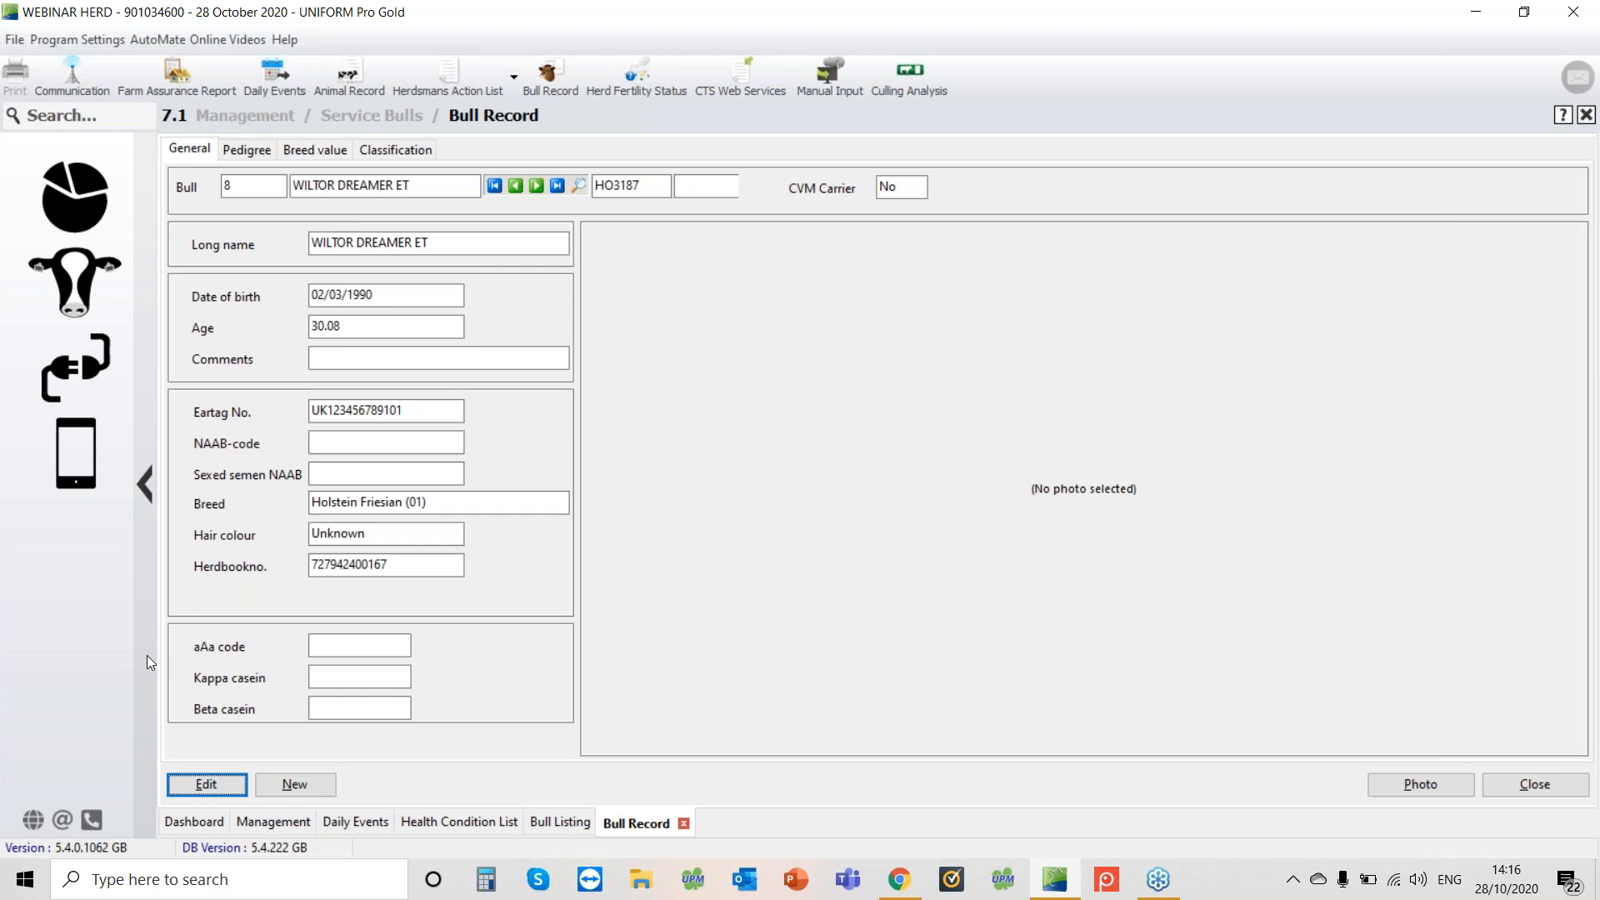
left_click(84, 200)
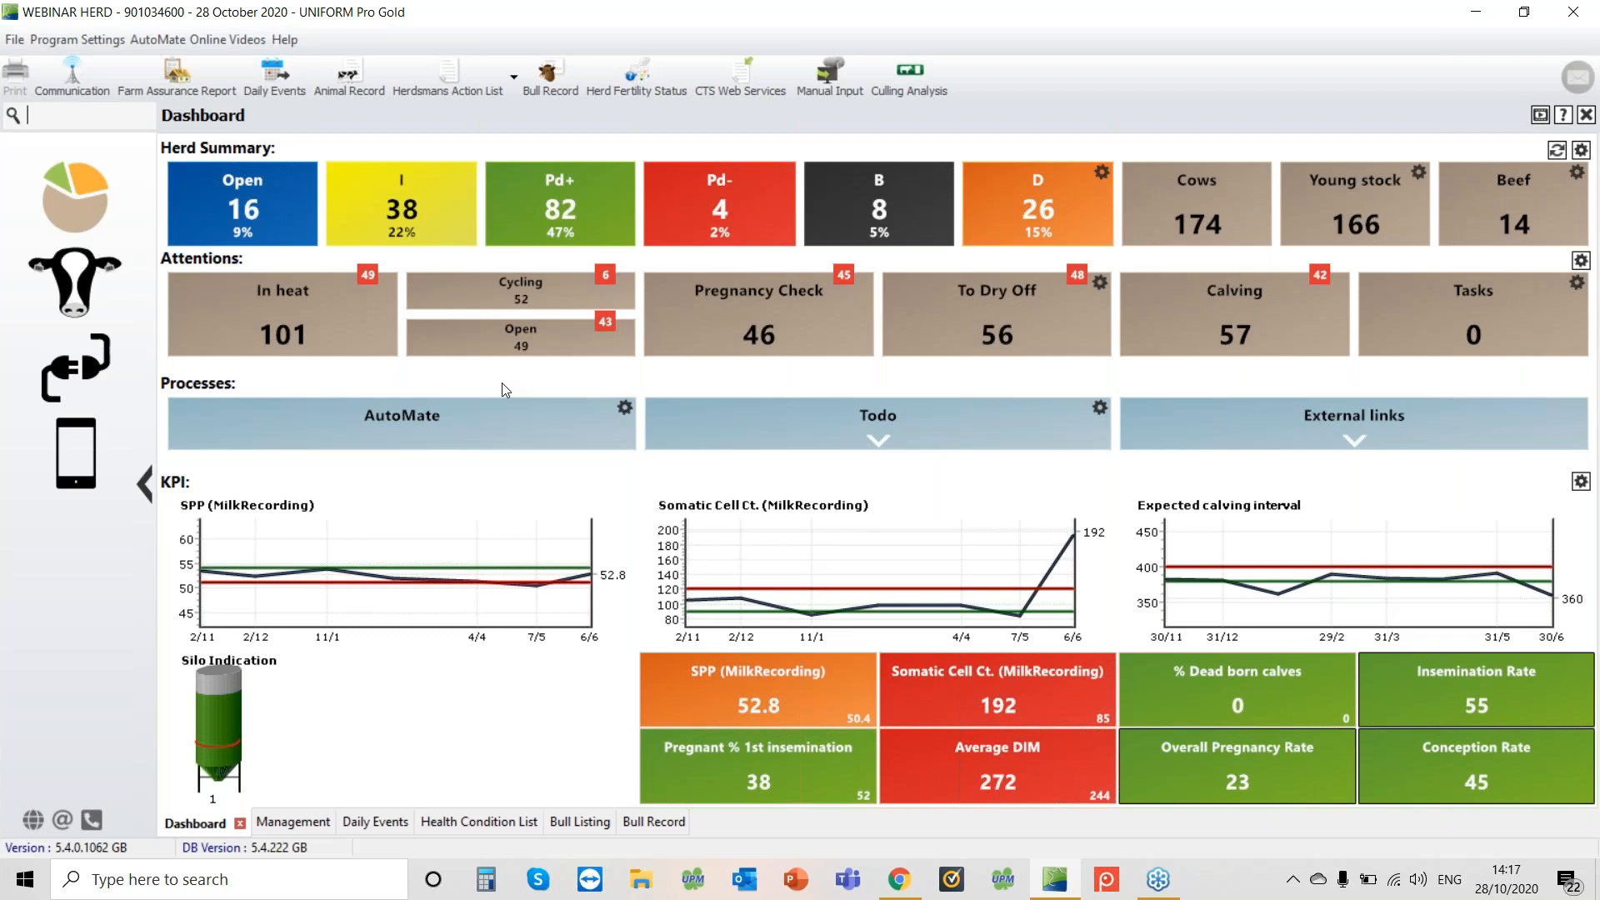
left_click(1581, 78)
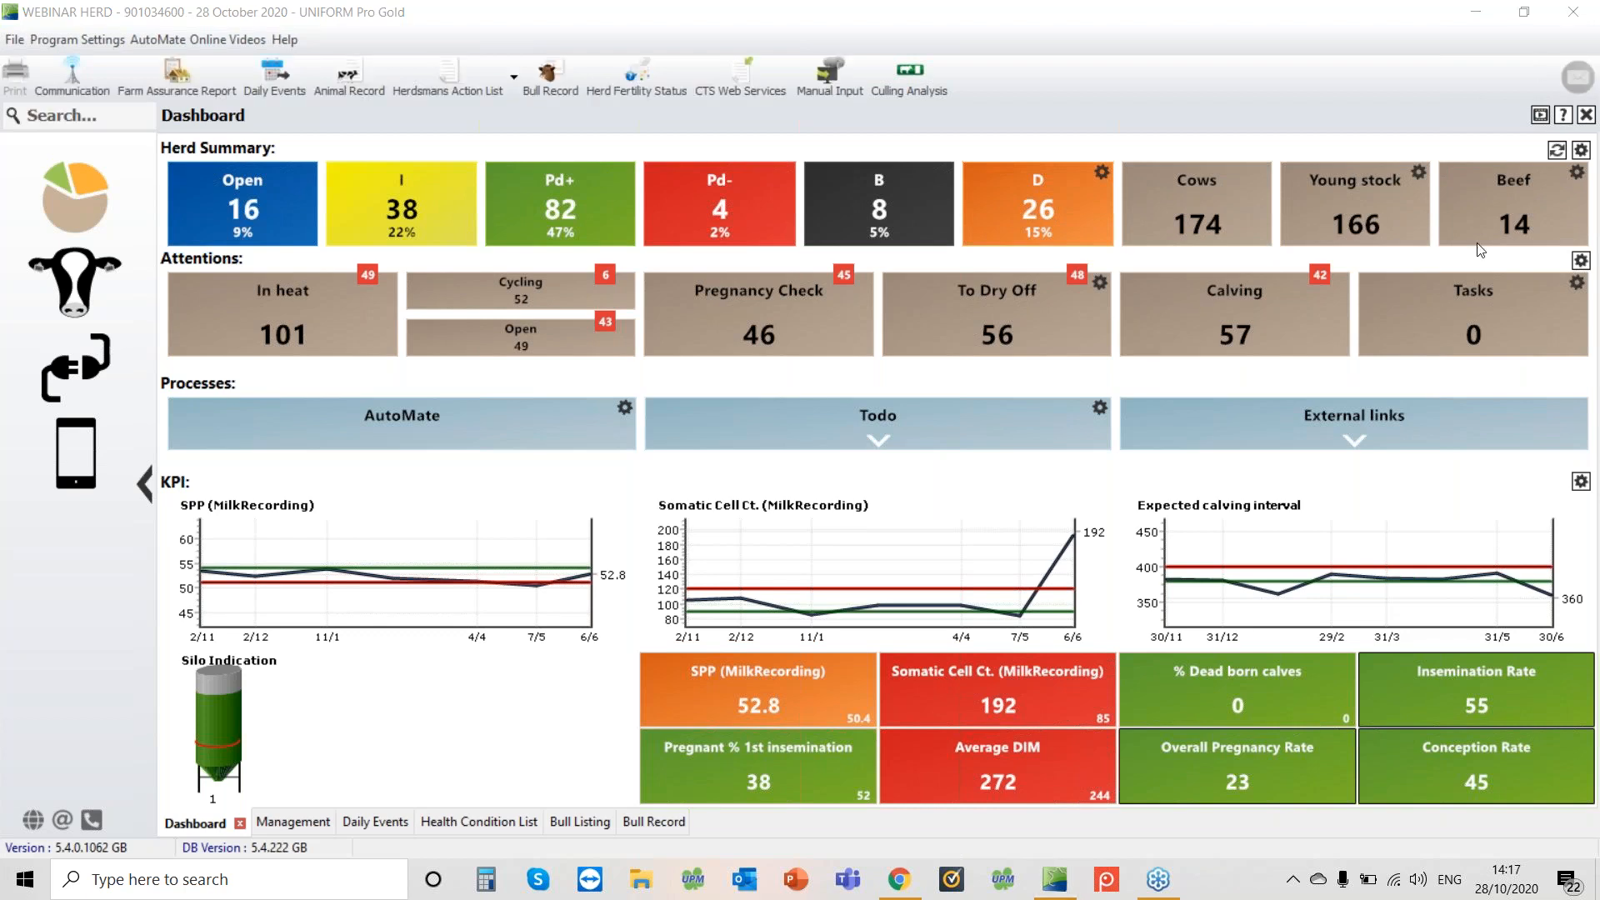